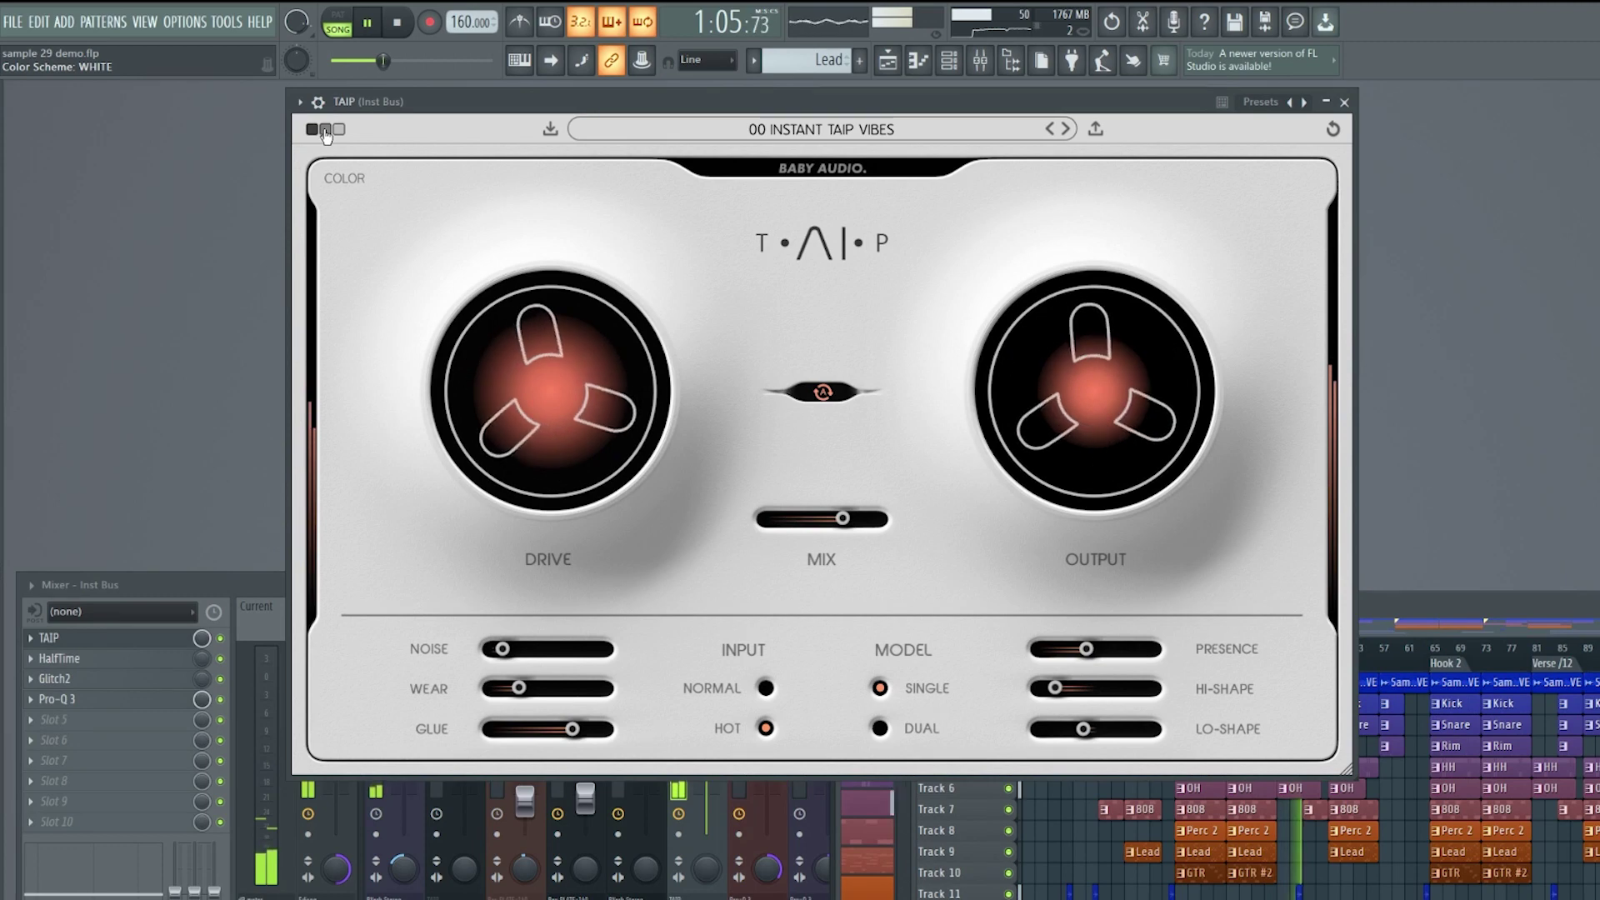
Switch the TAIP plugin's color scheme to grey and on to black, and enlarge the plugin window.
{"action": "left_click", "coordinate": [326, 132]}
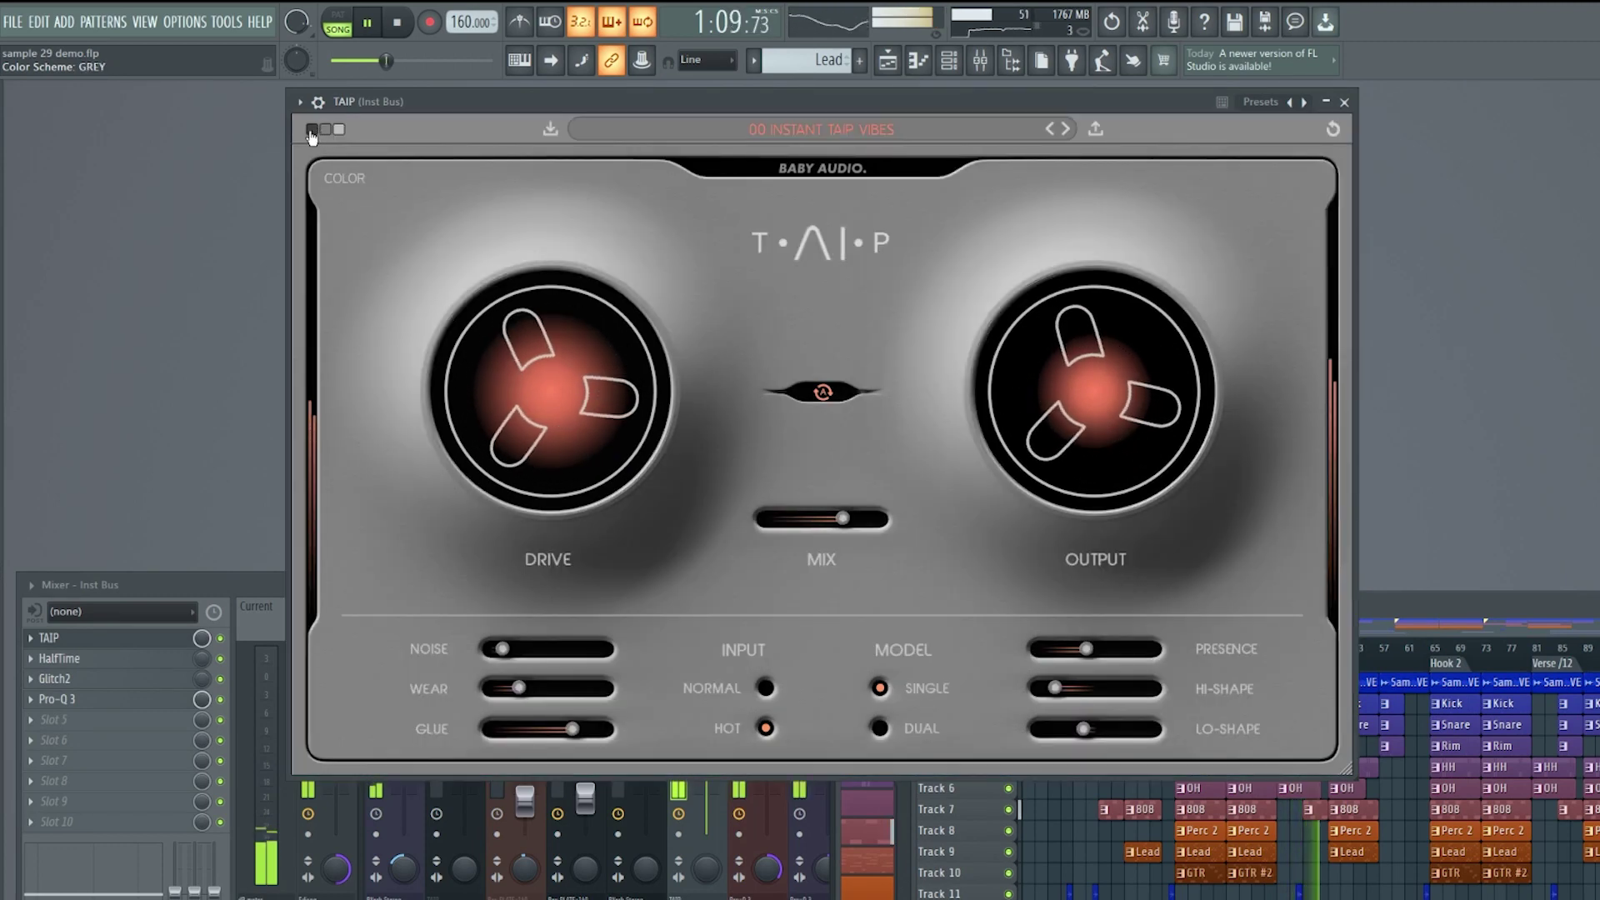
{"action": "left_click", "coordinate": [312, 131]}
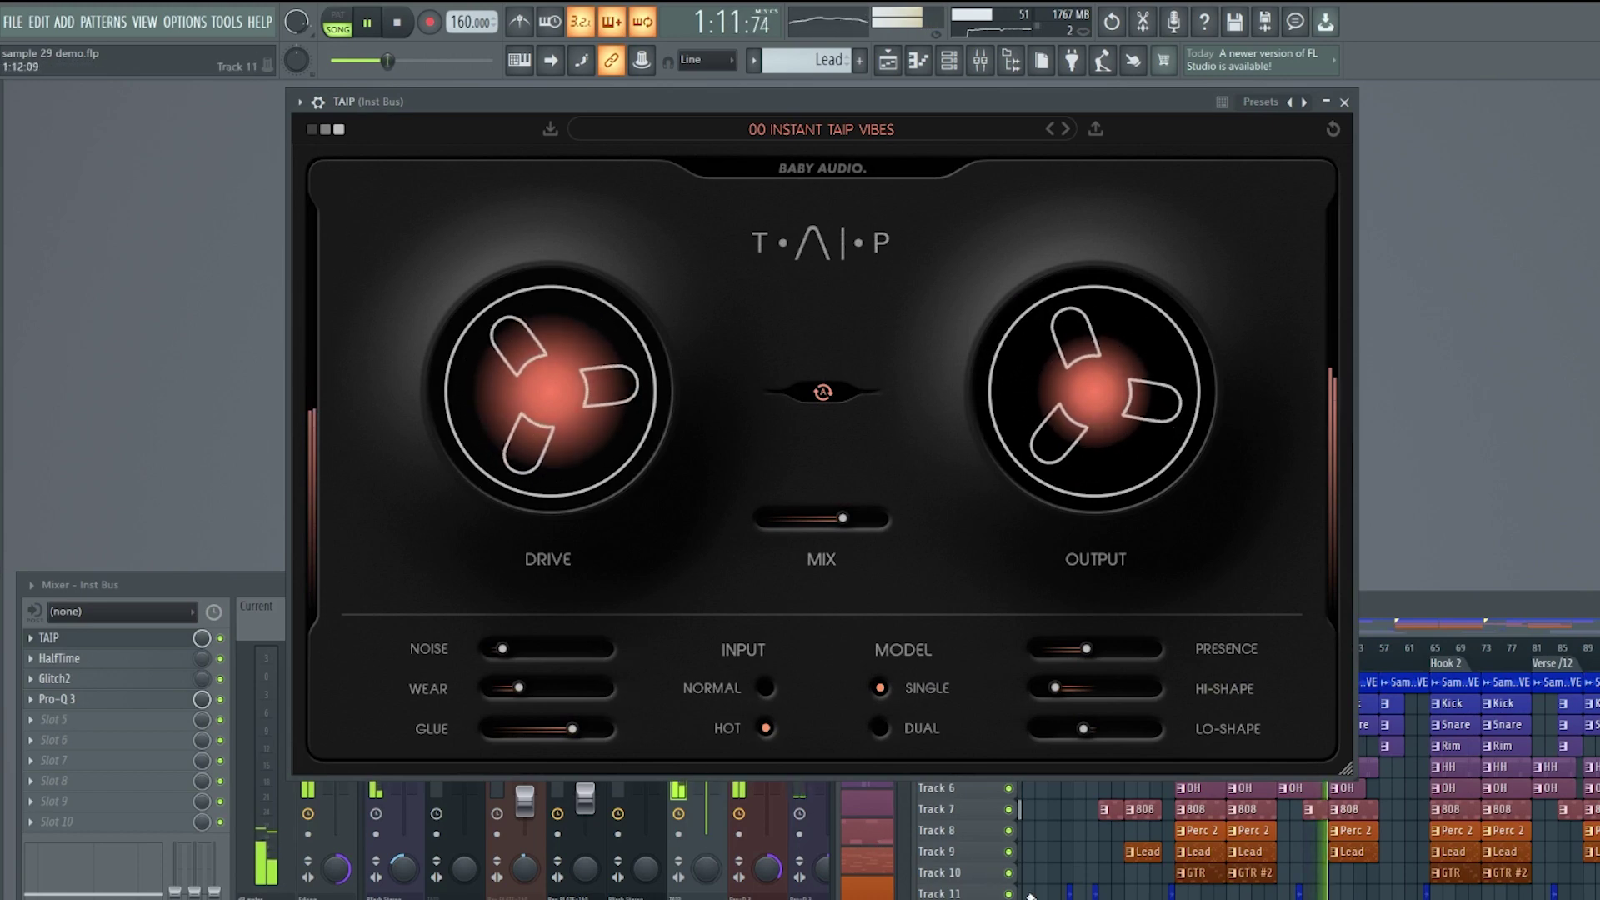
{"action": "left_click_drag", "start_coordinate": [1348, 771], "coordinate": [1454, 836]}
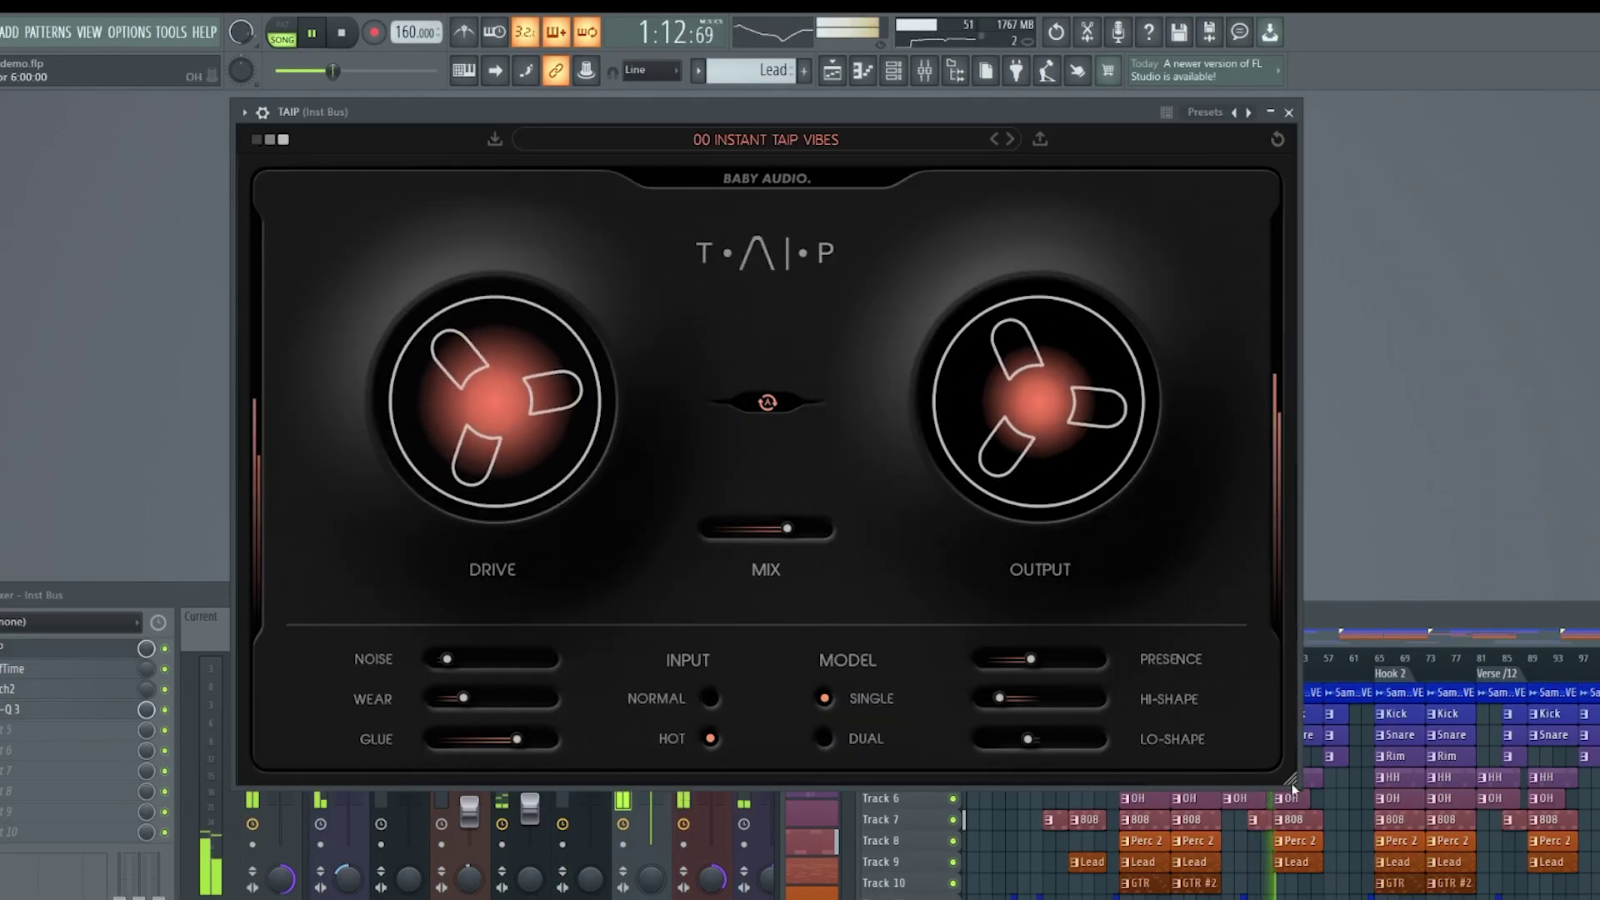
{"action": "left_click_drag", "start_coordinate": [1290, 779], "coordinate": [1392, 850]}
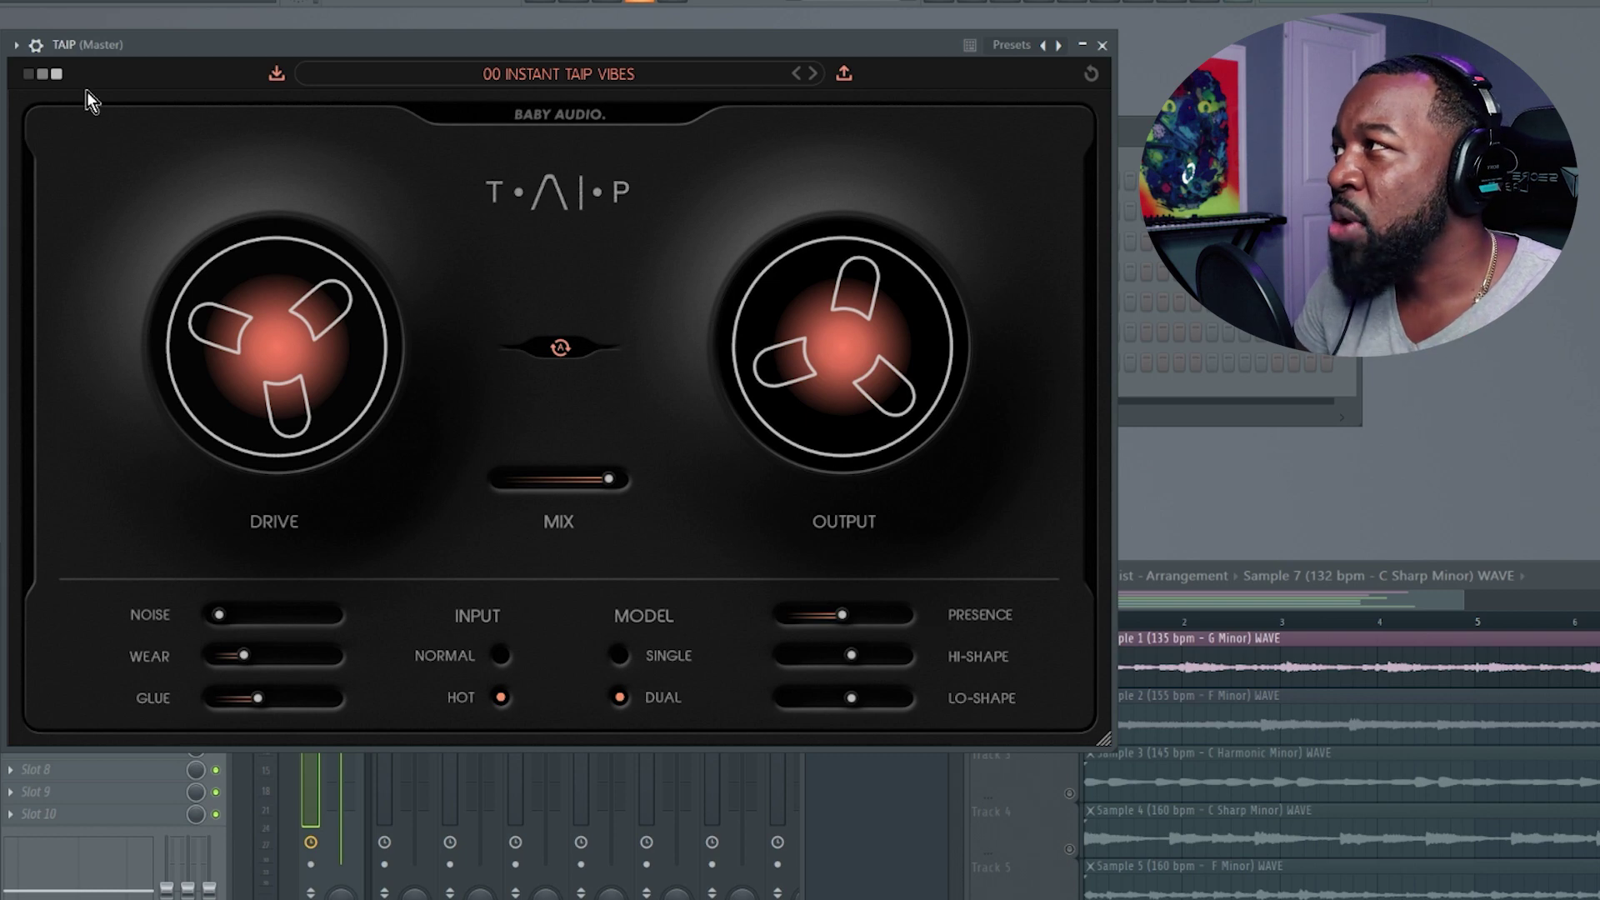
Cycle the Master track's TAIP through its color schemes back to black and shrink its window slightly.
{"action": "left_click", "coordinate": [43, 74]}
{"action": "left_click", "coordinate": [28, 75]}
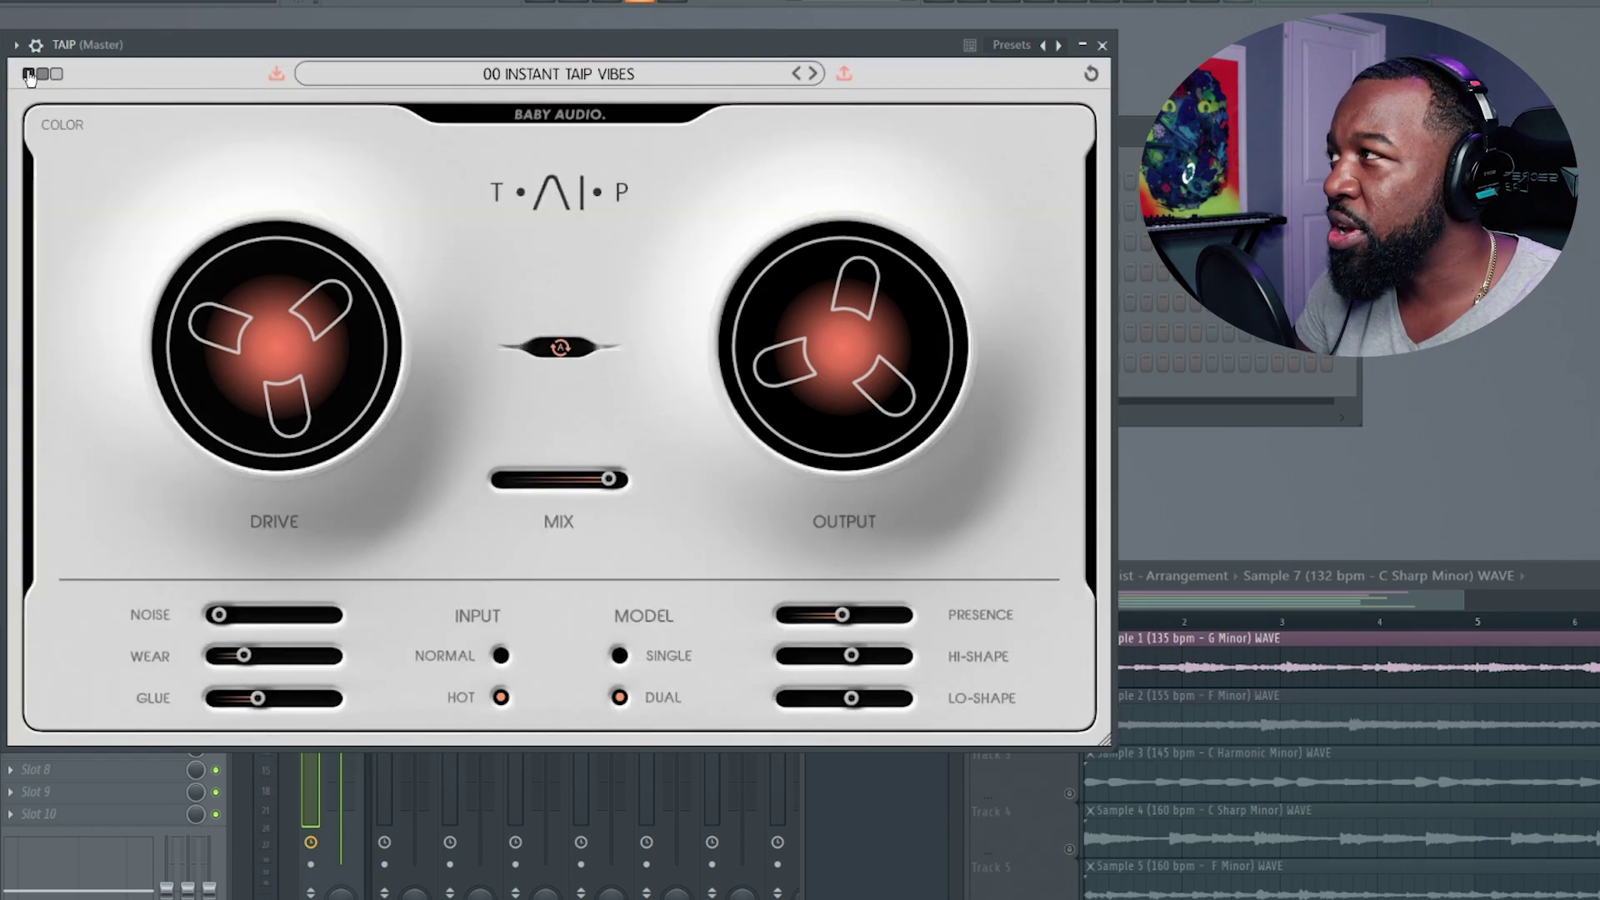
{"action": "left_click", "coordinate": [57, 74]}
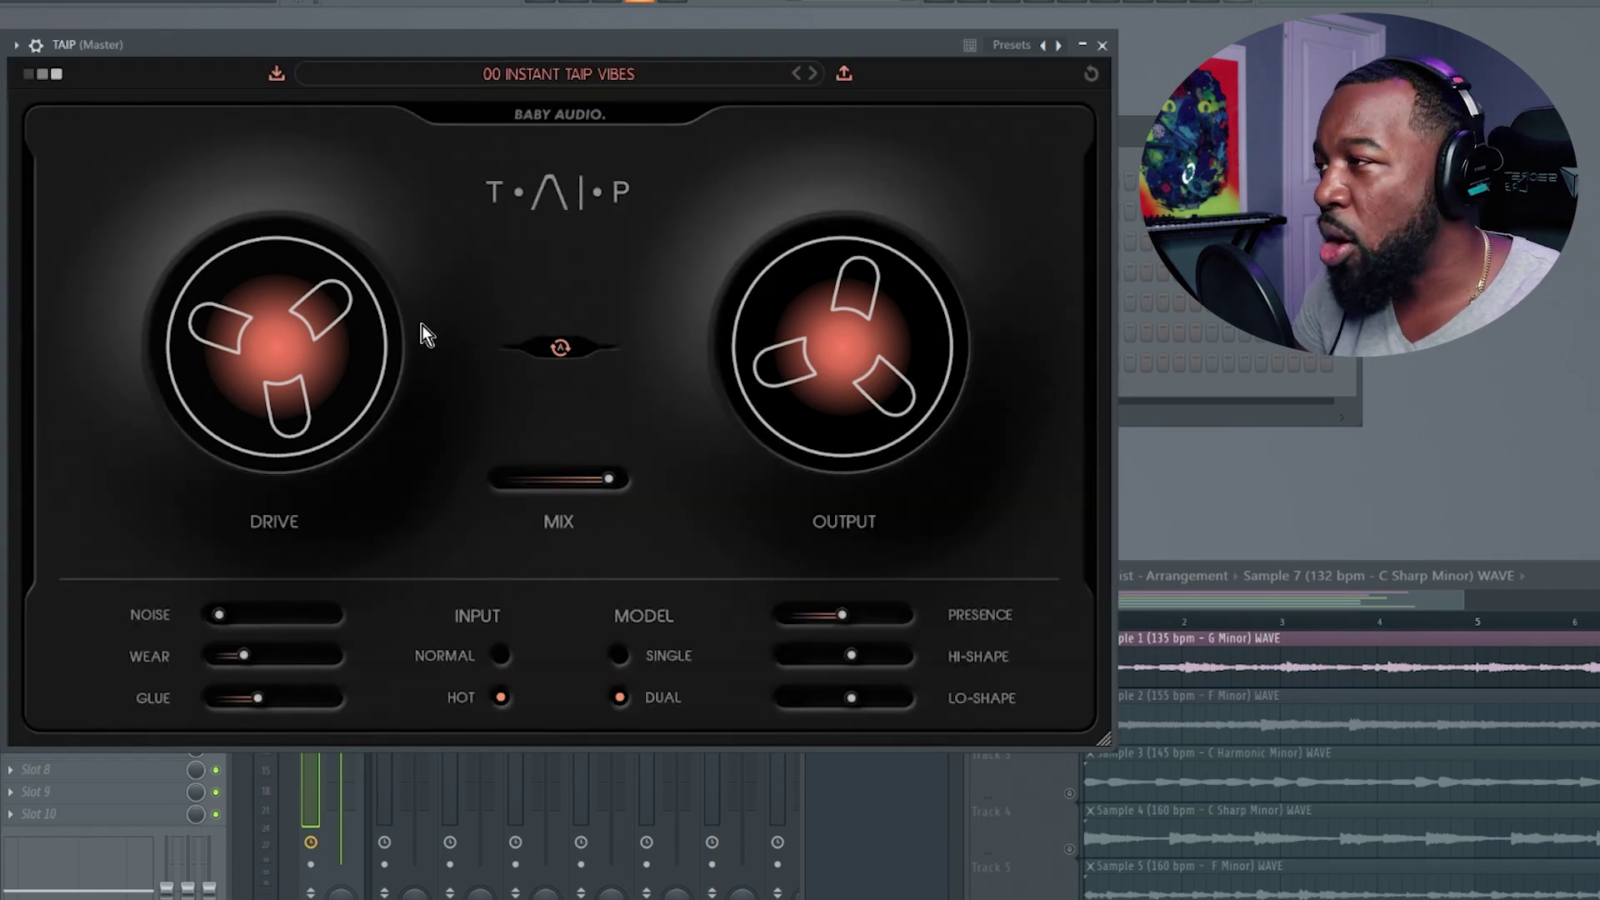
{"action": "mouse_move", "coordinate": [1107, 740]}
{"action": "left_mouse_down"}
{"action": "mouse_move", "coordinate": [1200, 821]}
{"action": "mouse_move", "coordinate": [1081, 742]}
{"action": "left_mouse_up"}
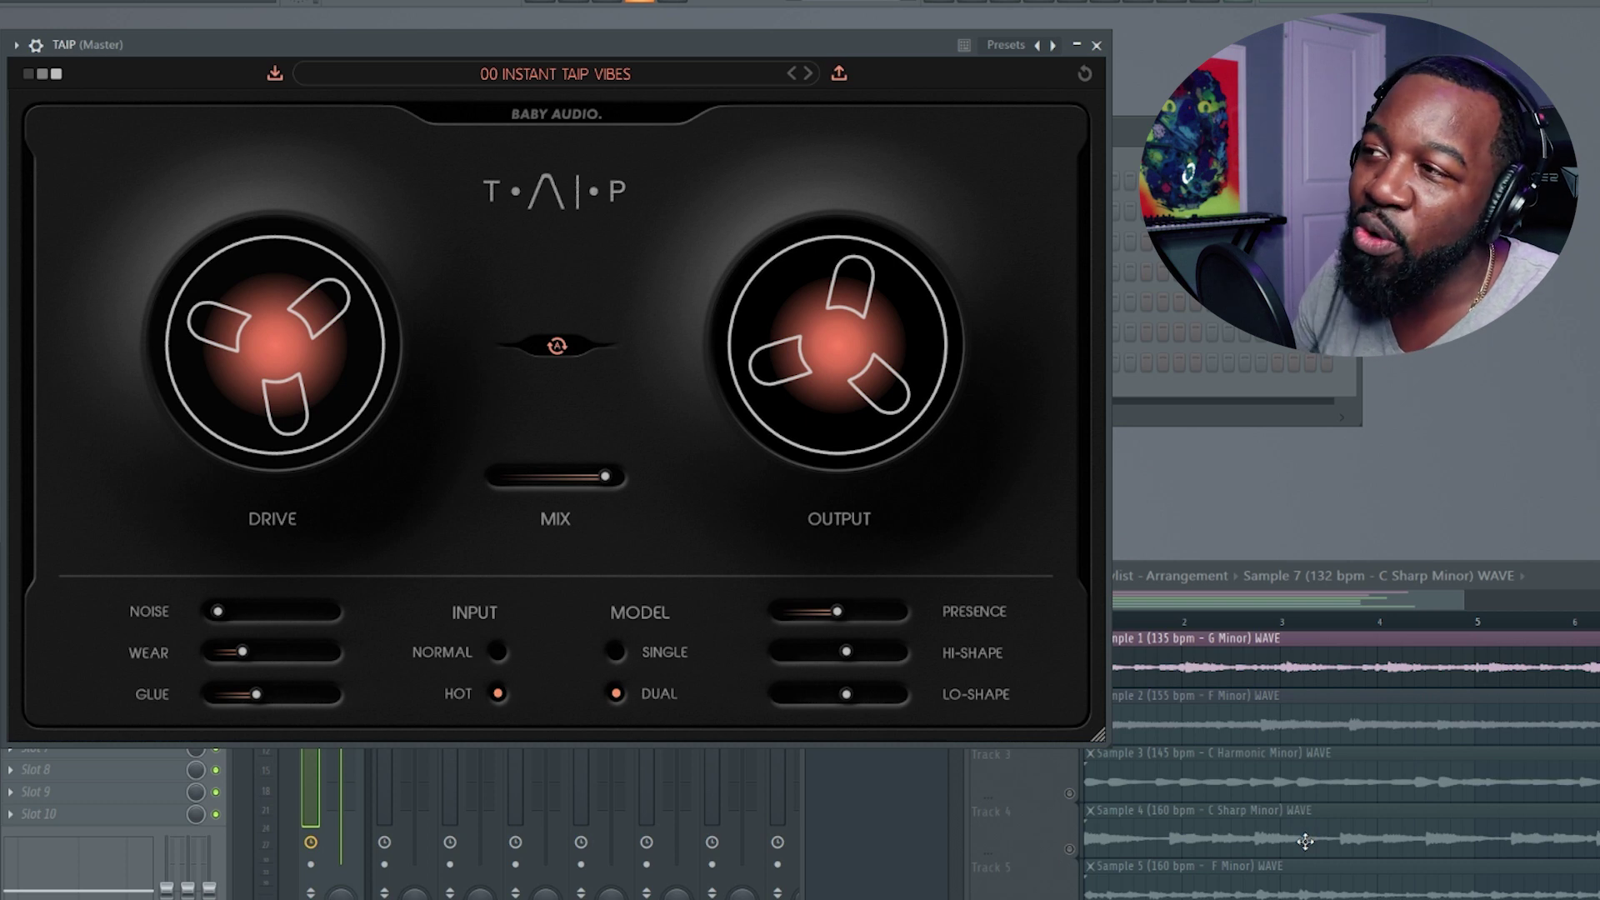
Play Sample 2 (155 bpm - F Minor) with TAIP bypassed and reactivate the plugin to compare the sound.
{"action": "key", "text": "space"}
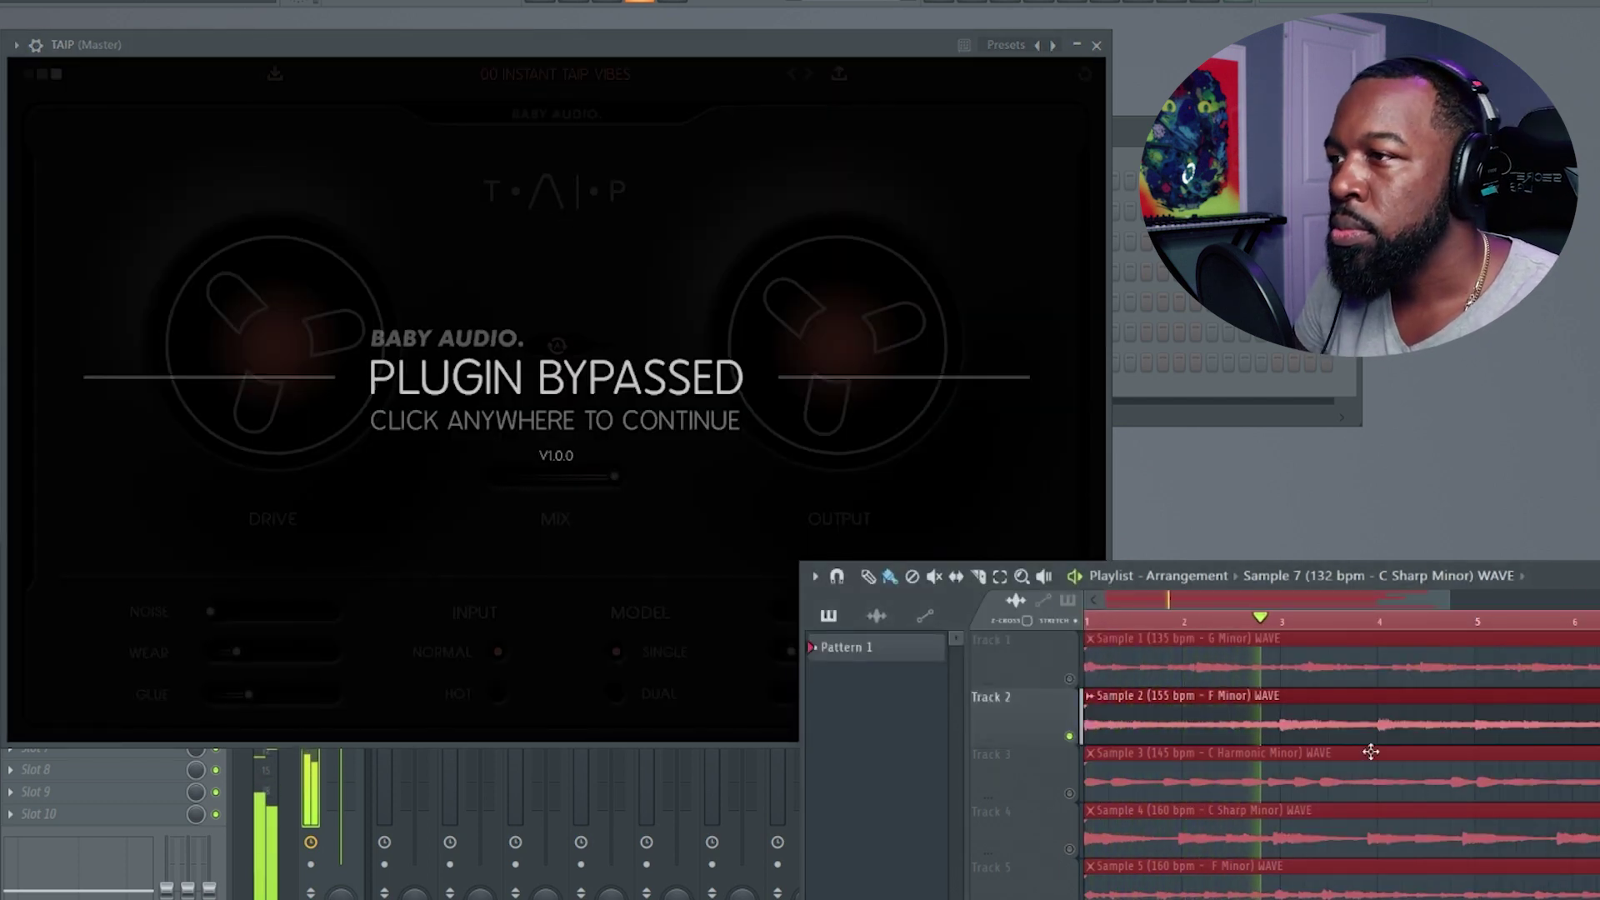
{"action": "left_click", "coordinate": [755, 52]}
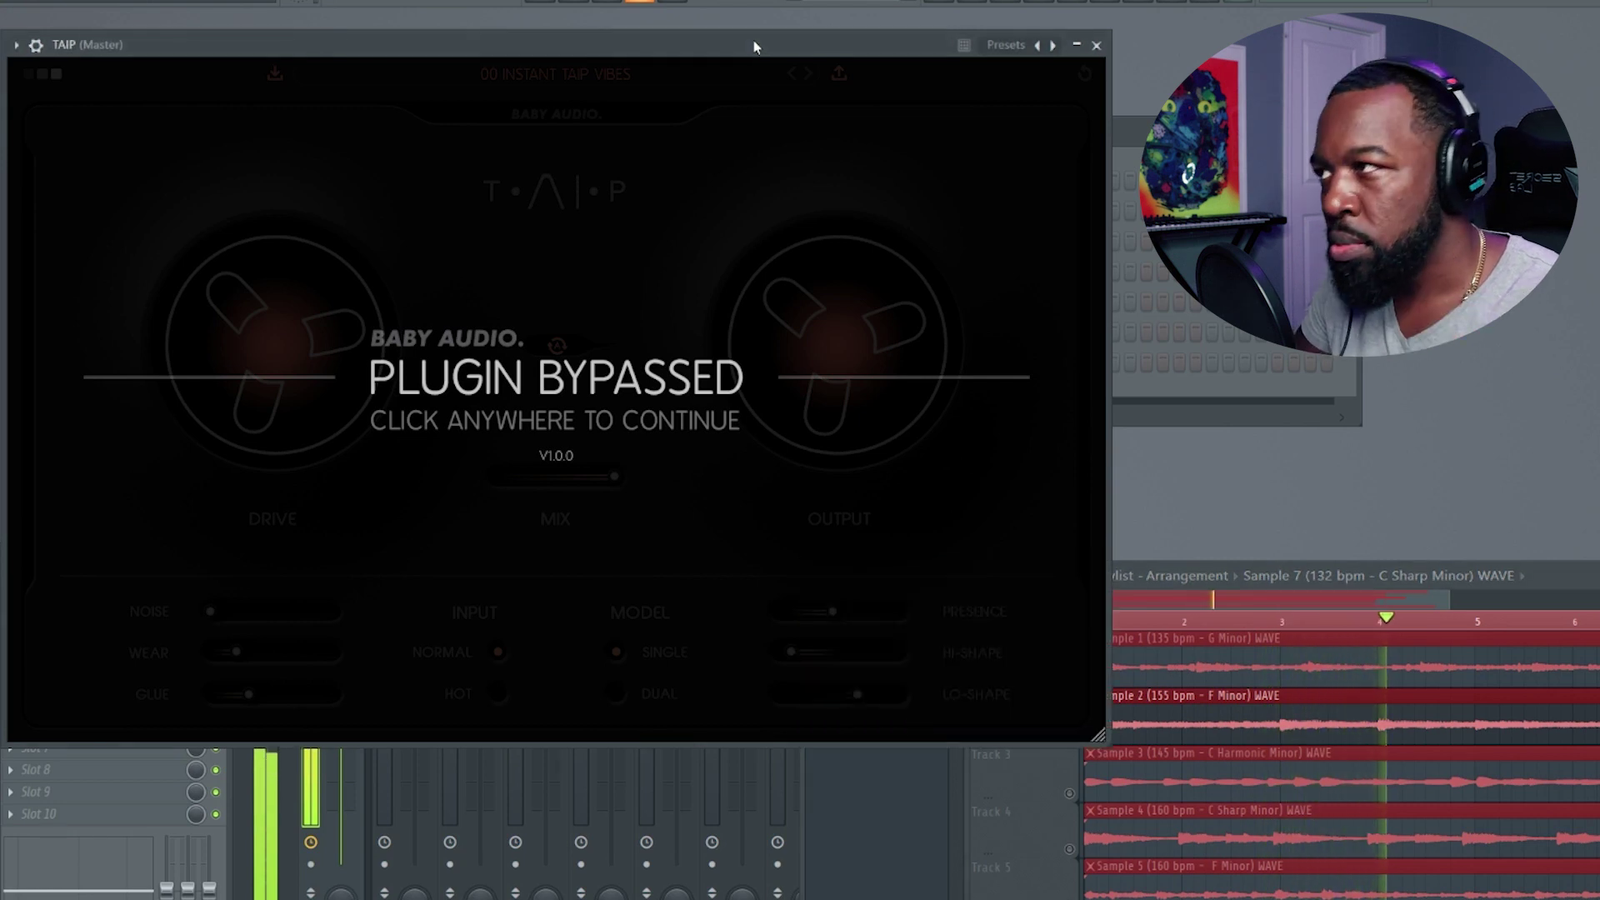
{"action": "left_click", "coordinate": [626, 242]}
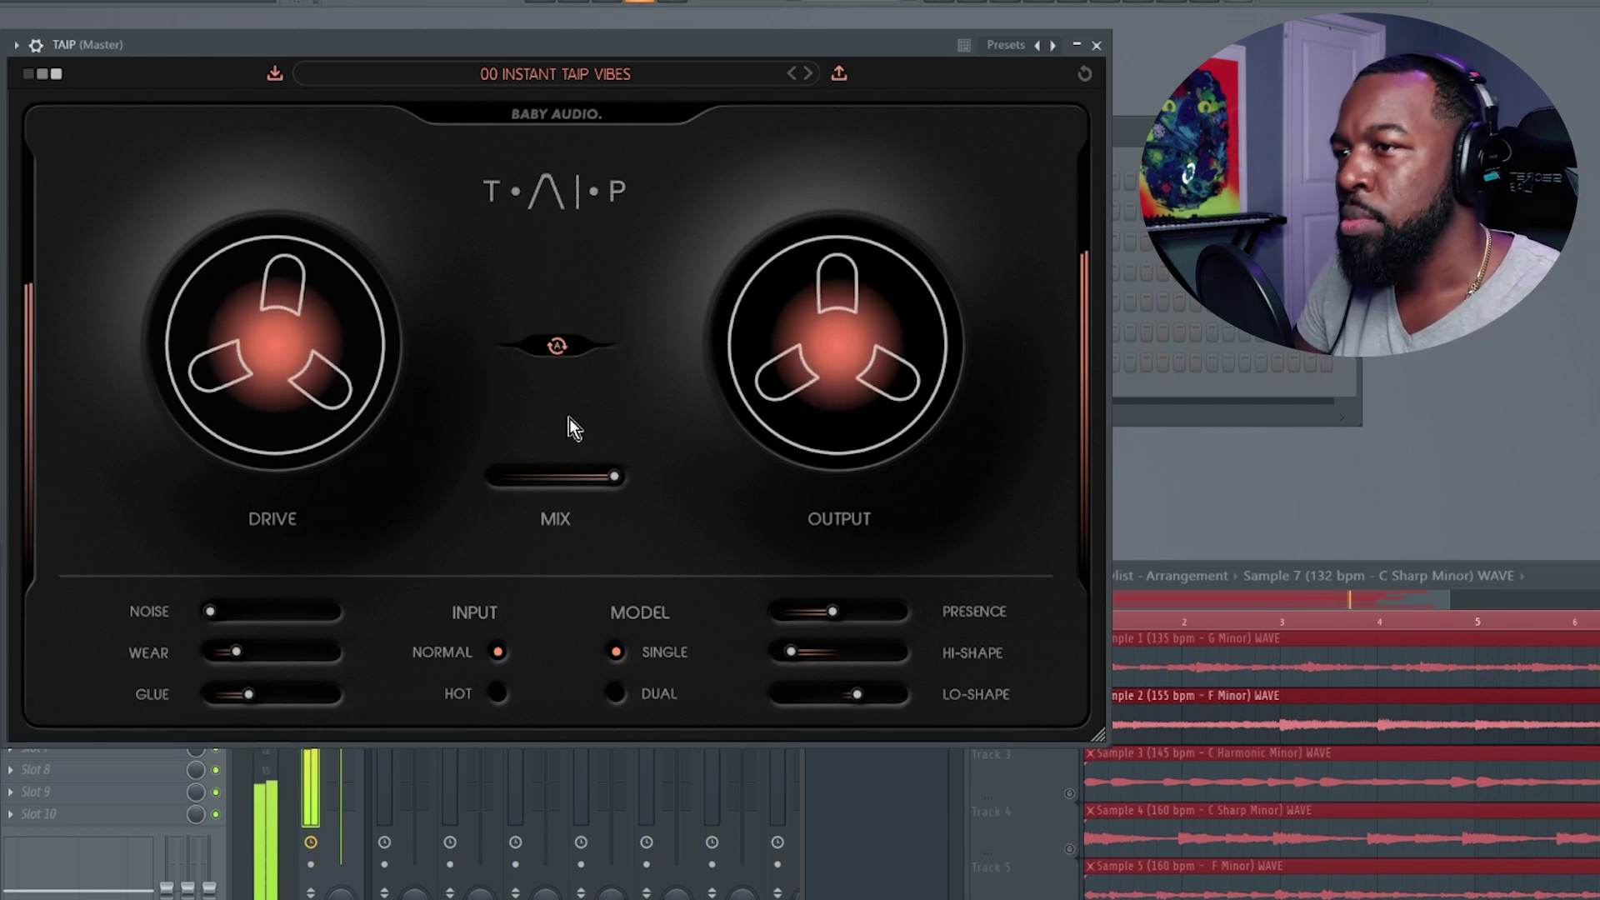
Raise TAIP's Glue, Hi-Shape and Presence, set Drive to 10.4 while listening, and stop playback.
{"action": "left_click_drag", "start_coordinate": [248, 694], "coordinate": [266, 696]}
{"action": "mouse_move", "coordinate": [265, 287]}
{"action": "left_mouse_down"}
{"action": "mouse_move", "coordinate": [263, 262]}
{"action": "mouse_move", "coordinate": [263, 277]}
{"action": "left_mouse_up"}
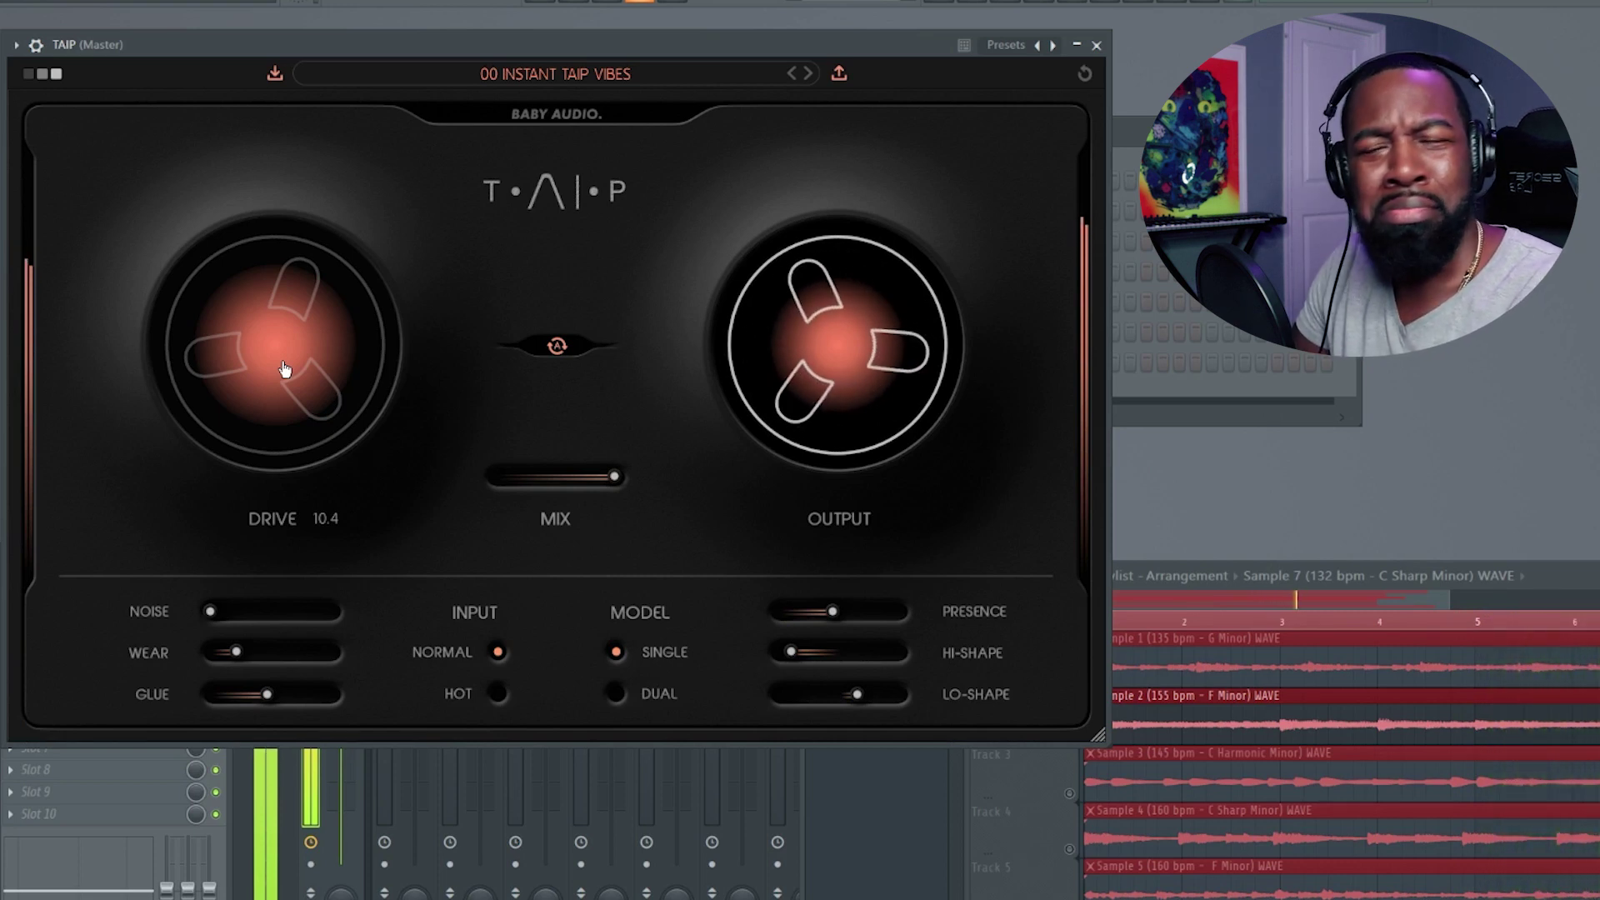
{"action": "left_click_drag", "start_coordinate": [790, 652], "coordinate": [838, 621]}
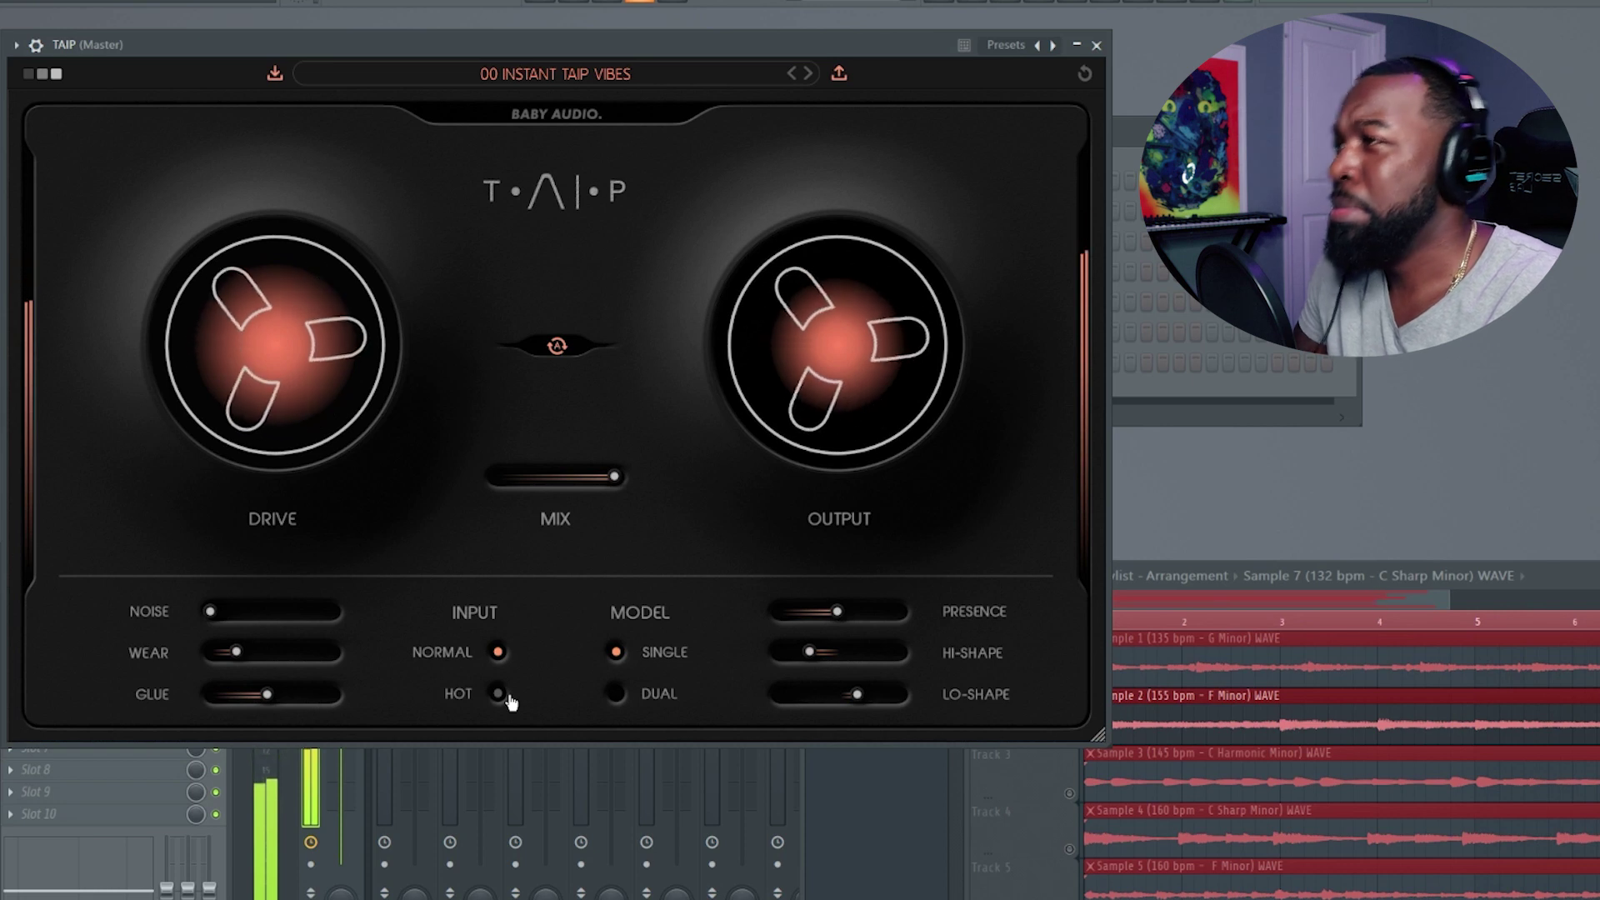
{"action": "key", "text": "space"}
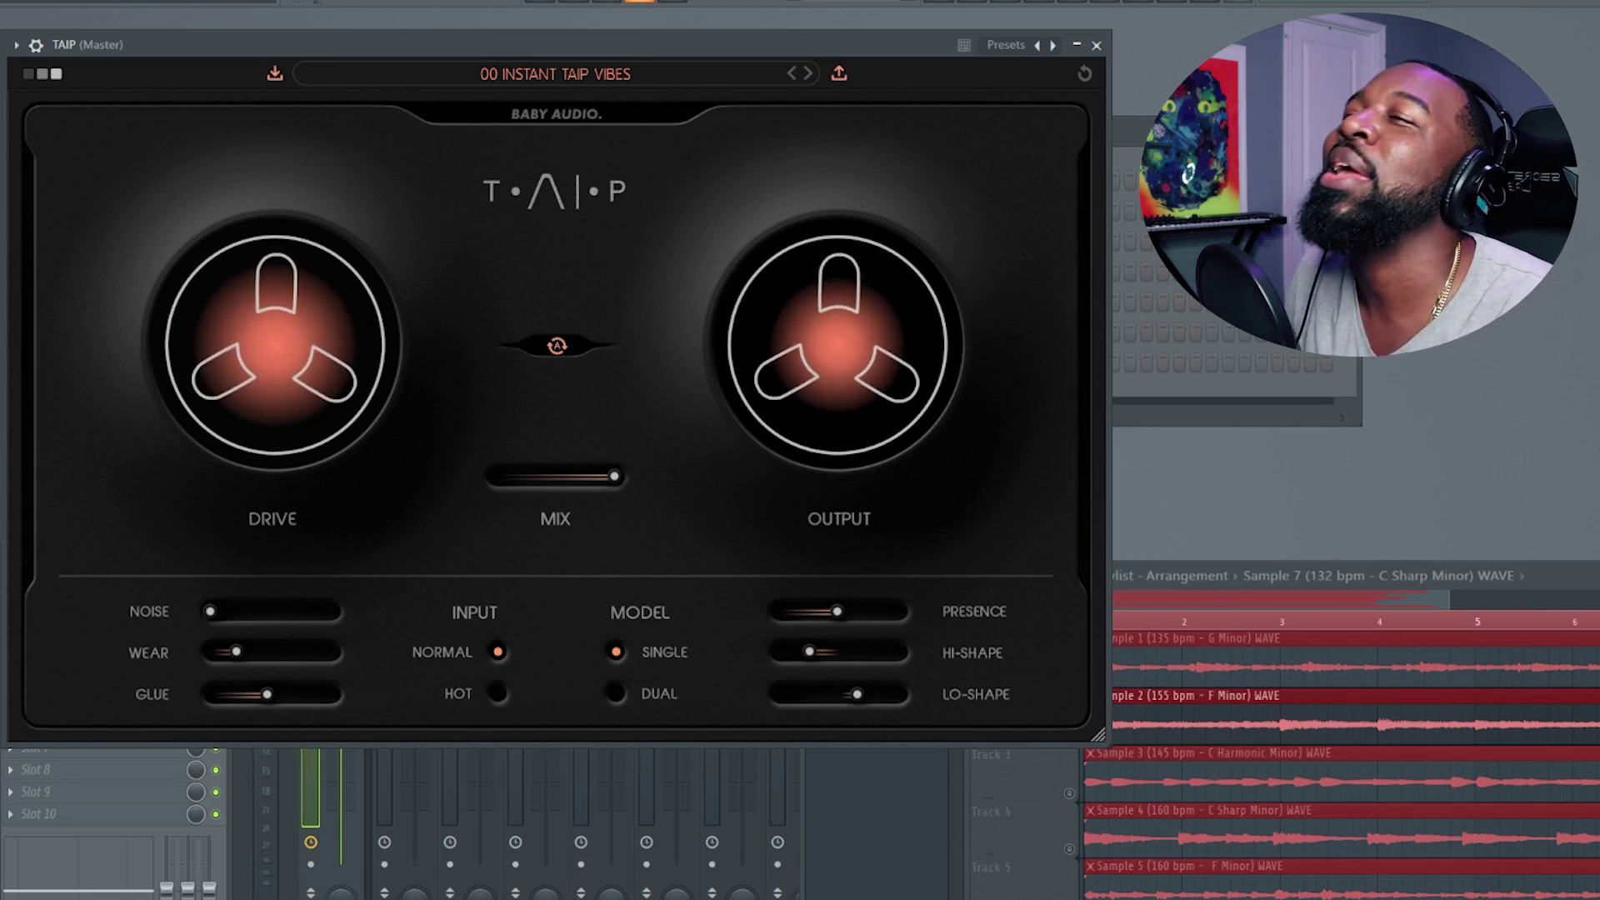
Solo Track 4 with Sample 4 (160 bpm - C Sharp Minor) and audition it with TAIP bypassed and reactivated.
{"action": "key", "text": "F5"}
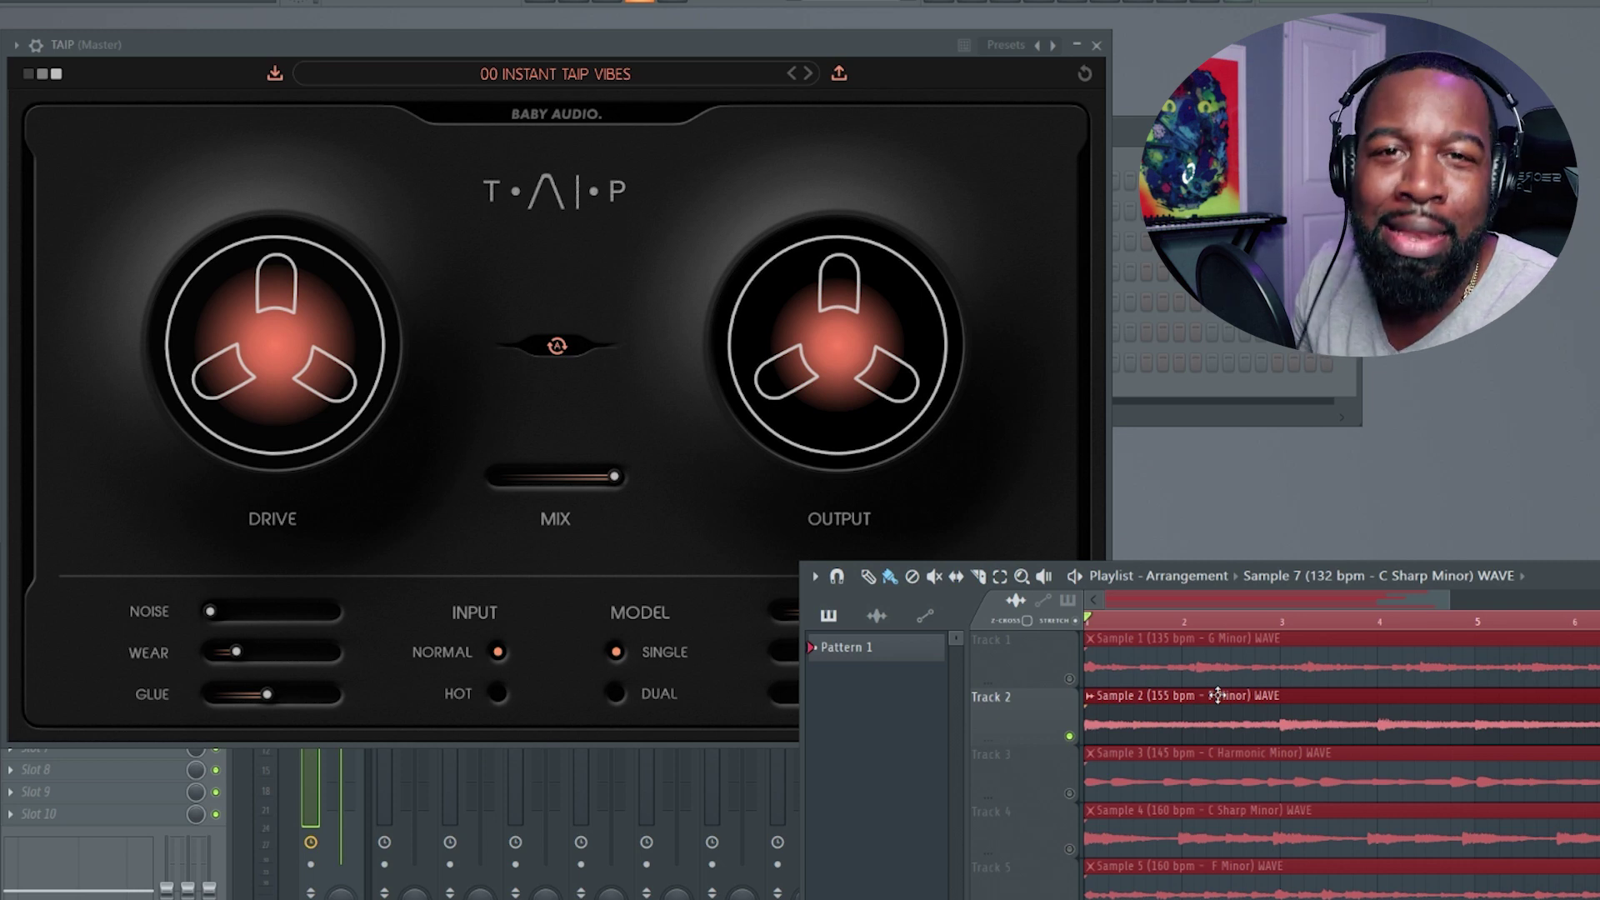
{"action": "left_click", "coordinate": [1022, 554]}
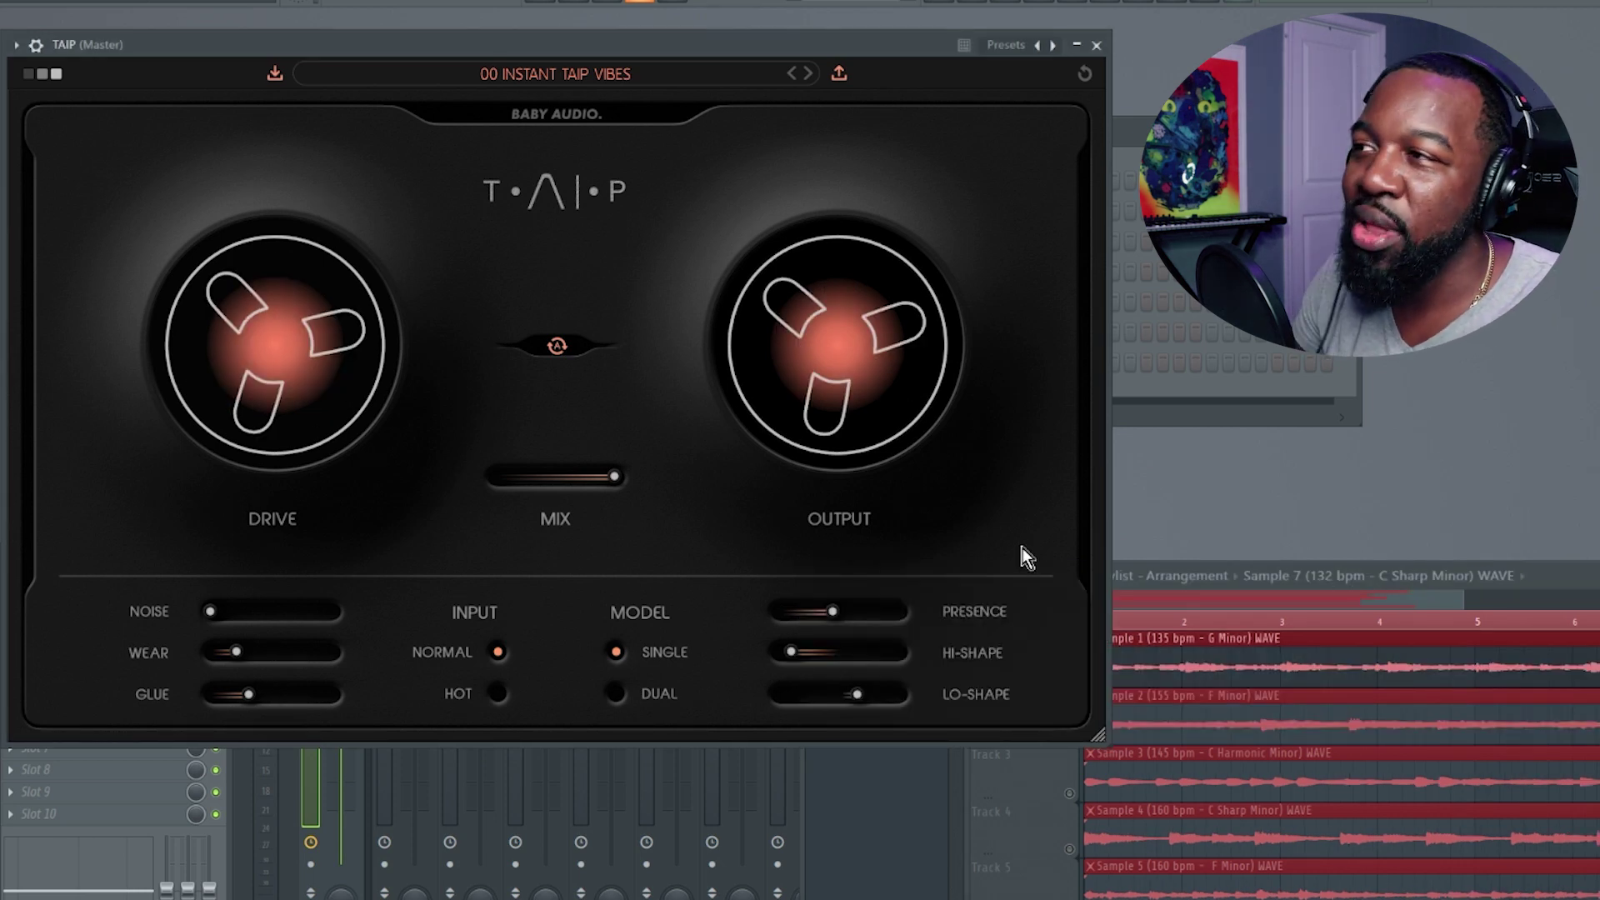
{"action": "left_click", "coordinate": [1585, 580]}
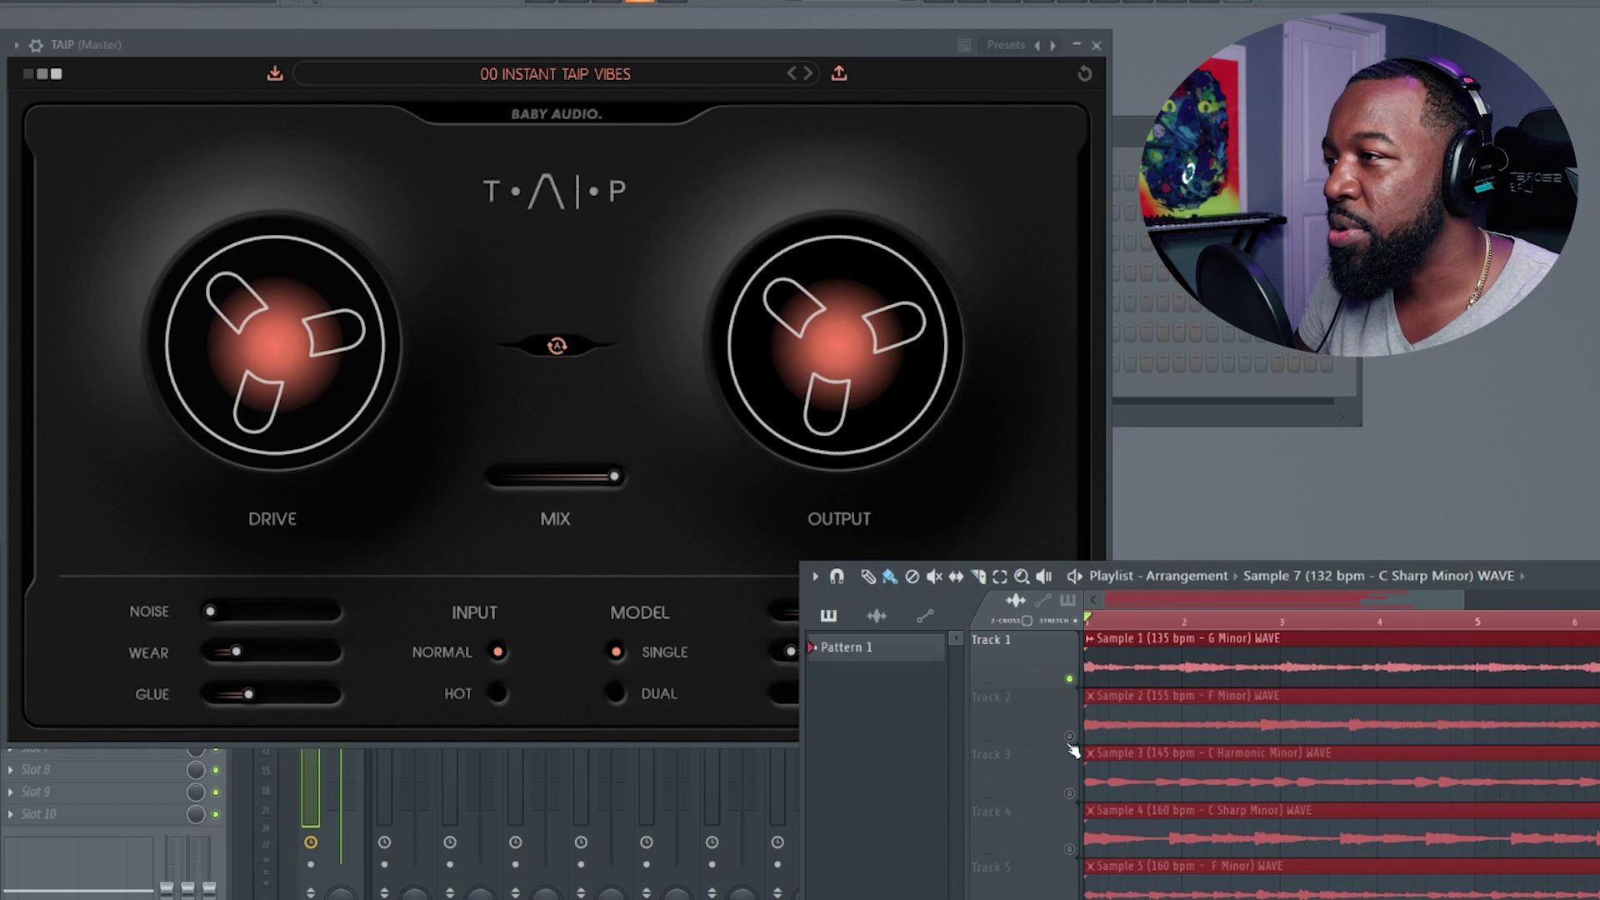
{"action": "left_click", "coordinate": [1070, 737]}
{"action": "left_click", "coordinate": [1069, 849]}
{"action": "left_click", "coordinate": [556, 345]}
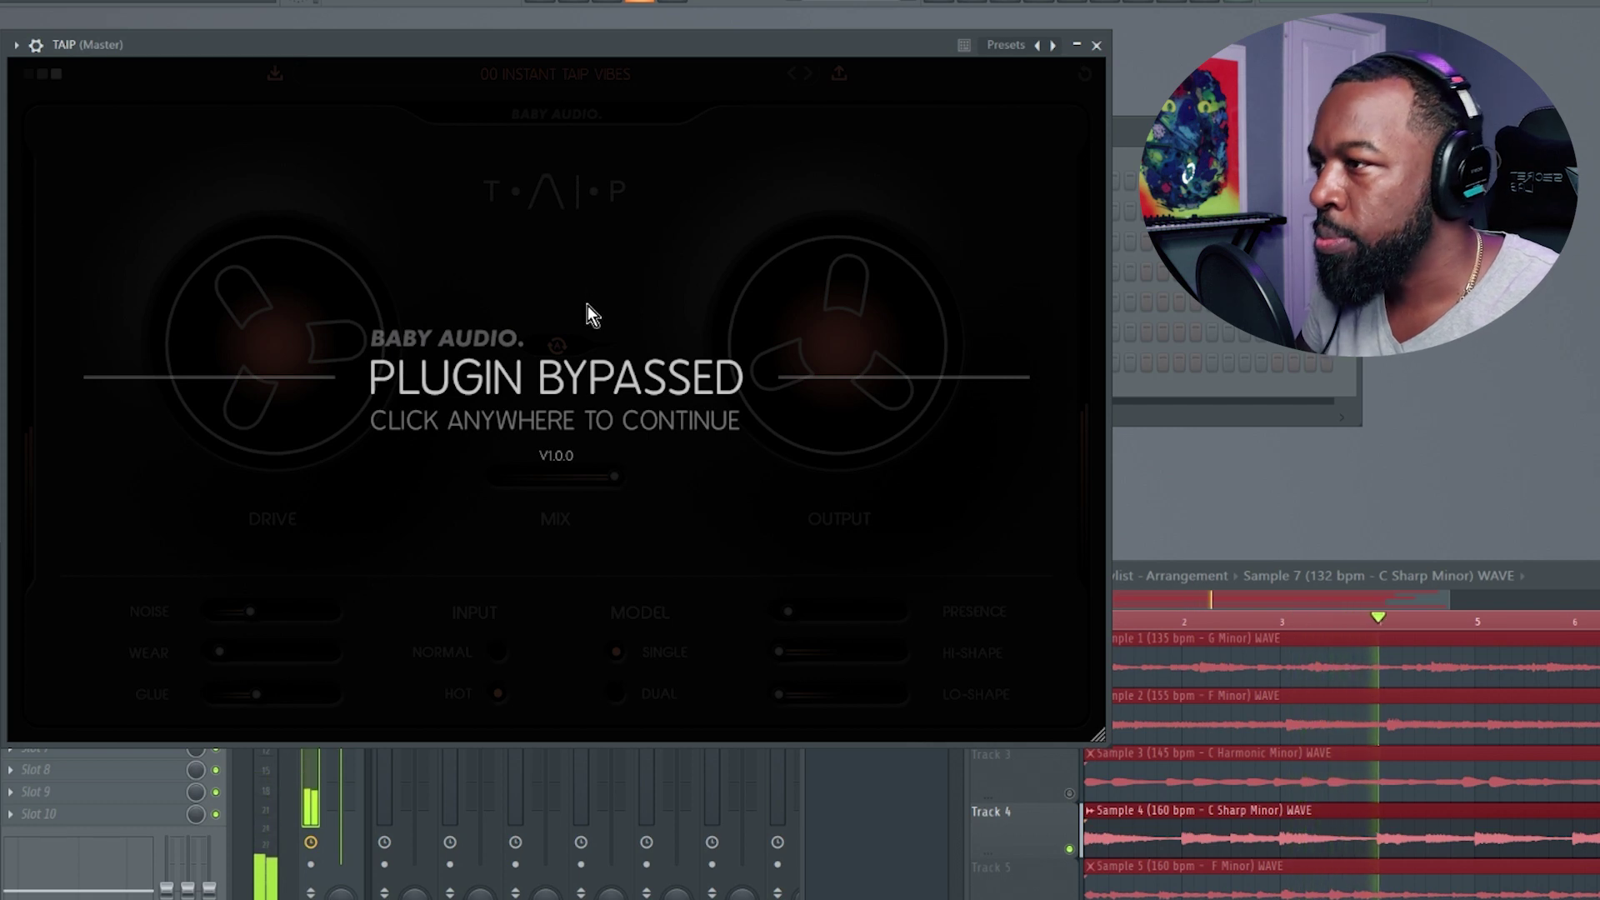
{"action": "left_click", "coordinate": [548, 326]}
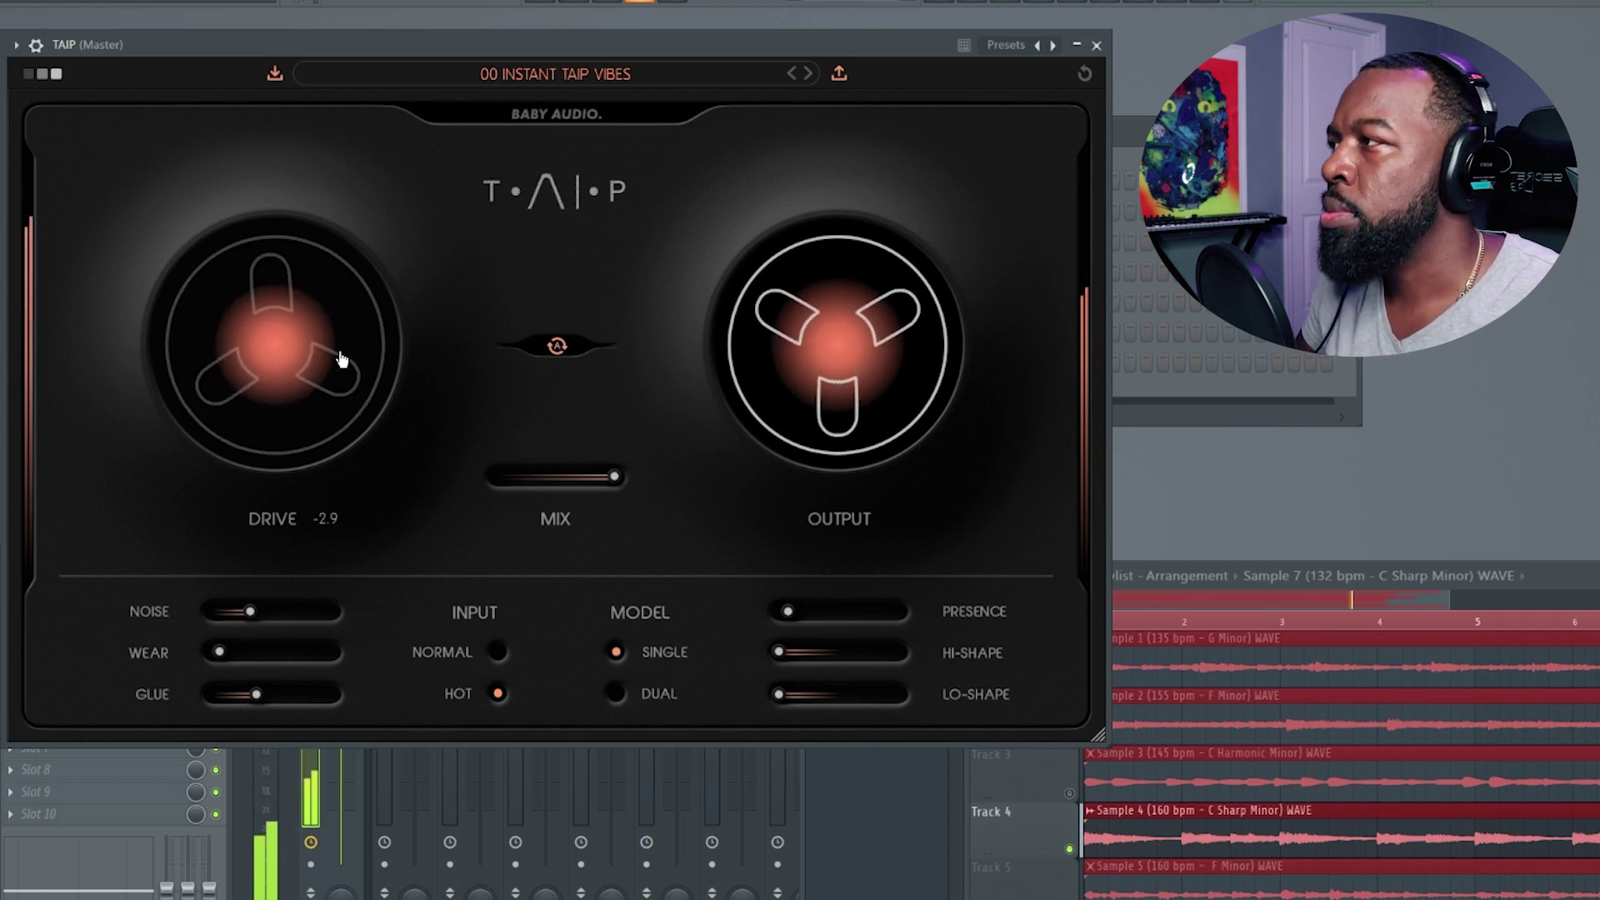
Raise Lo-Shape well above its midpoint and set Presence to 100 in TAIP while Sample 4 plays.
{"action": "mouse_move", "coordinate": [804, 692]}
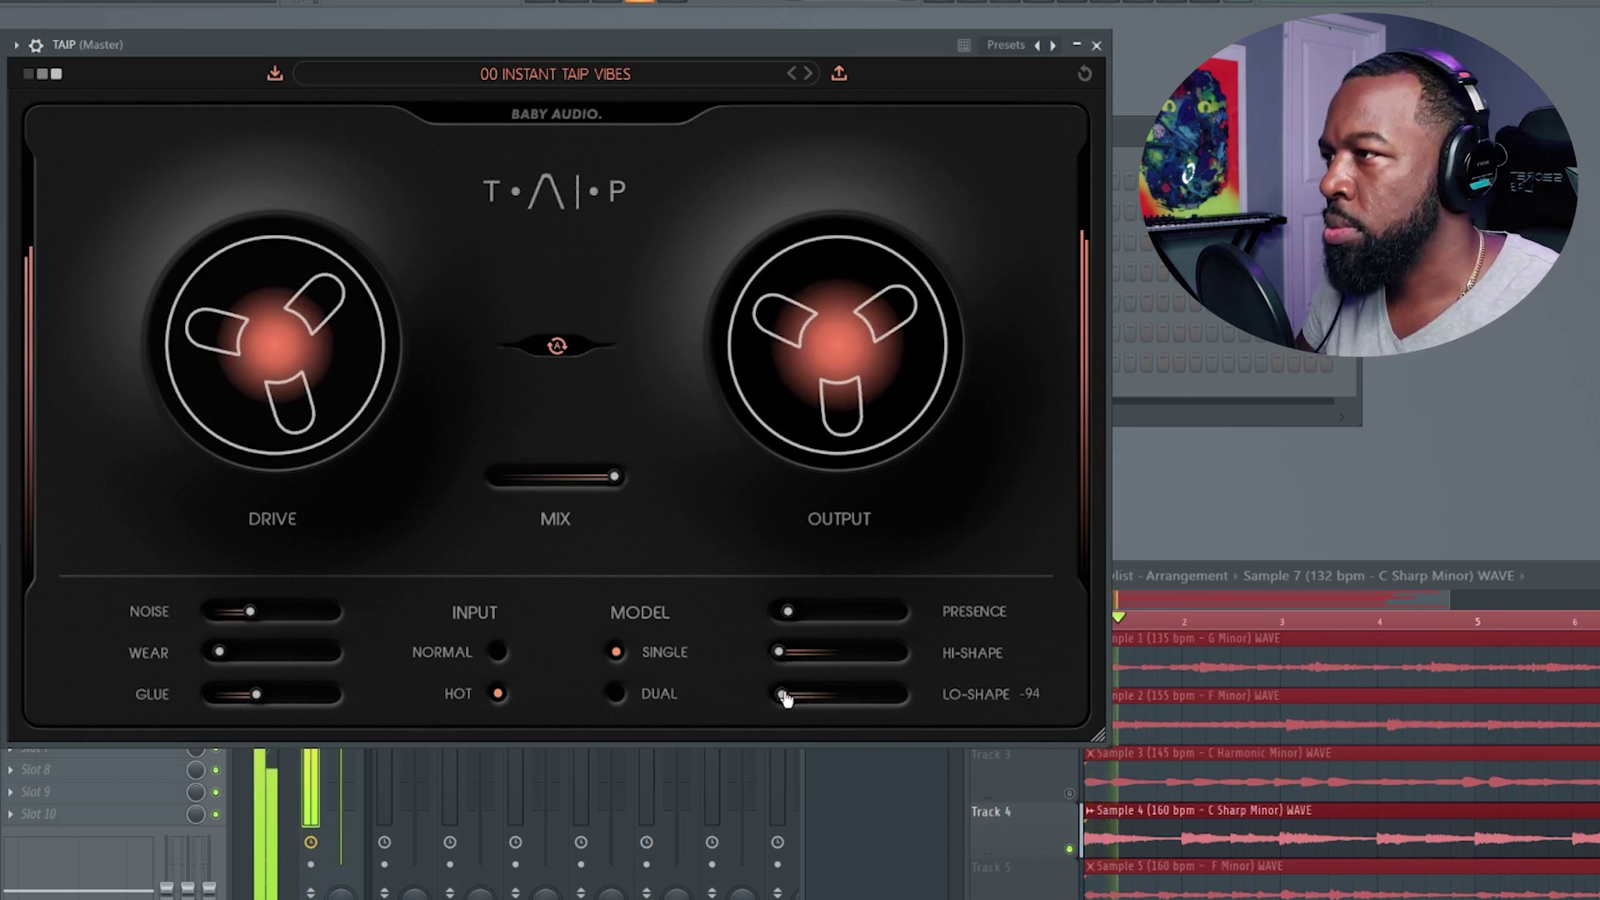
{"action": "left_click_drag", "start_coordinate": [802, 693], "coordinate": [890, 720]}
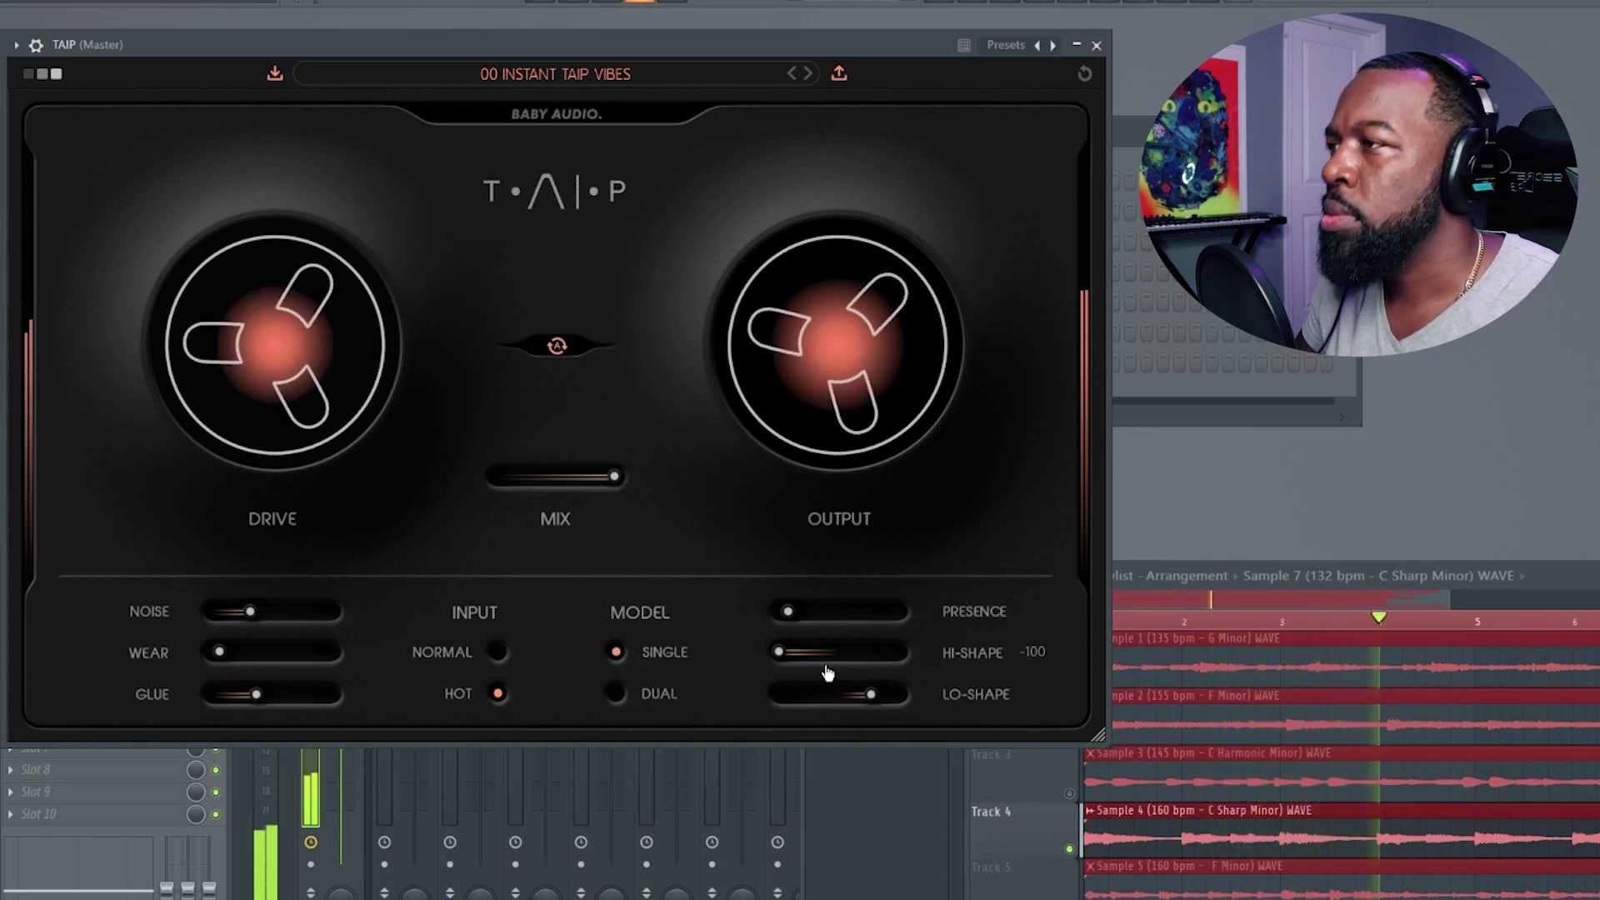
{"action": "left_click_drag", "start_coordinate": [787, 610], "coordinate": [850, 613]}
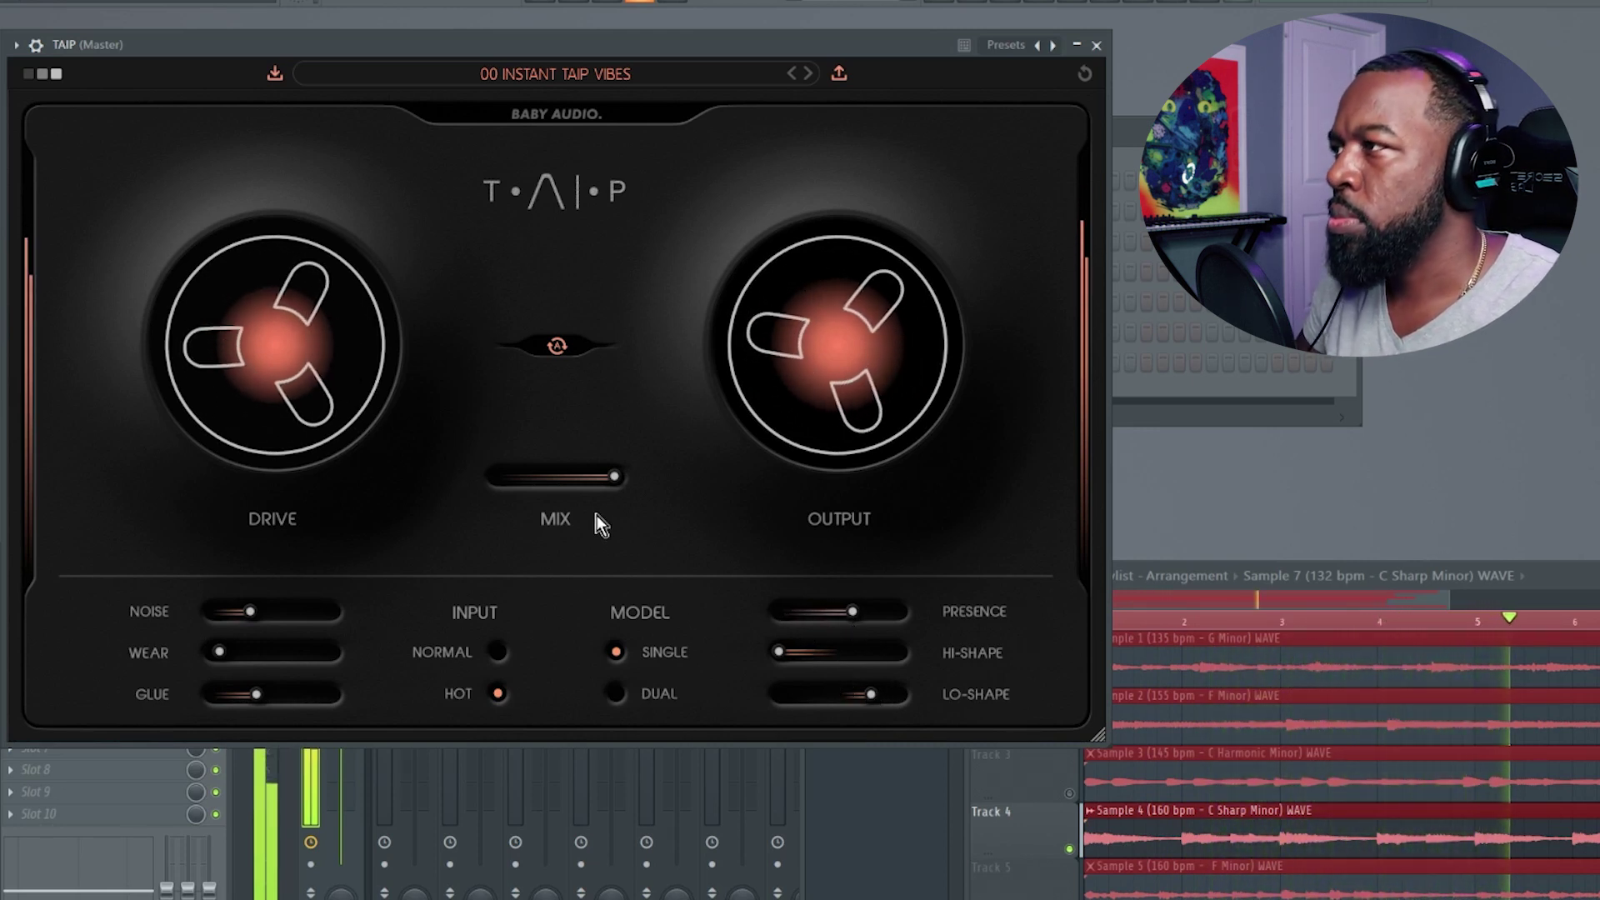
{"action": "mouse_move", "coordinate": [900, 368]}
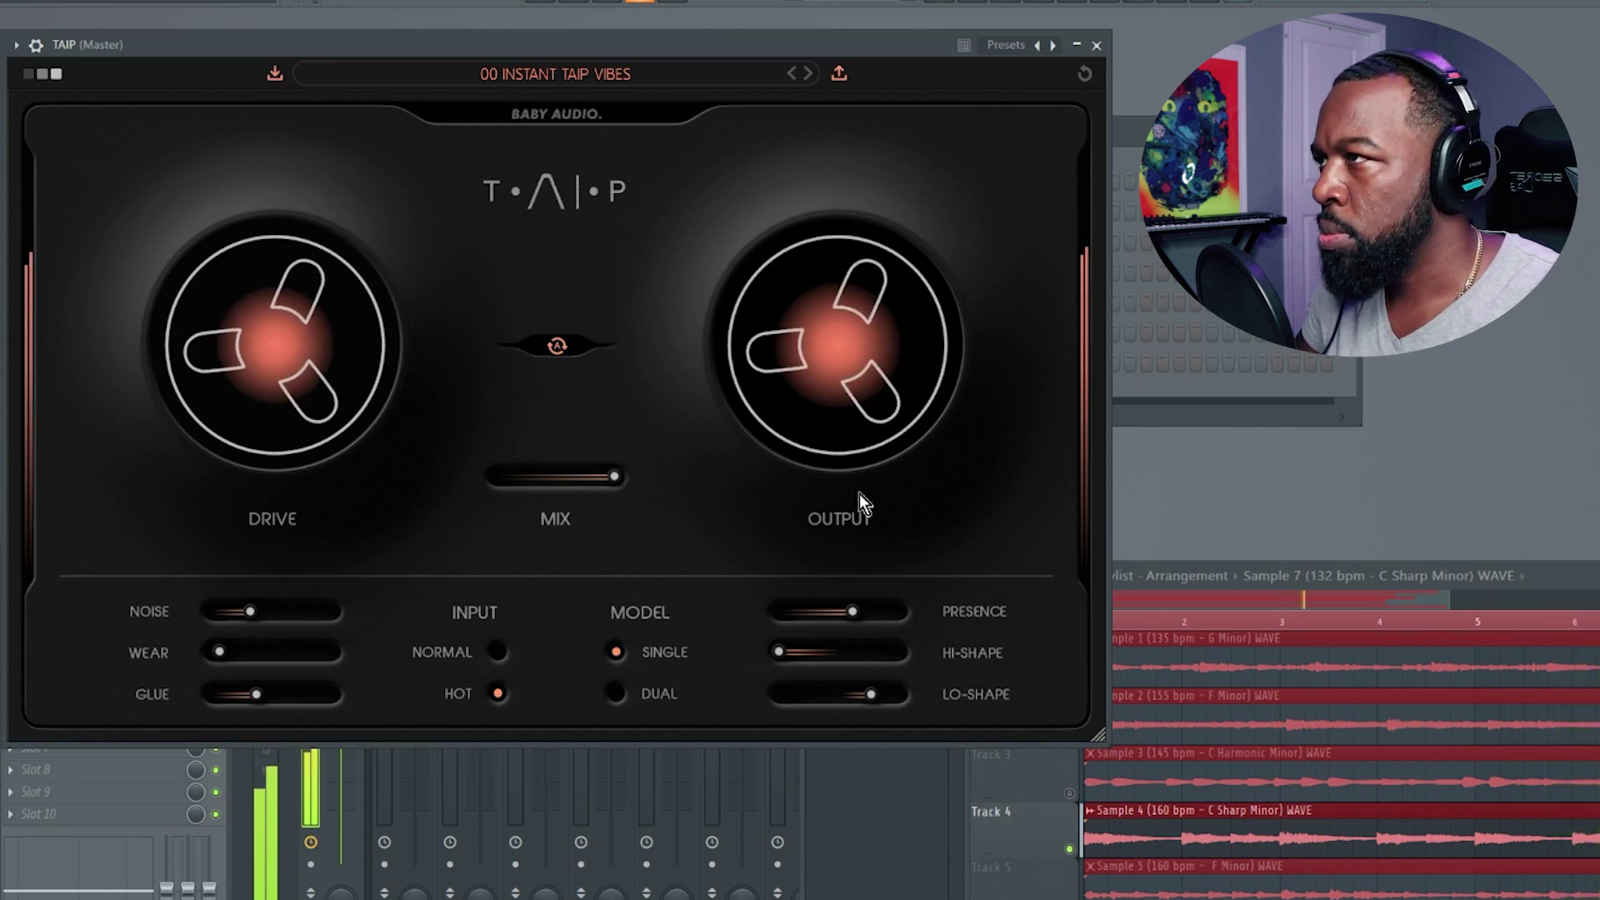
{"action": "mouse_move", "coordinate": [869, 652]}
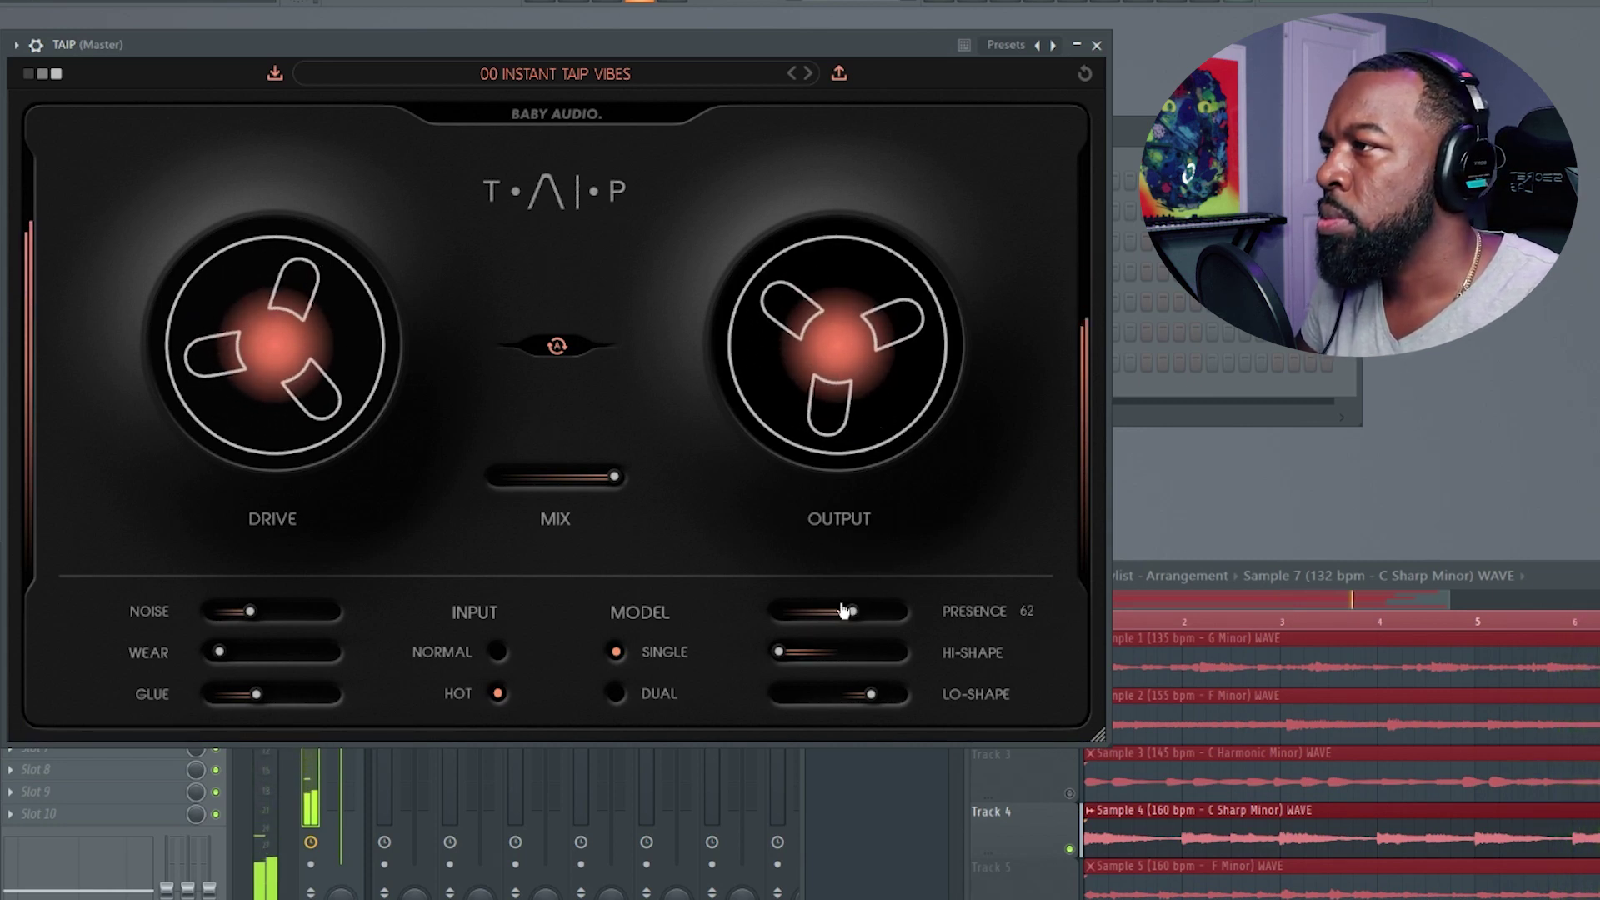
{"action": "left_click_drag", "start_coordinate": [841, 609], "coordinate": [888, 613]}
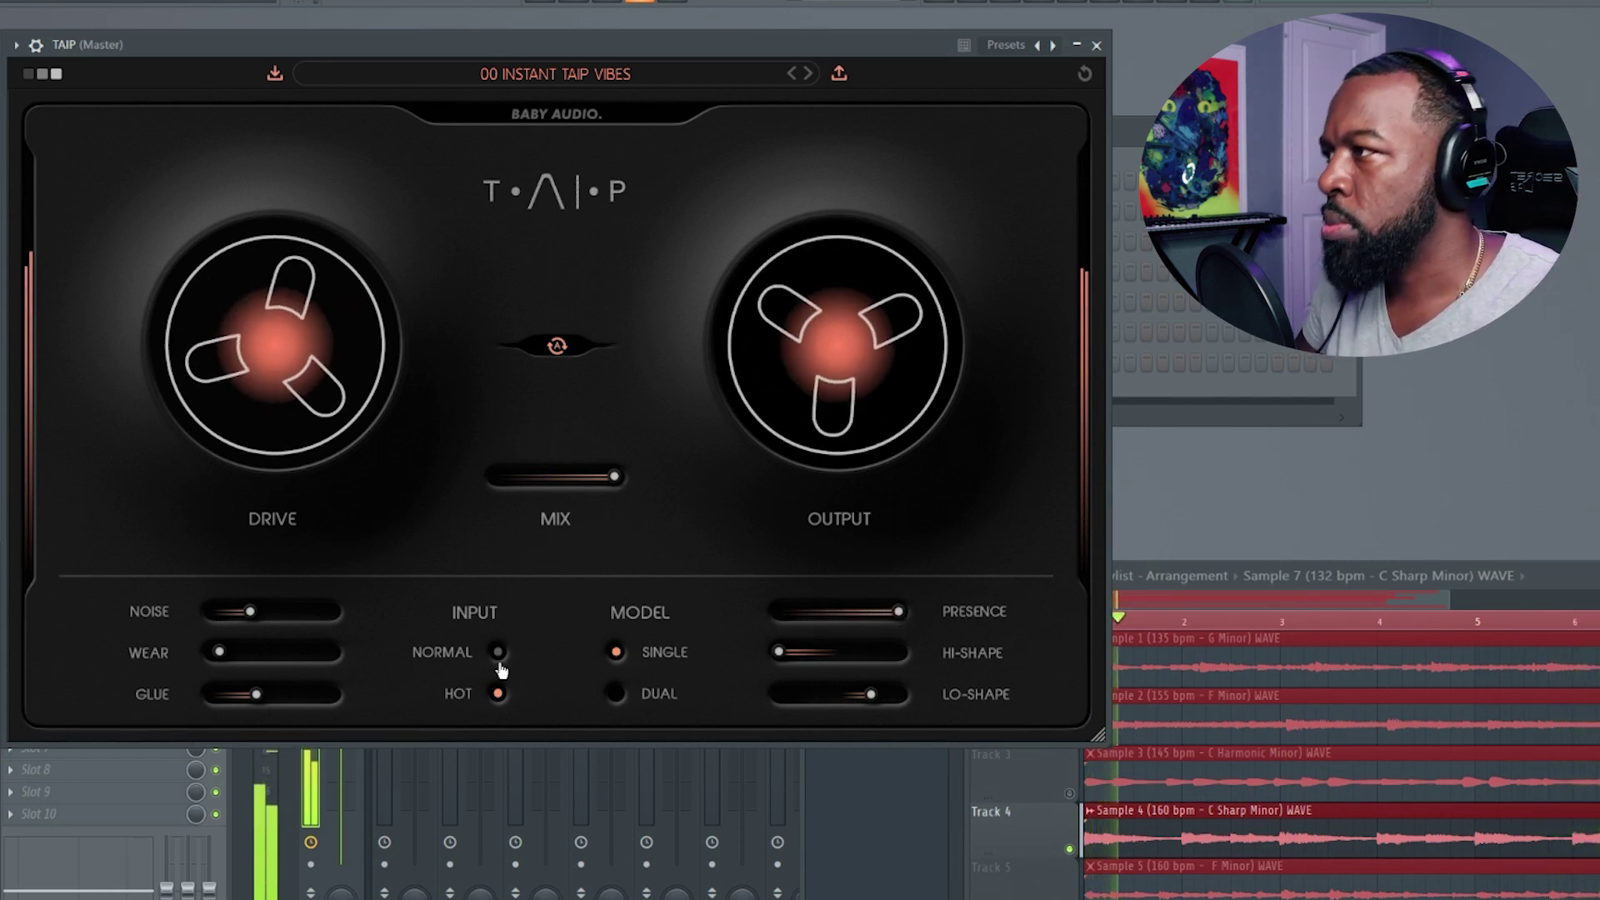
Increase the Glue amount to just past halfway and switch the tape model to Dual.
{"action": "mouse_move", "coordinate": [258, 694]}
{"action": "left_click_drag", "start_coordinate": [258, 693], "coordinate": [279, 700]}
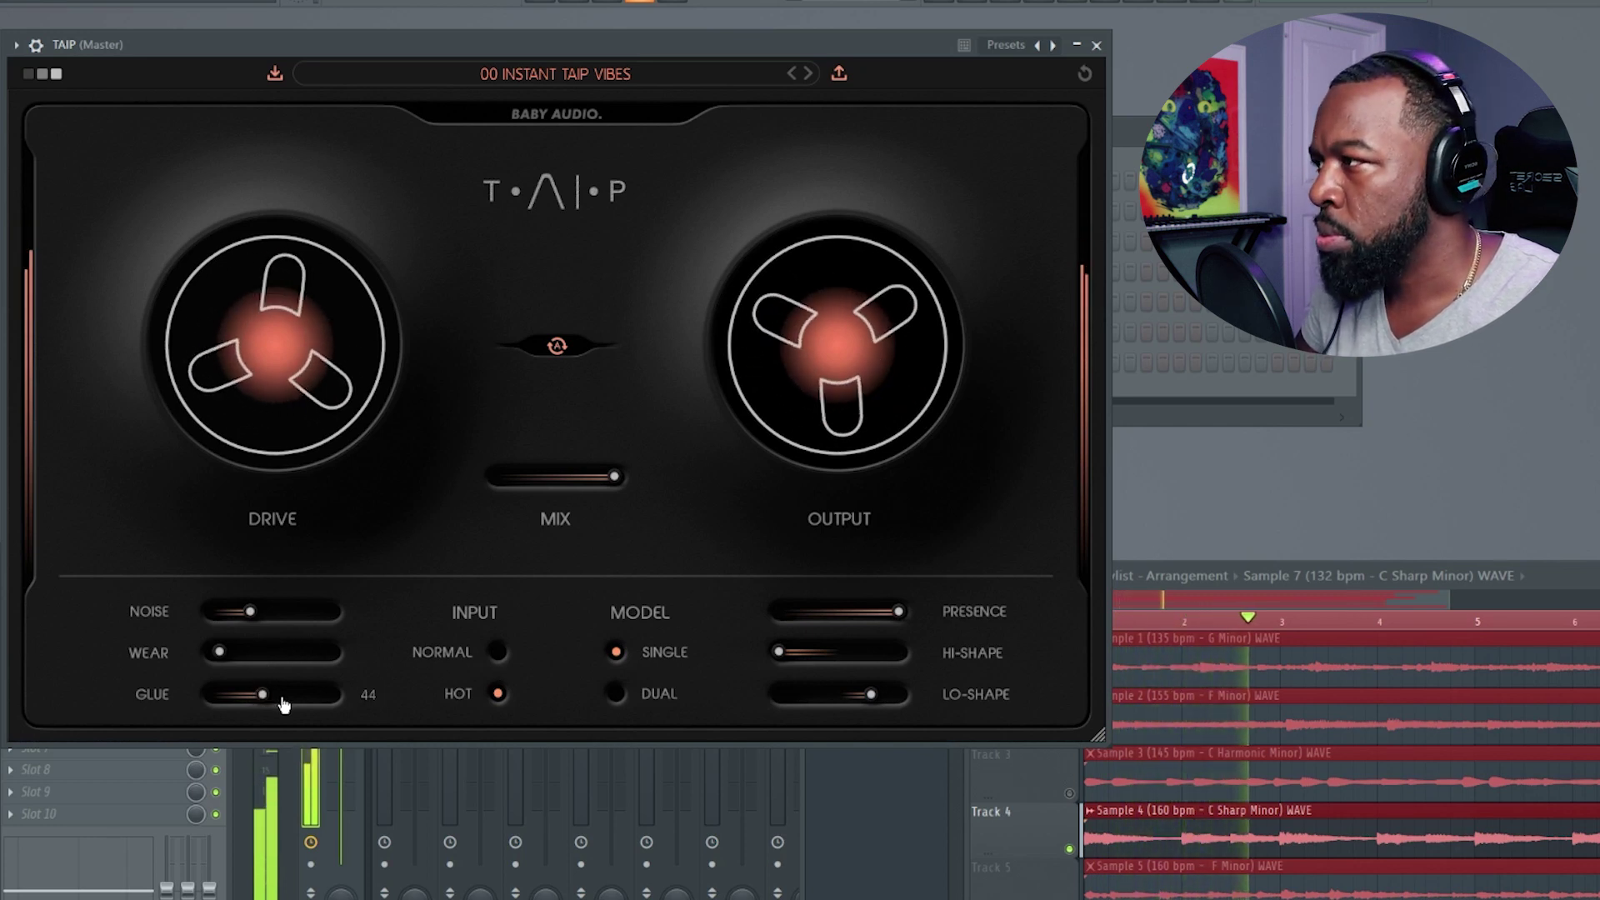
{"action": "left_click", "coordinate": [615, 692]}
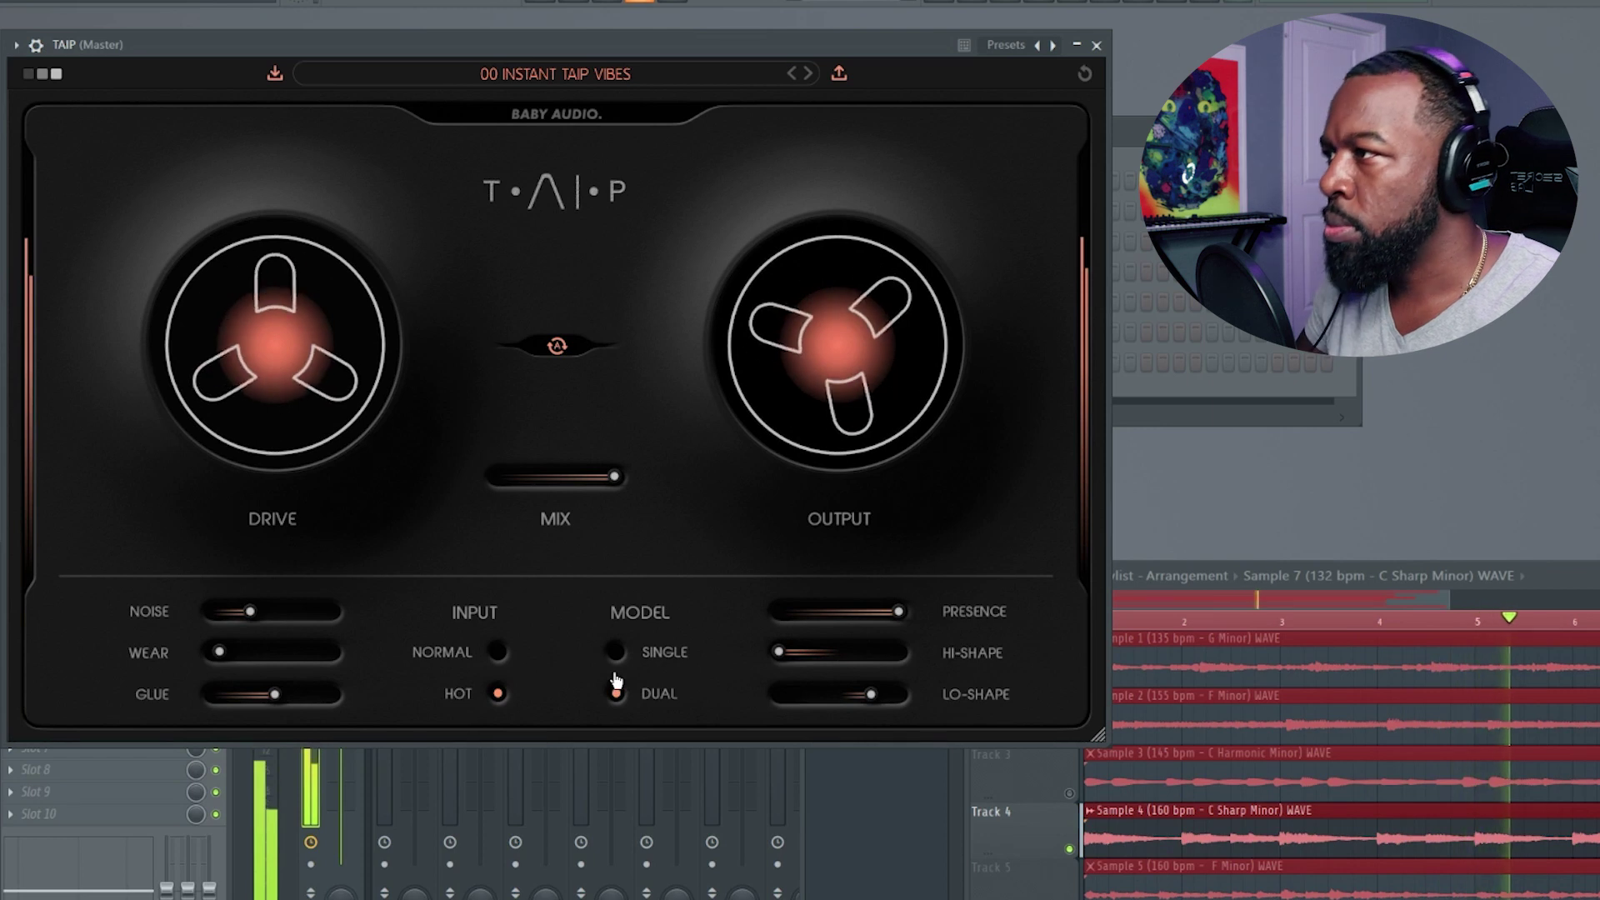
Bypass TAIP and reactivate it to compare Sample 4 with and without the processing.
{"action": "left_click", "coordinate": [554, 121]}
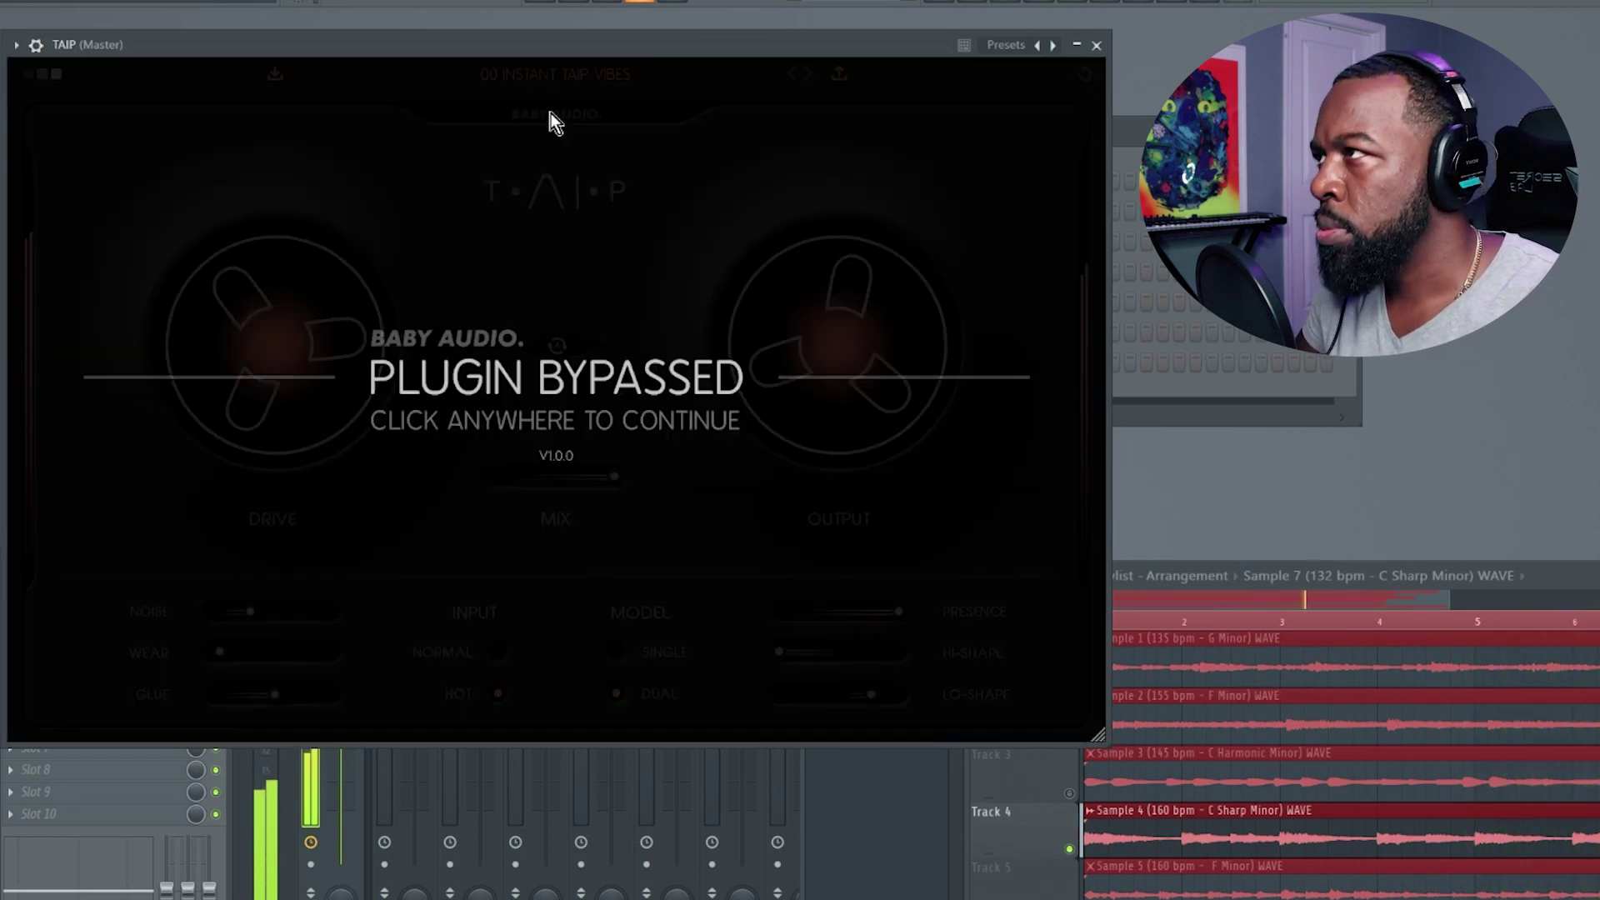
{"action": "left_click", "coordinate": [602, 500]}
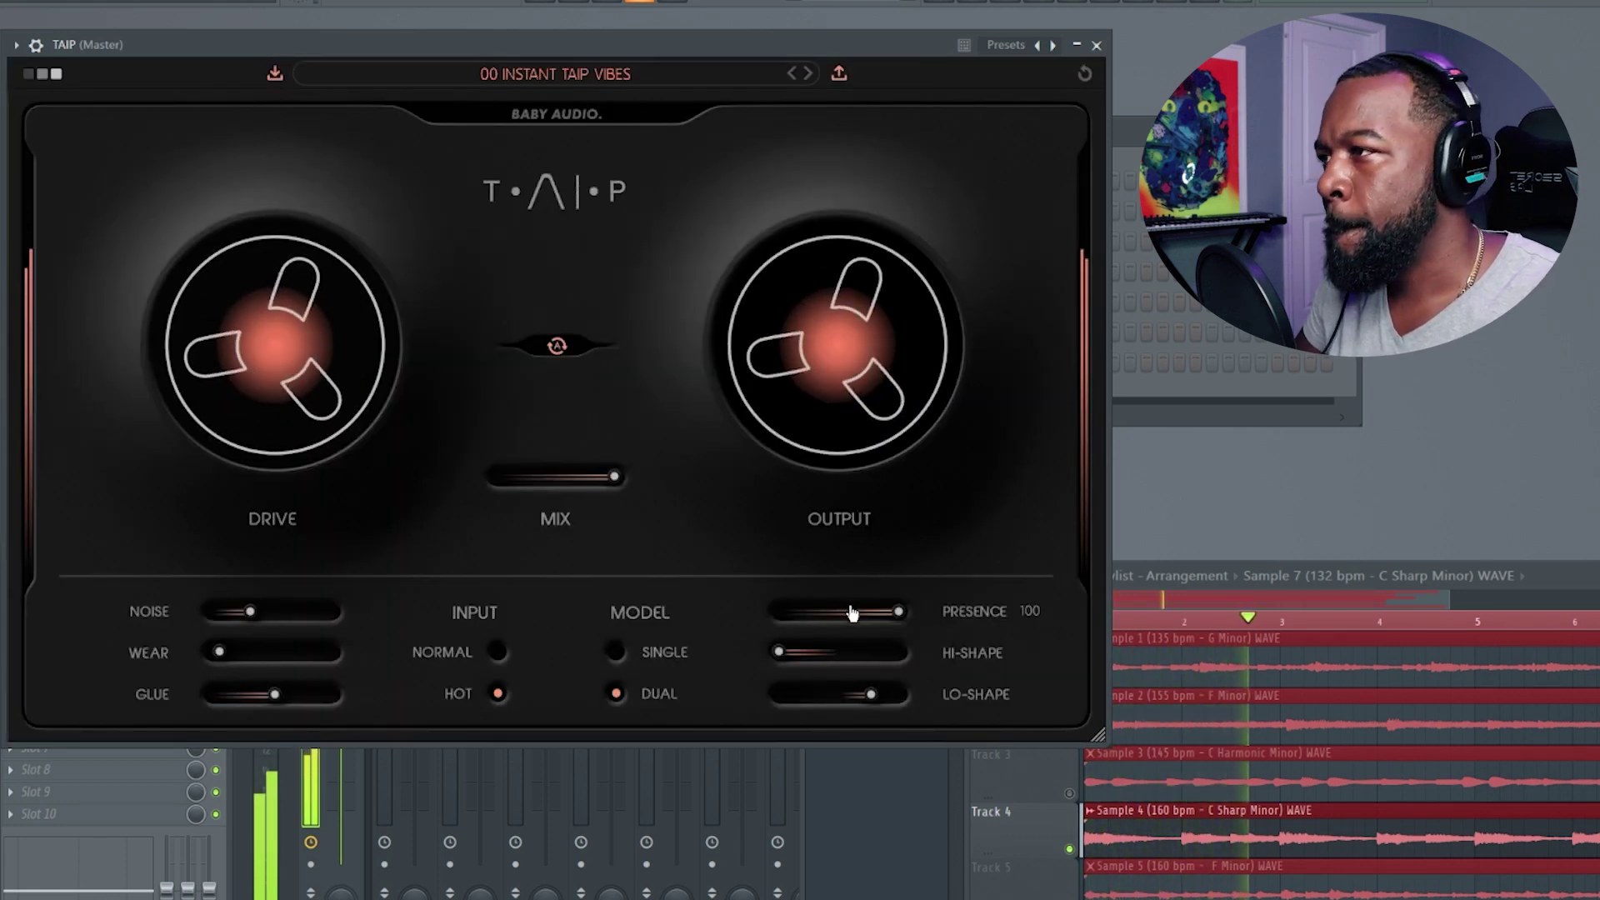
{"action": "mouse_move", "coordinate": [841, 659]}
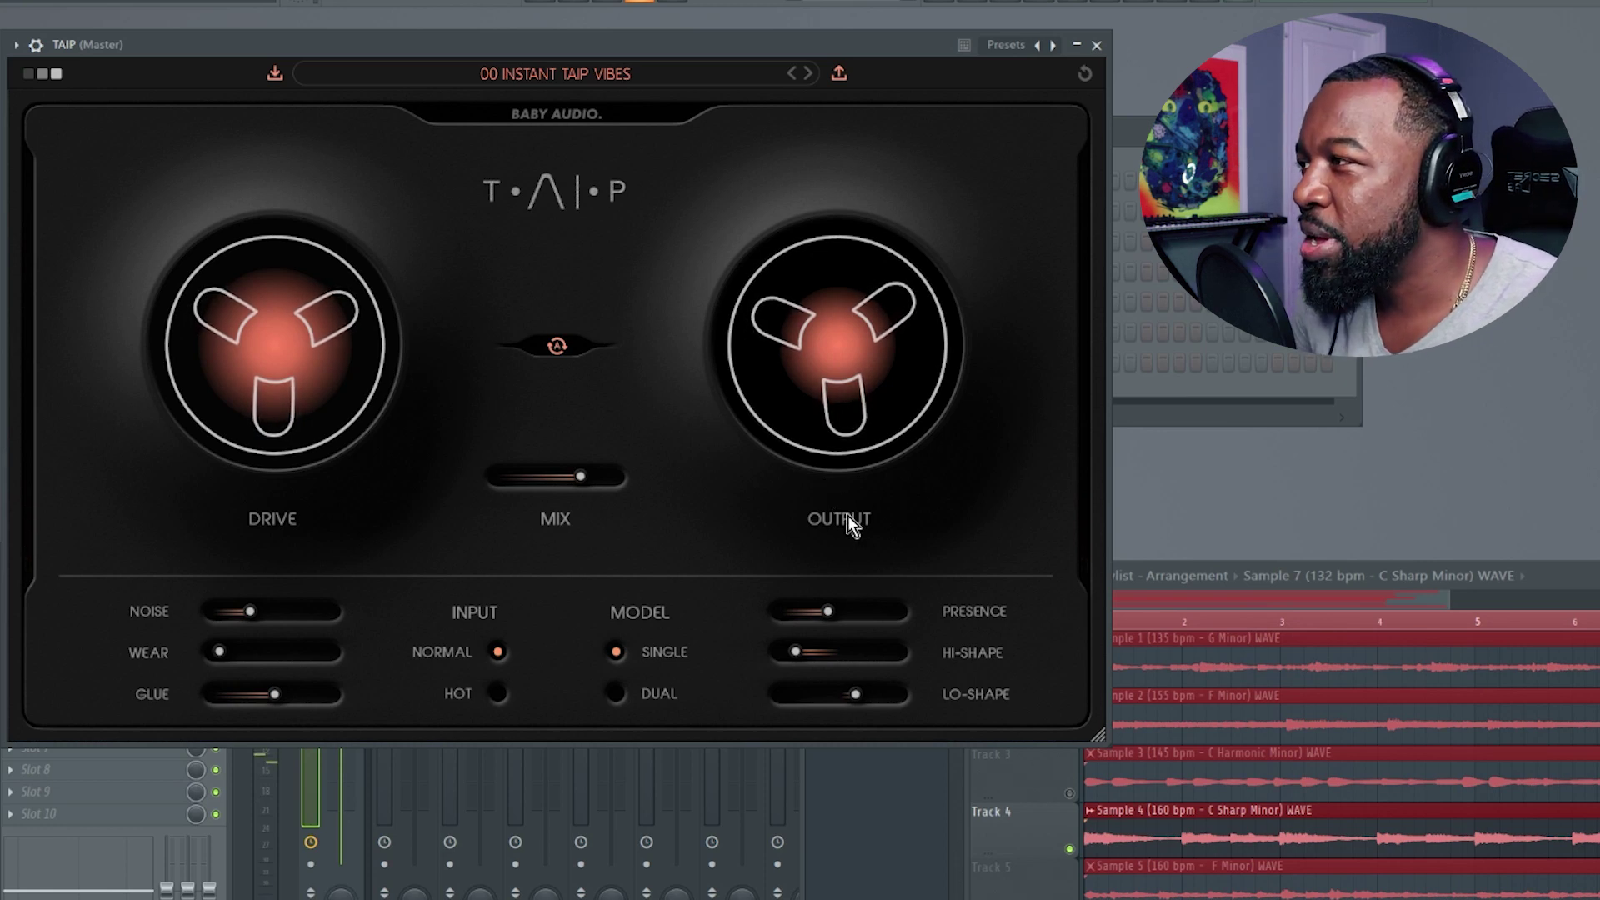
Solo Track 5 with Sample 5 (160 bpm - F Minor) and play it with TAIP bypassed before reactivating the plugin.
{"action": "left_click", "coordinate": [1583, 588]}
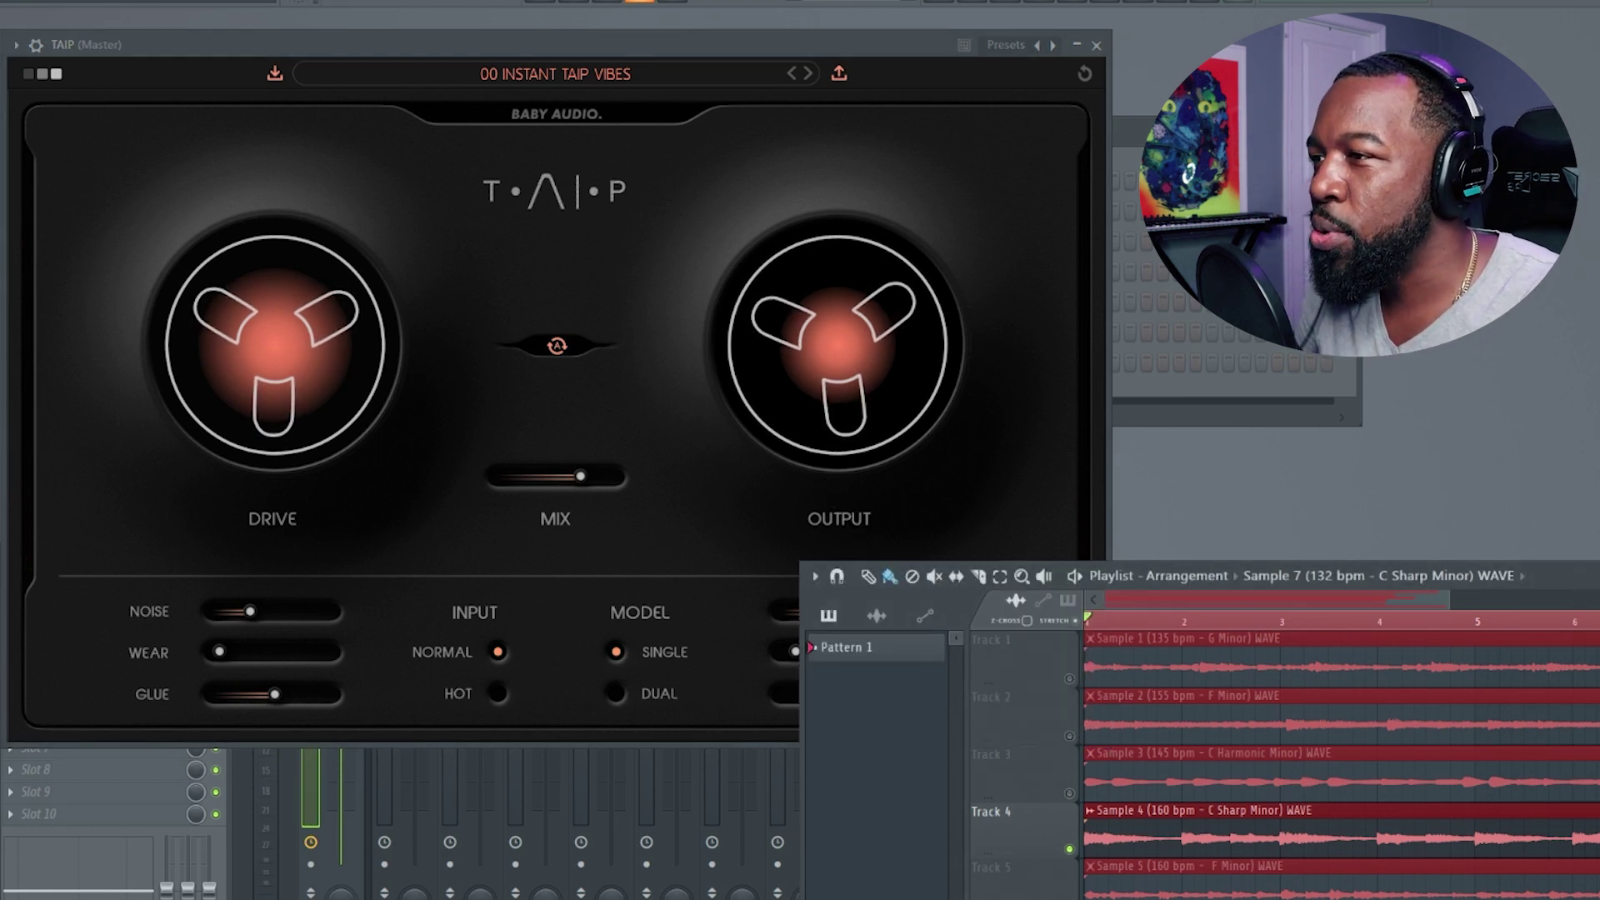
{"action": "left_click", "coordinate": [991, 867]}
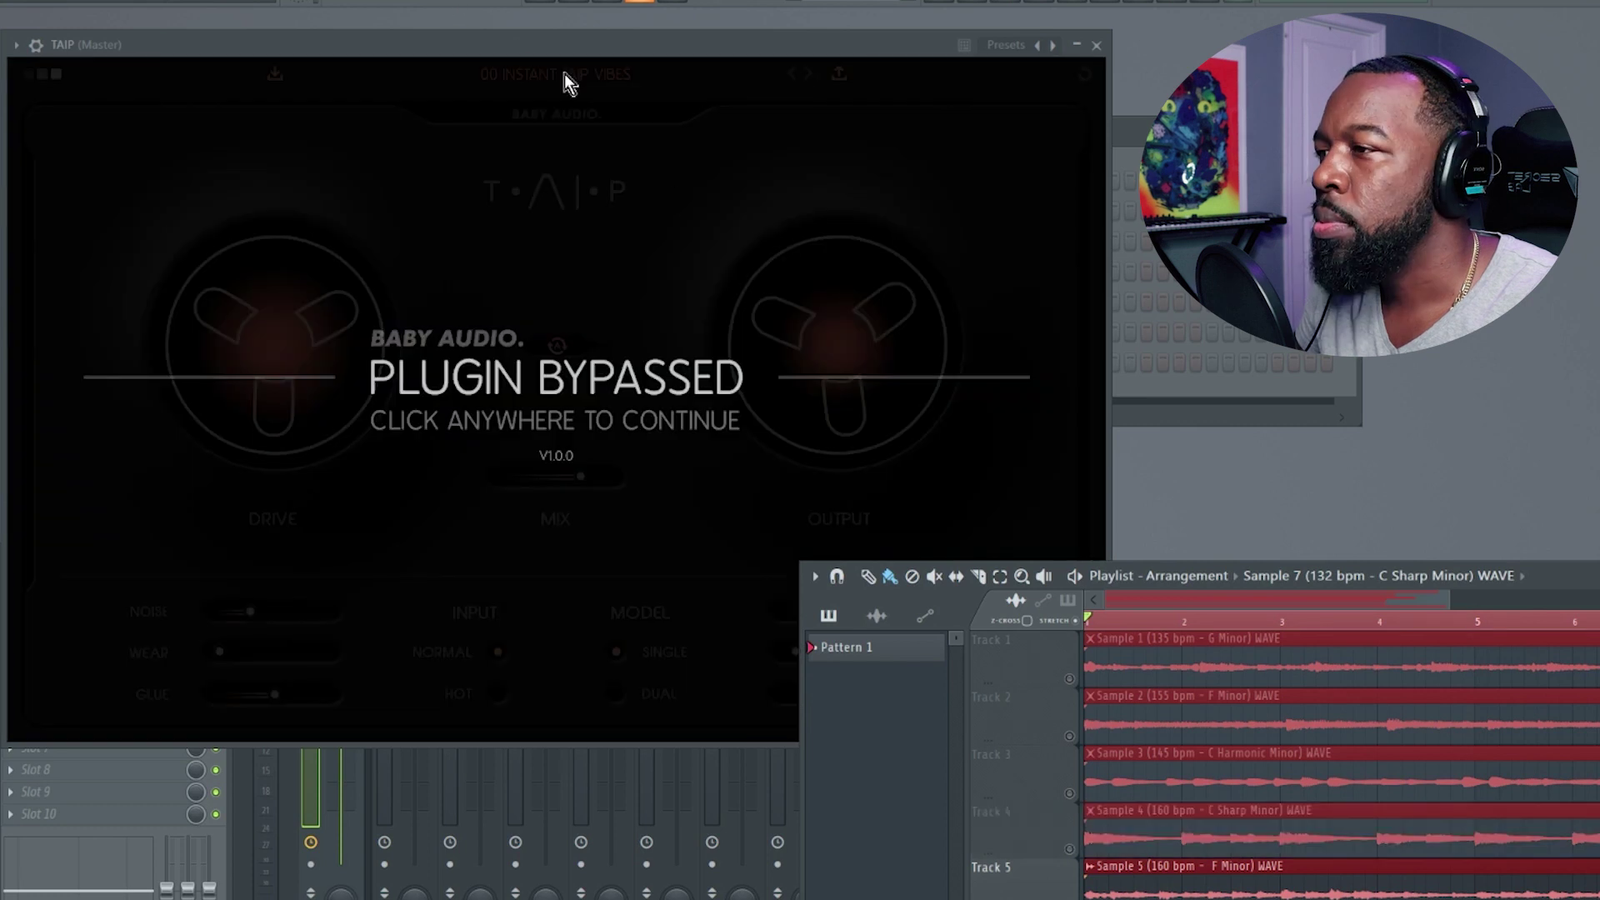
{"action": "key", "text": "space"}
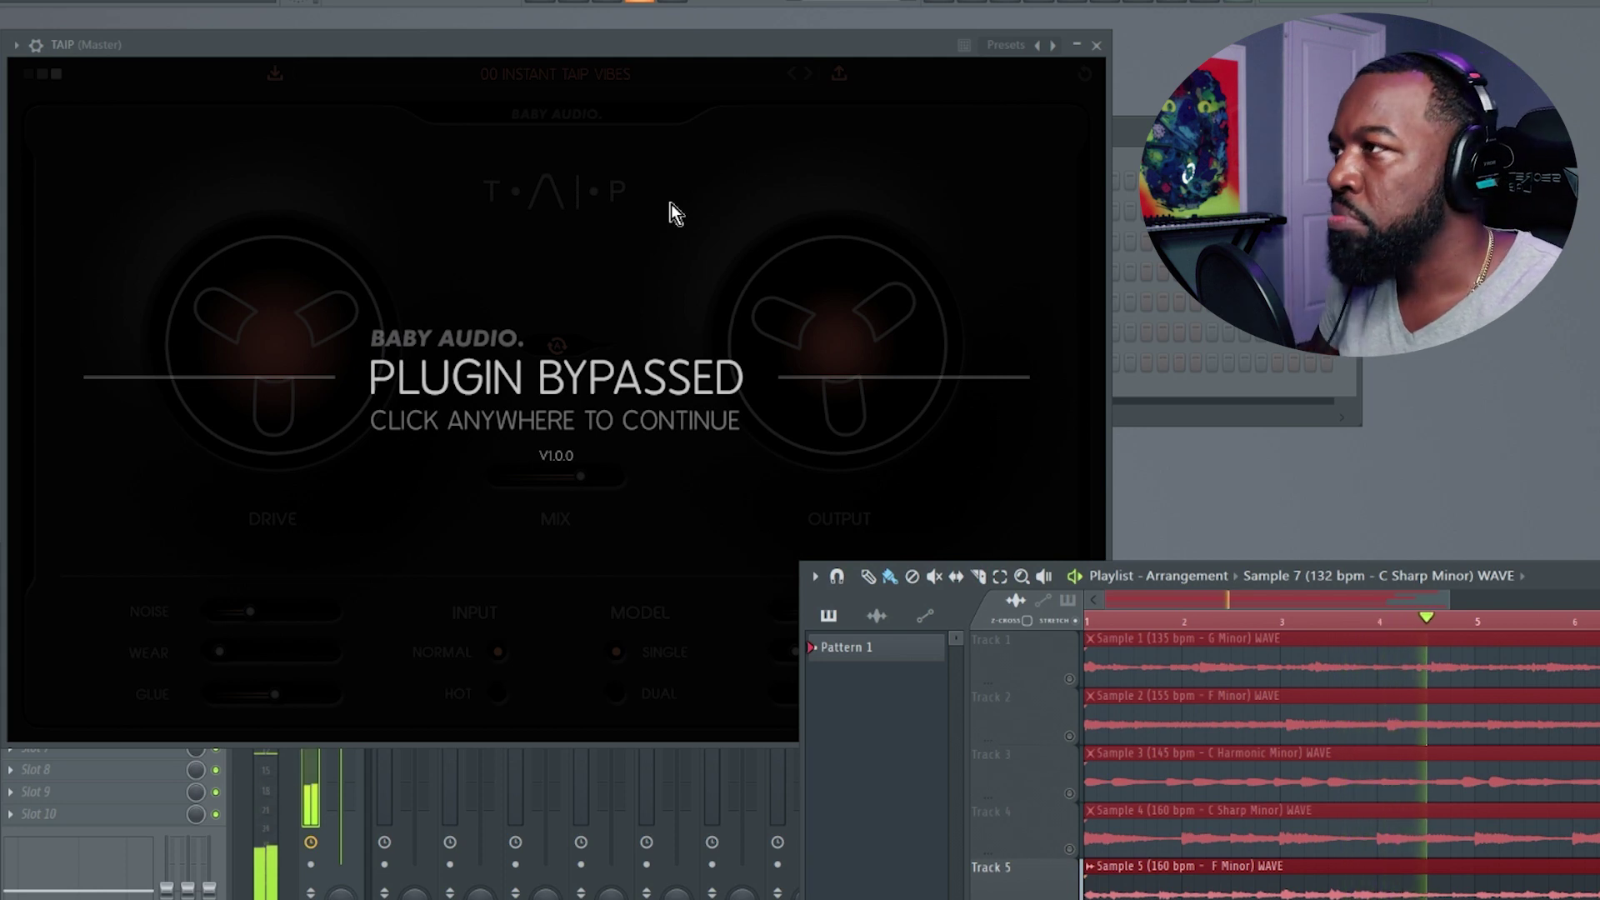
{"action": "left_click", "coordinate": [597, 262]}
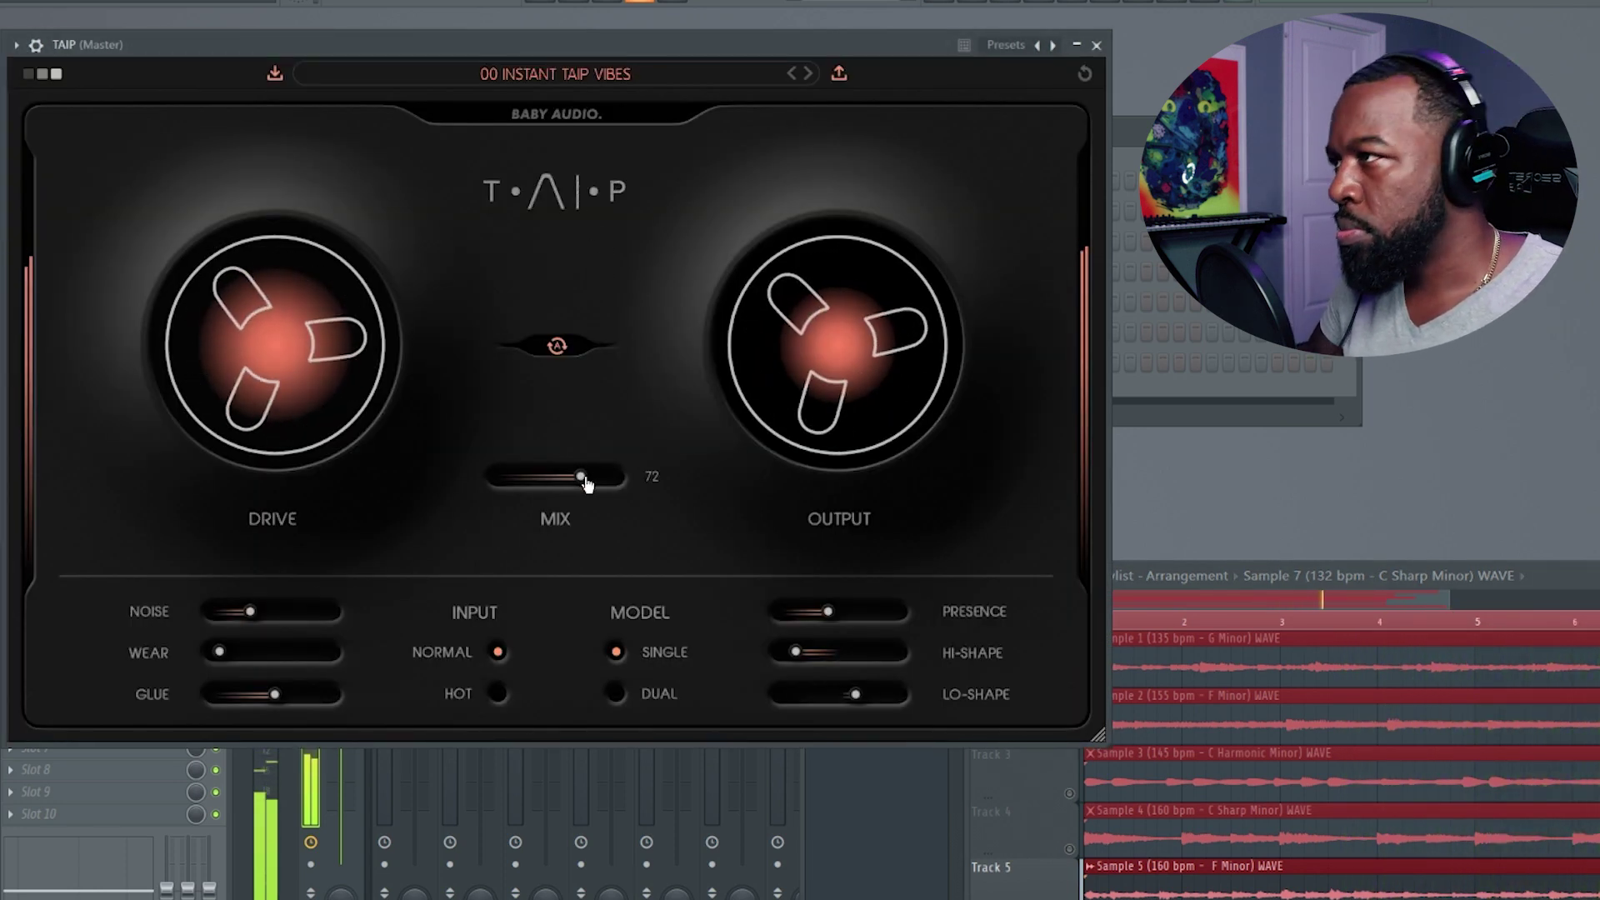
Set TAIP's Mix to maximum, raise Wear, and set Glue to 59 while Sample 5 plays.
{"action": "left_click_drag", "start_coordinate": [581, 476], "coordinate": [622, 486]}
{"action": "mouse_move", "coordinate": [300, 667]}
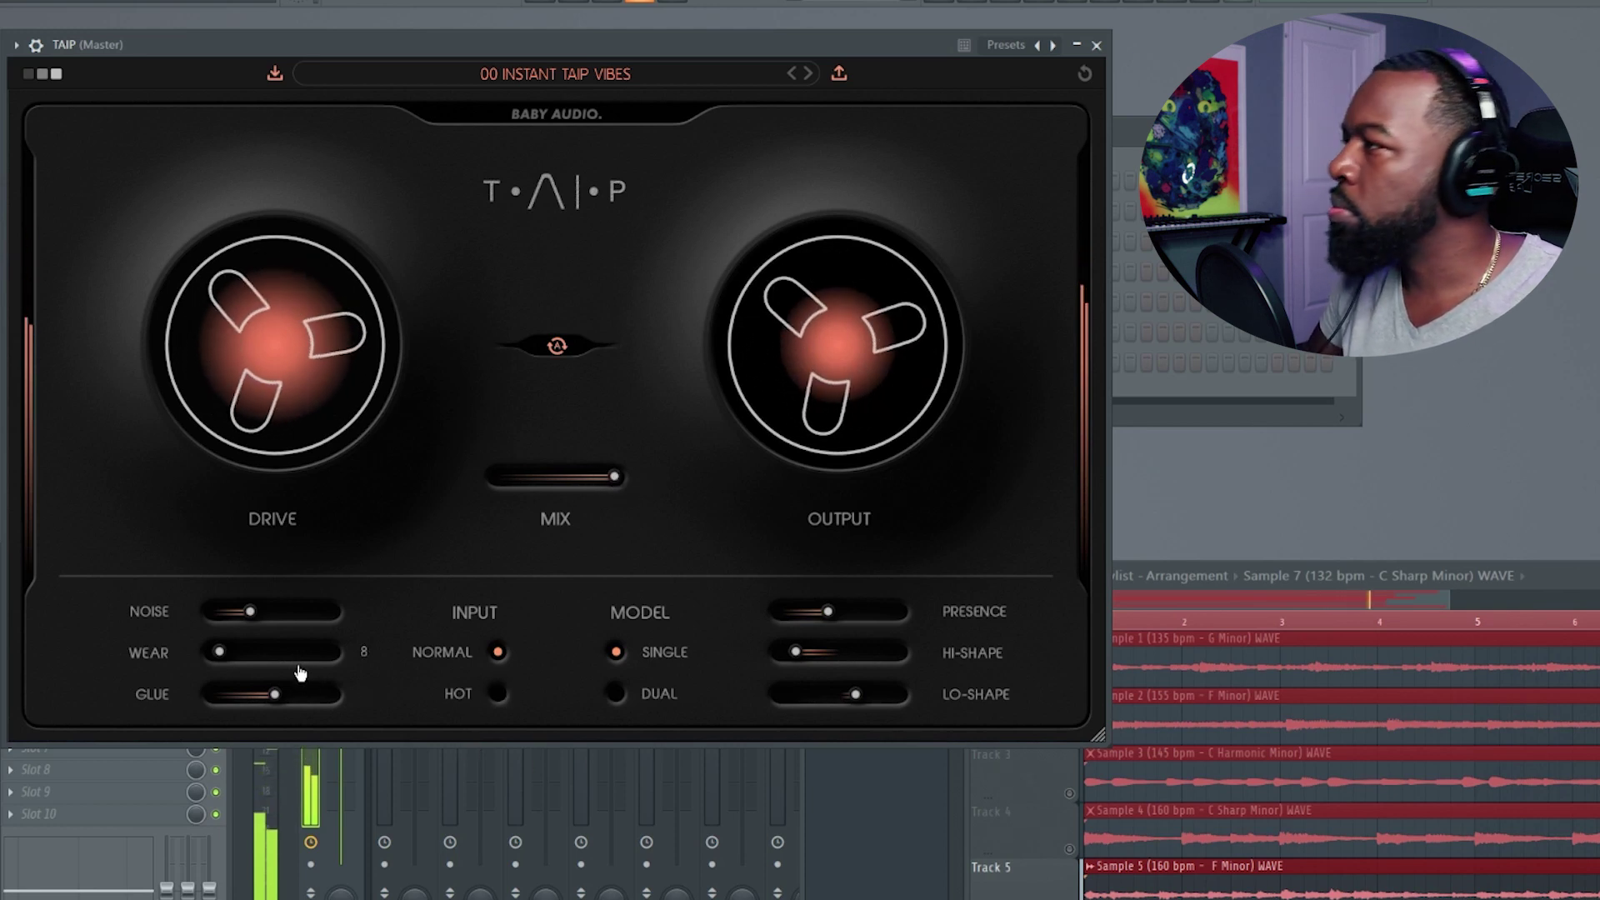
{"action": "left_click_drag", "start_coordinate": [272, 664], "coordinate": [281, 695]}
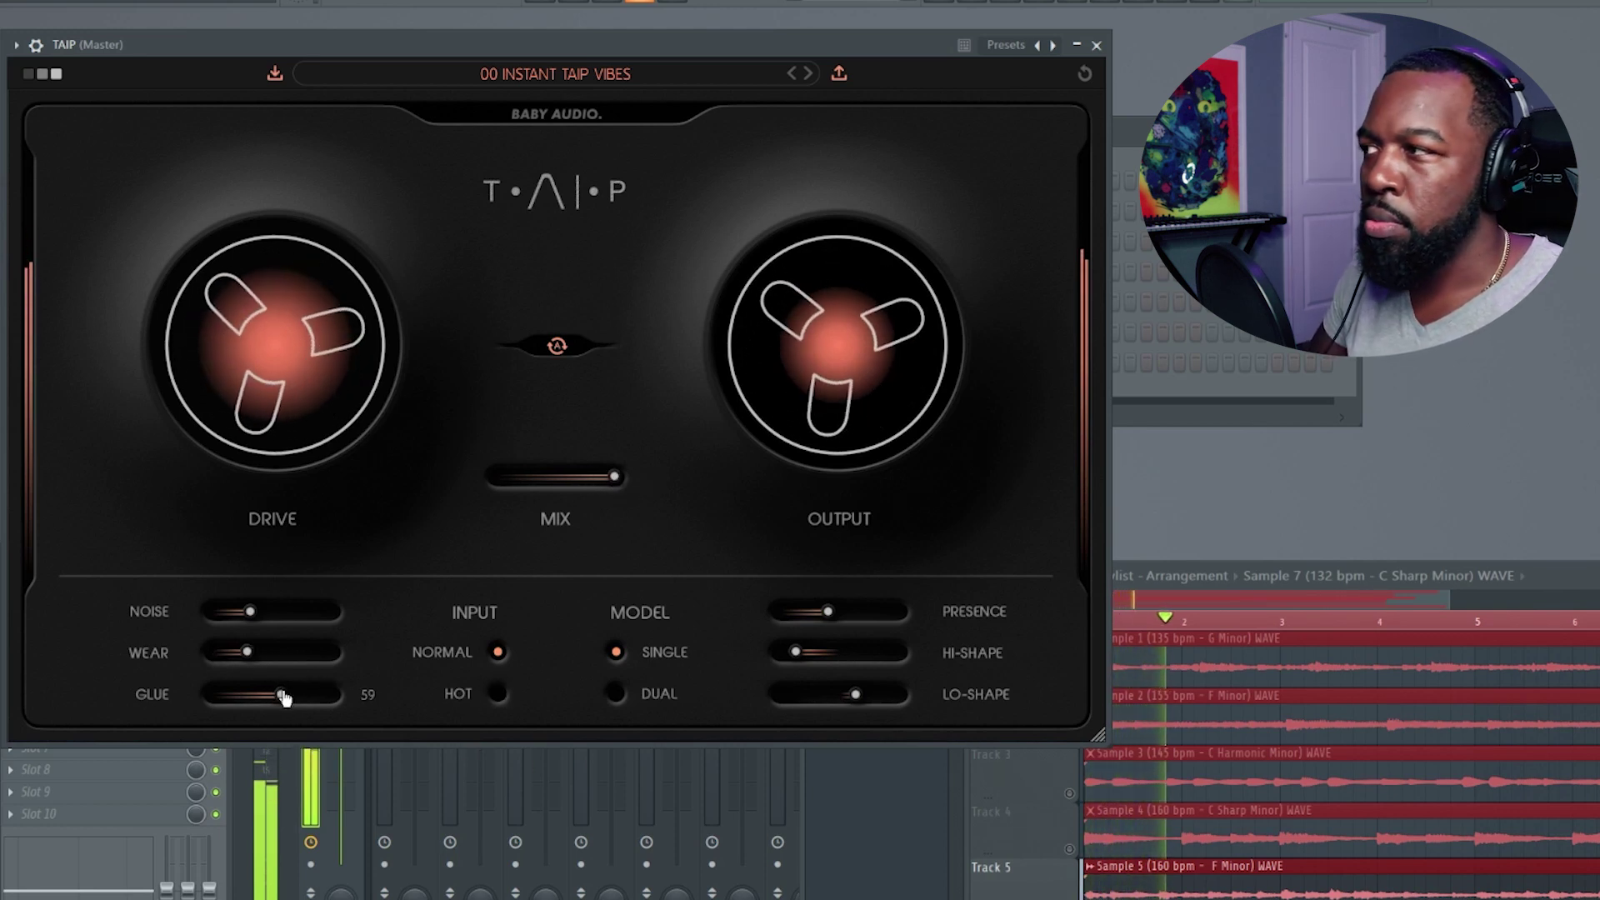
Lower TAIP's Hi-Shape near minimum, raise Lo-Shape slightly, and compare Sample 5 with the plugin bypassed and active.
{"action": "left_click_drag", "start_coordinate": [767, 653], "coordinate": [857, 693]}
{"action": "mouse_move", "coordinate": [846, 691]}
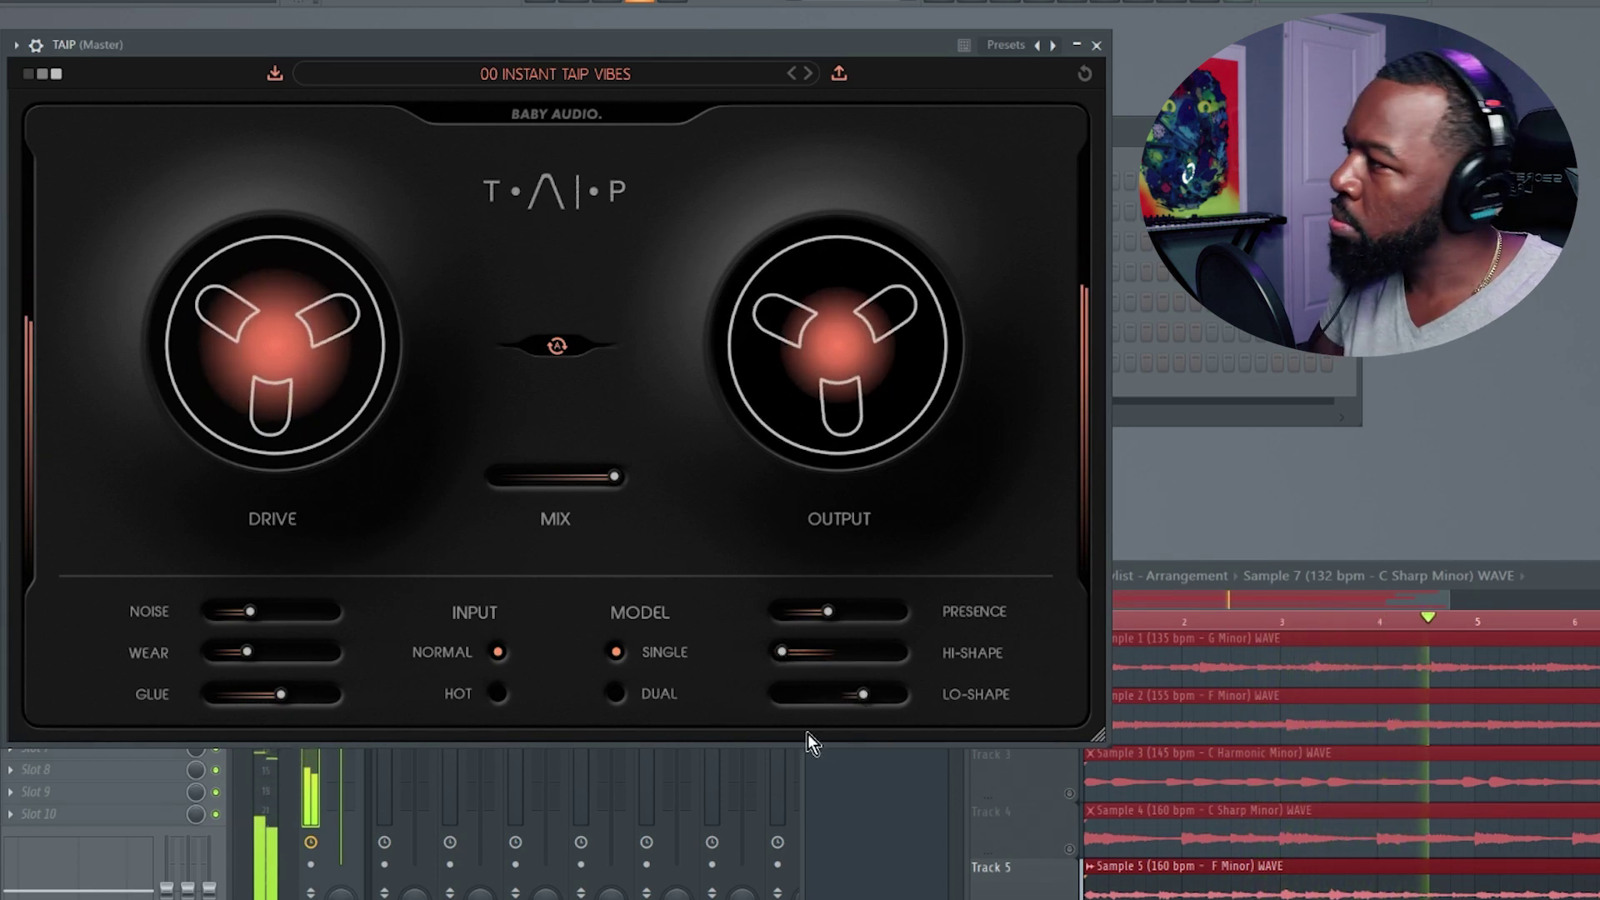
{"action": "left_click", "coordinate": [588, 120]}
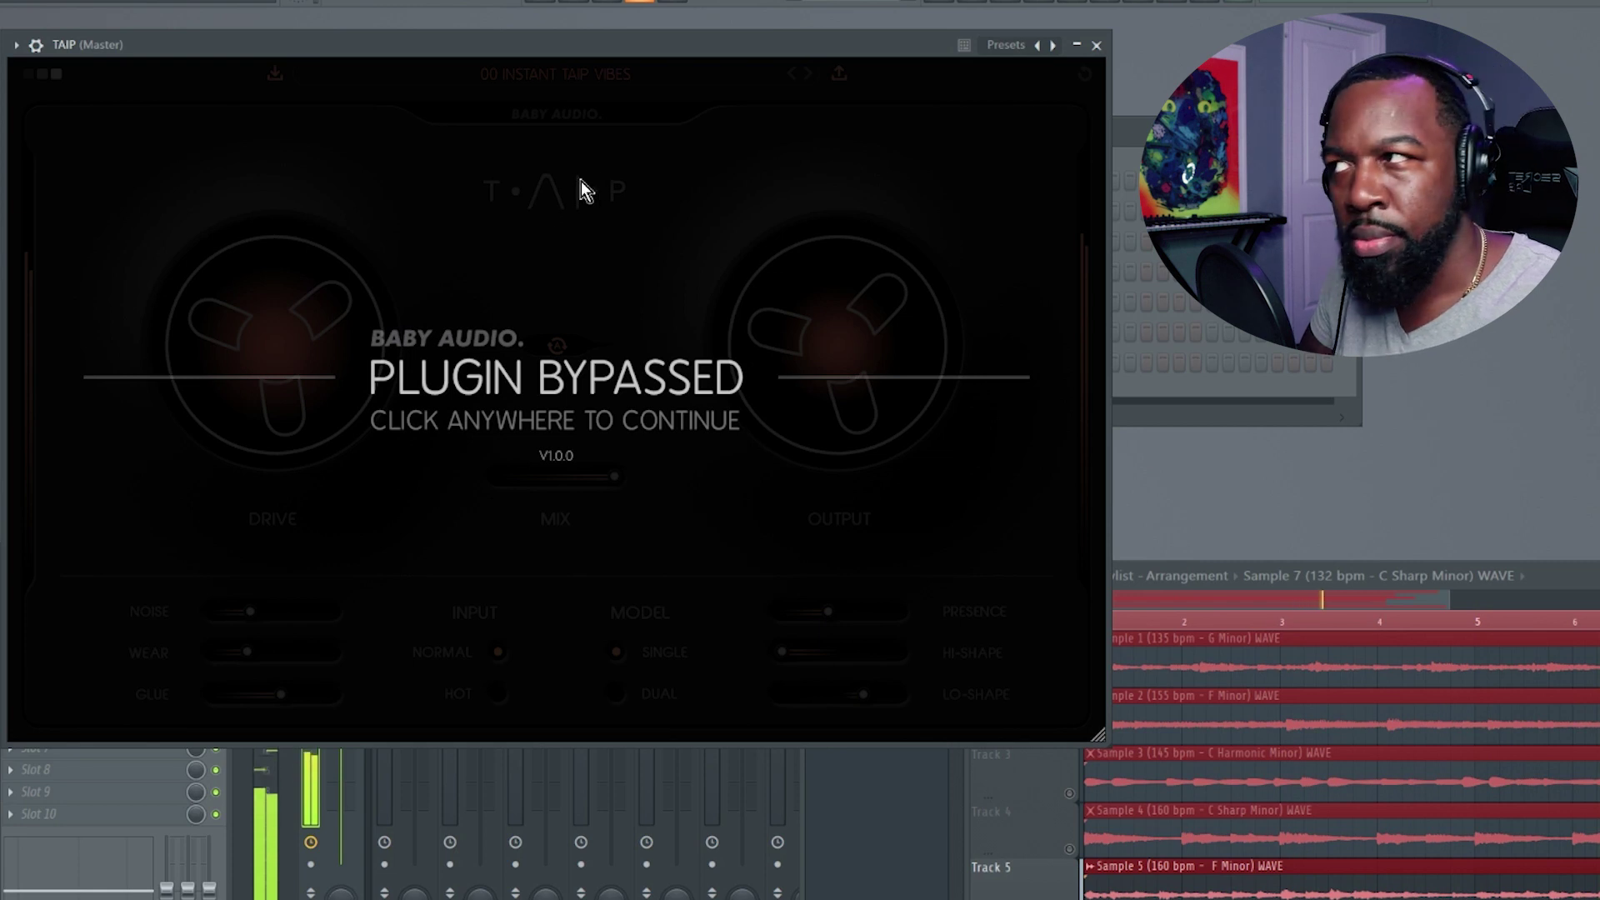
{"action": "left_click", "coordinate": [610, 292]}
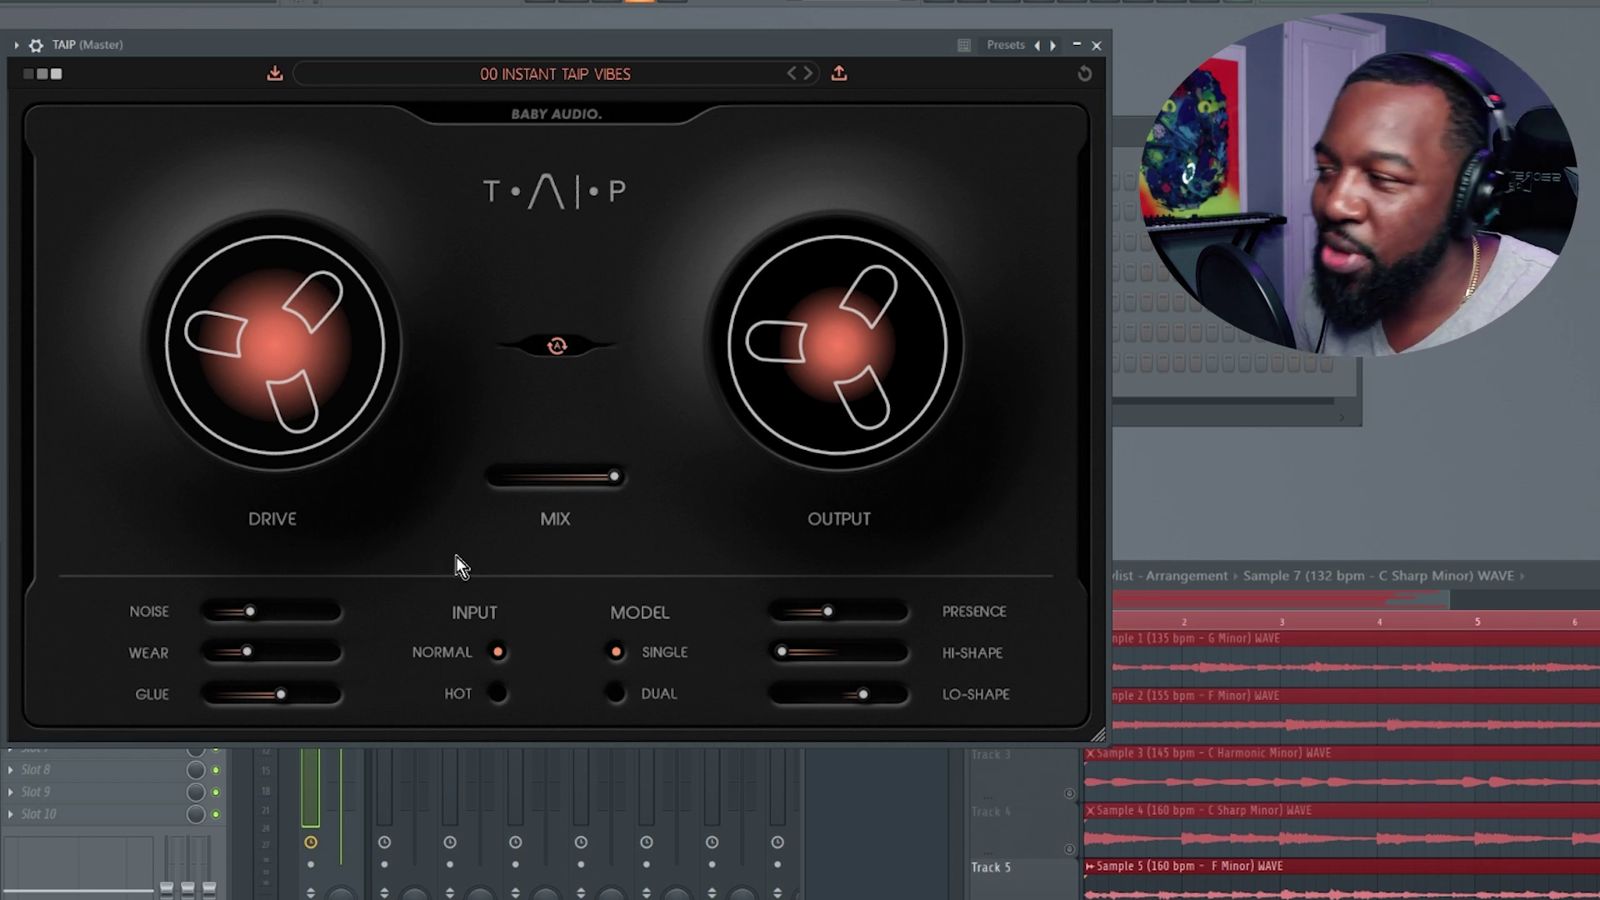
Bring the playlist forward, return to the TAIP plugin and move its window slightly upward.
{"action": "key", "text": "F5"}
{"action": "key", "text": "space"}
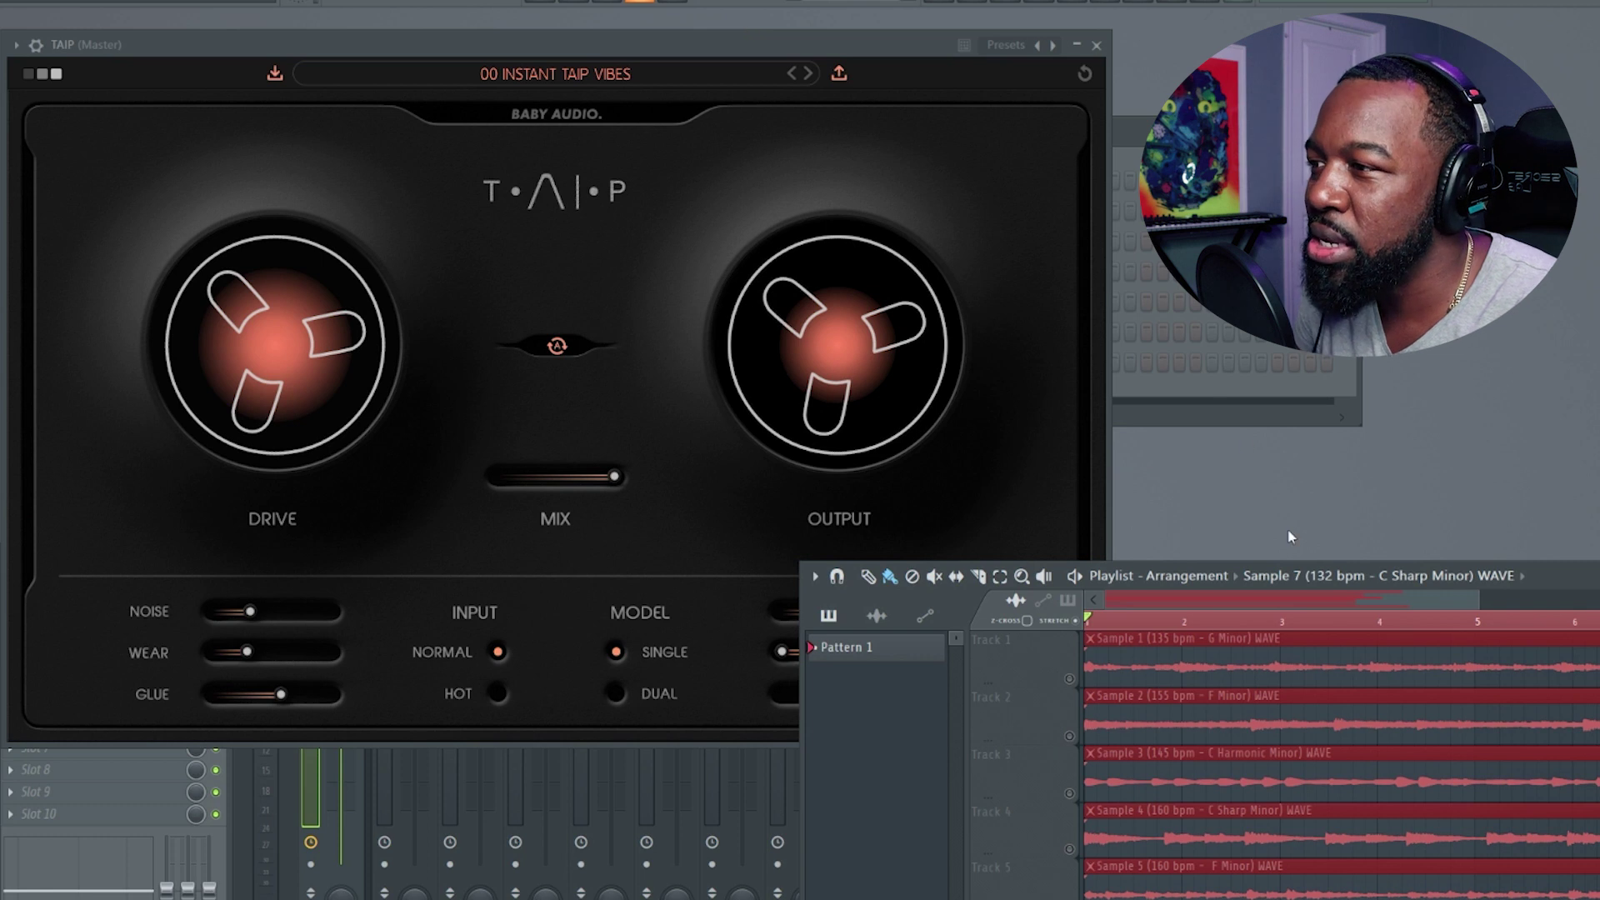
{"action": "left_click", "coordinate": [1067, 492]}
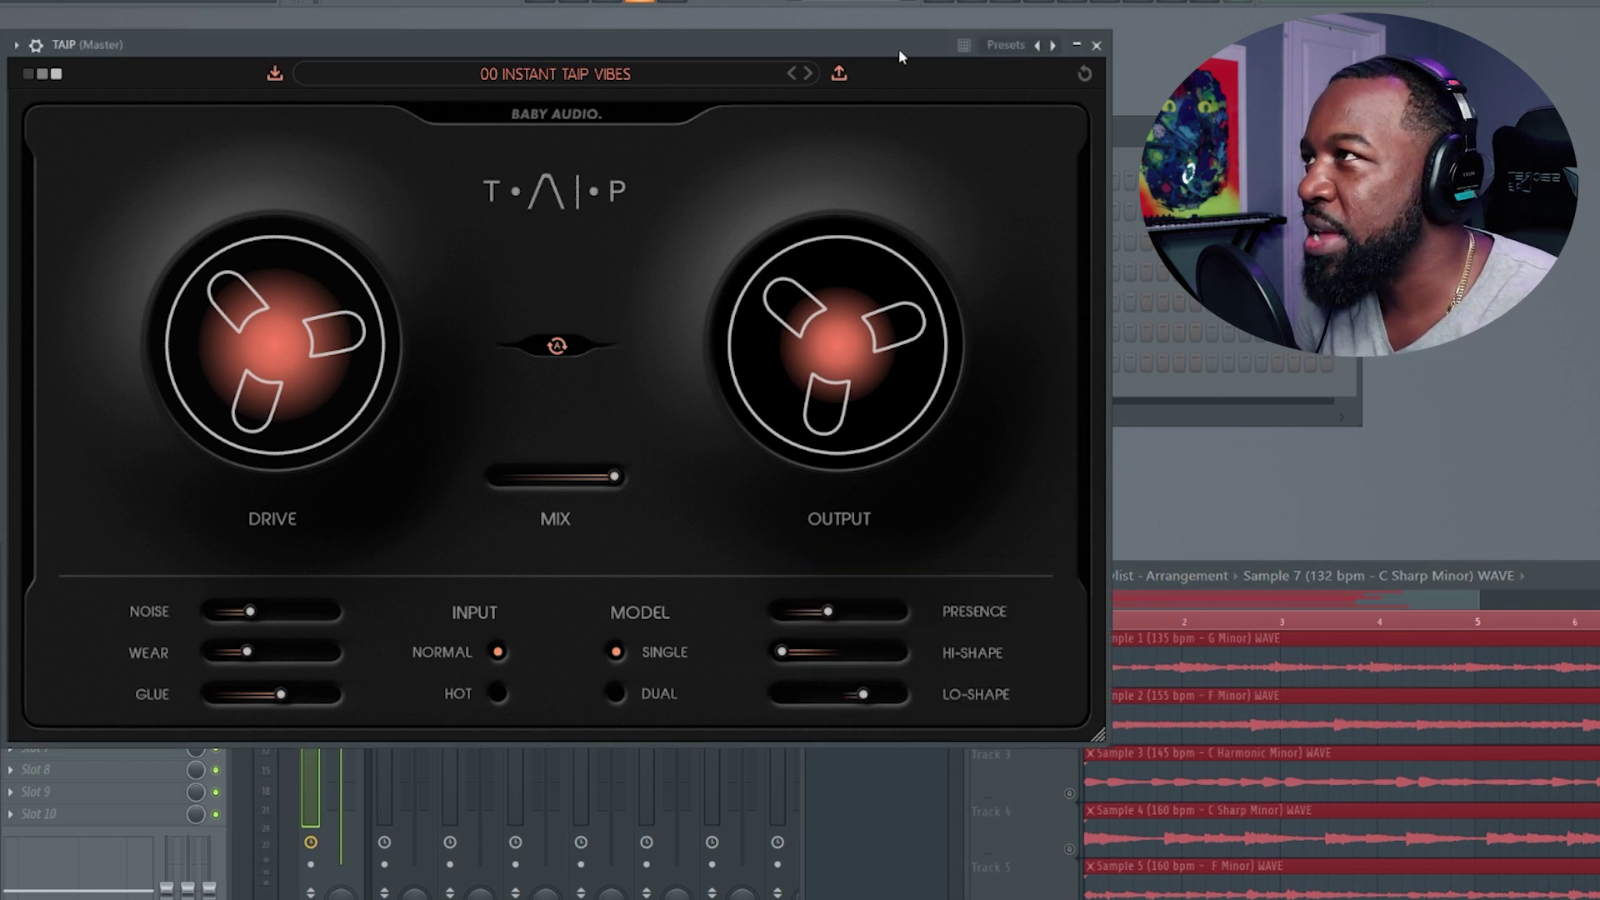
{"action": "left_click_drag", "start_coordinate": [899, 48], "coordinate": [911, 27]}
{"action": "mouse_move", "coordinate": [732, 206]}
{"action": "mouse_move", "coordinate": [253, 376]}
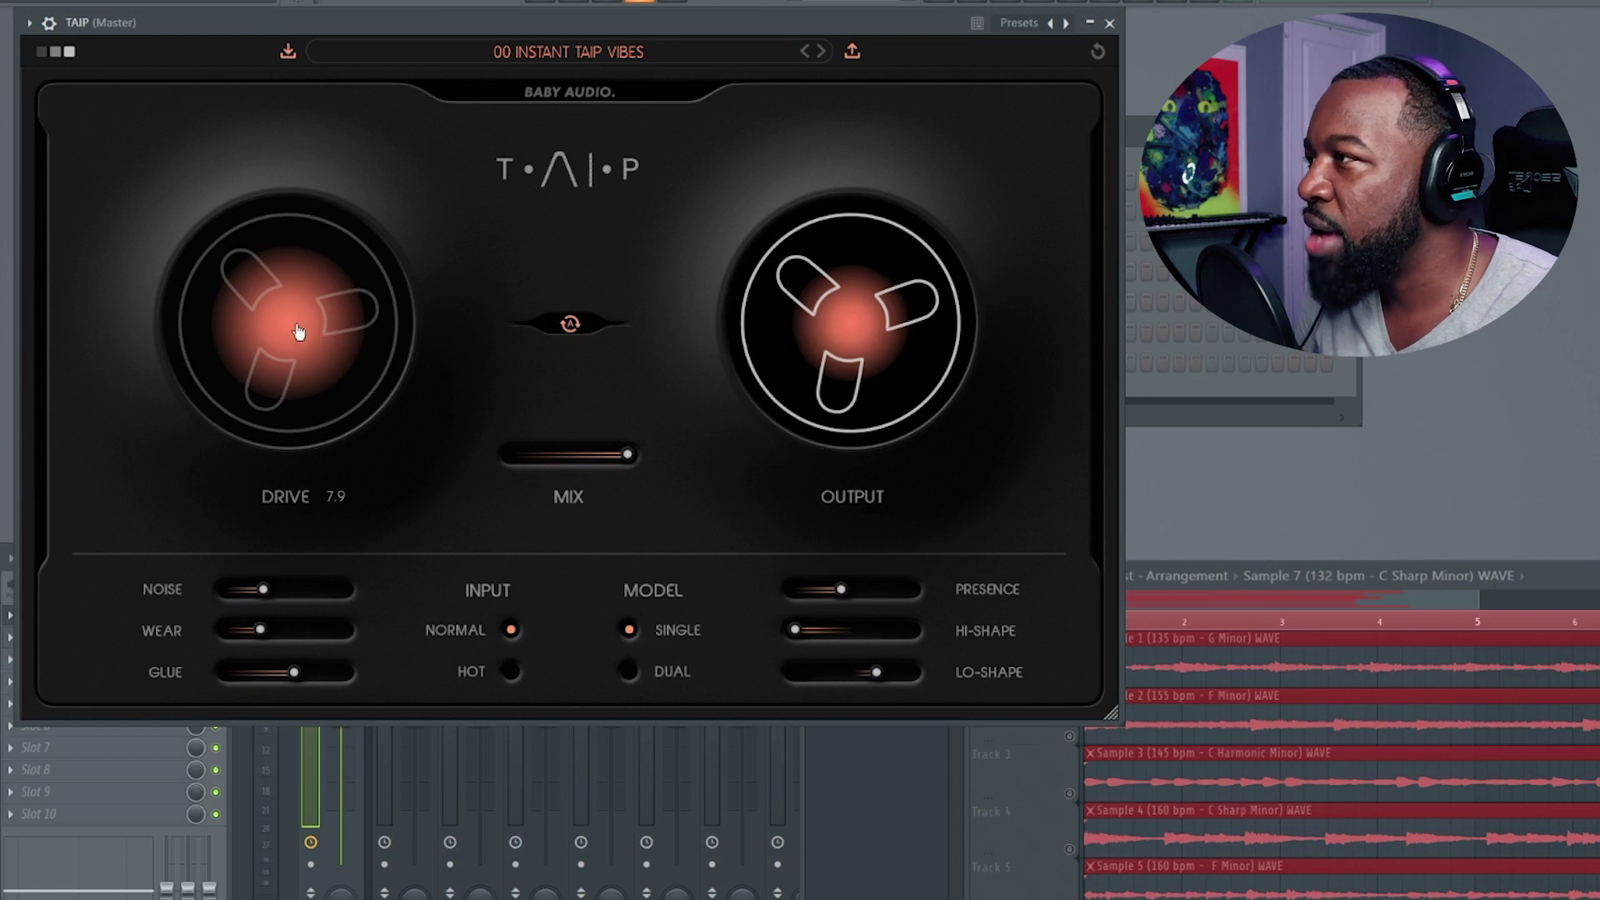
Try TAIP's Drive at 2.8 and at maximum during playback, and set it to 9.1.
{"action": "left_click_drag", "start_coordinate": [299, 323], "coordinate": [302, 381]}
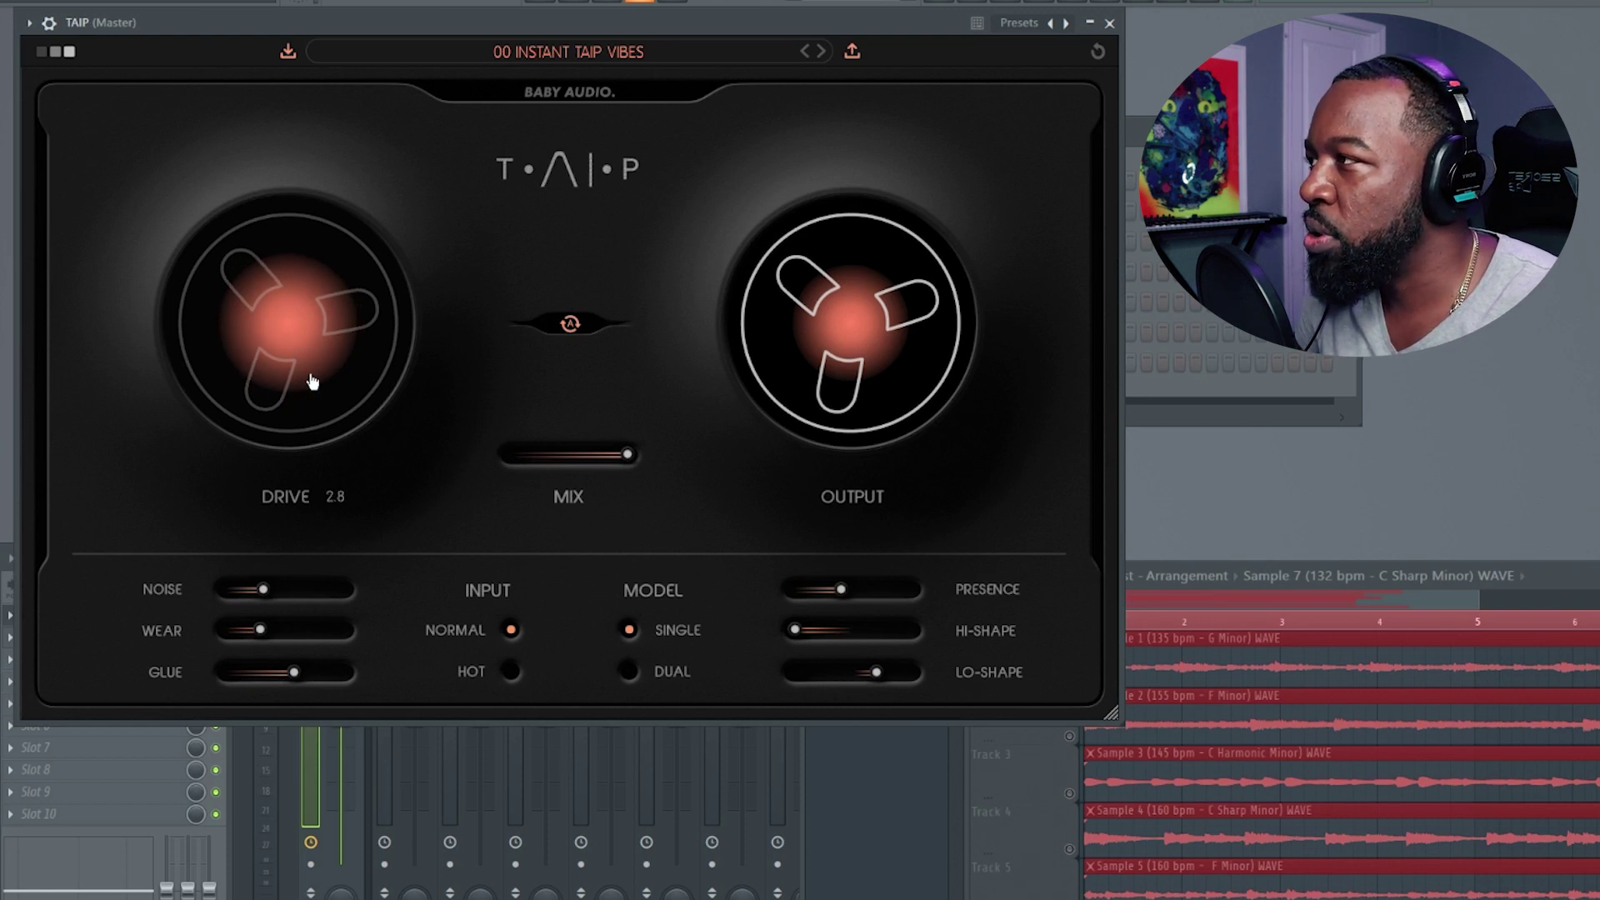
{"action": "mouse_move", "coordinate": [261, 328]}
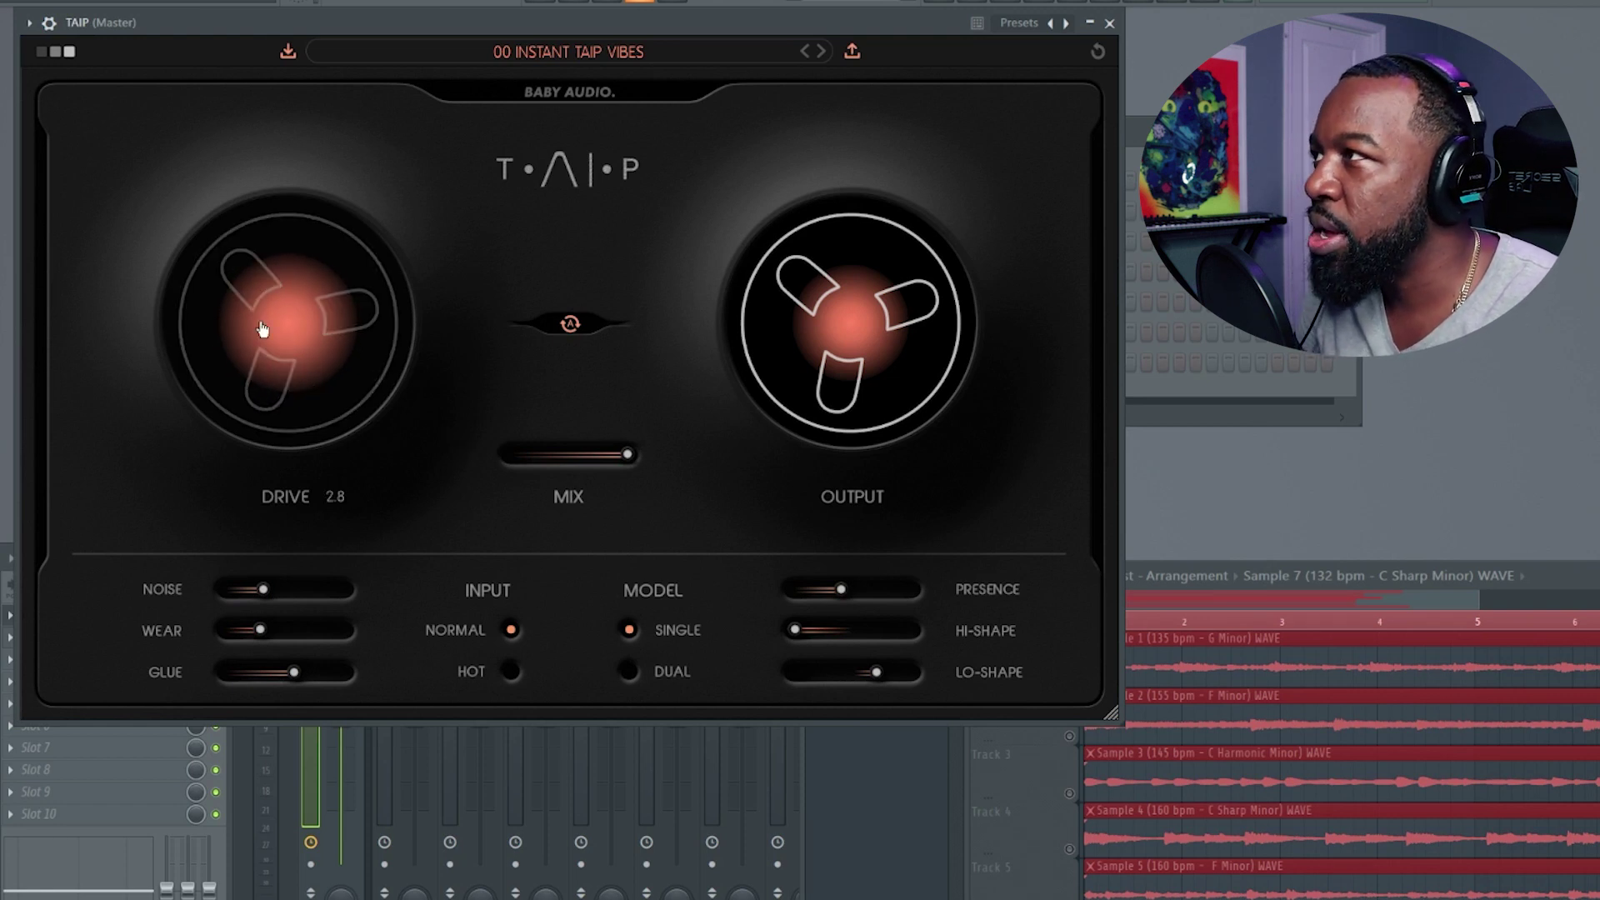
{"action": "left_click_drag", "start_coordinate": [274, 333], "coordinate": [272, 243]}
{"action": "left_click_drag", "start_coordinate": [284, 374], "coordinate": [279, 203]}
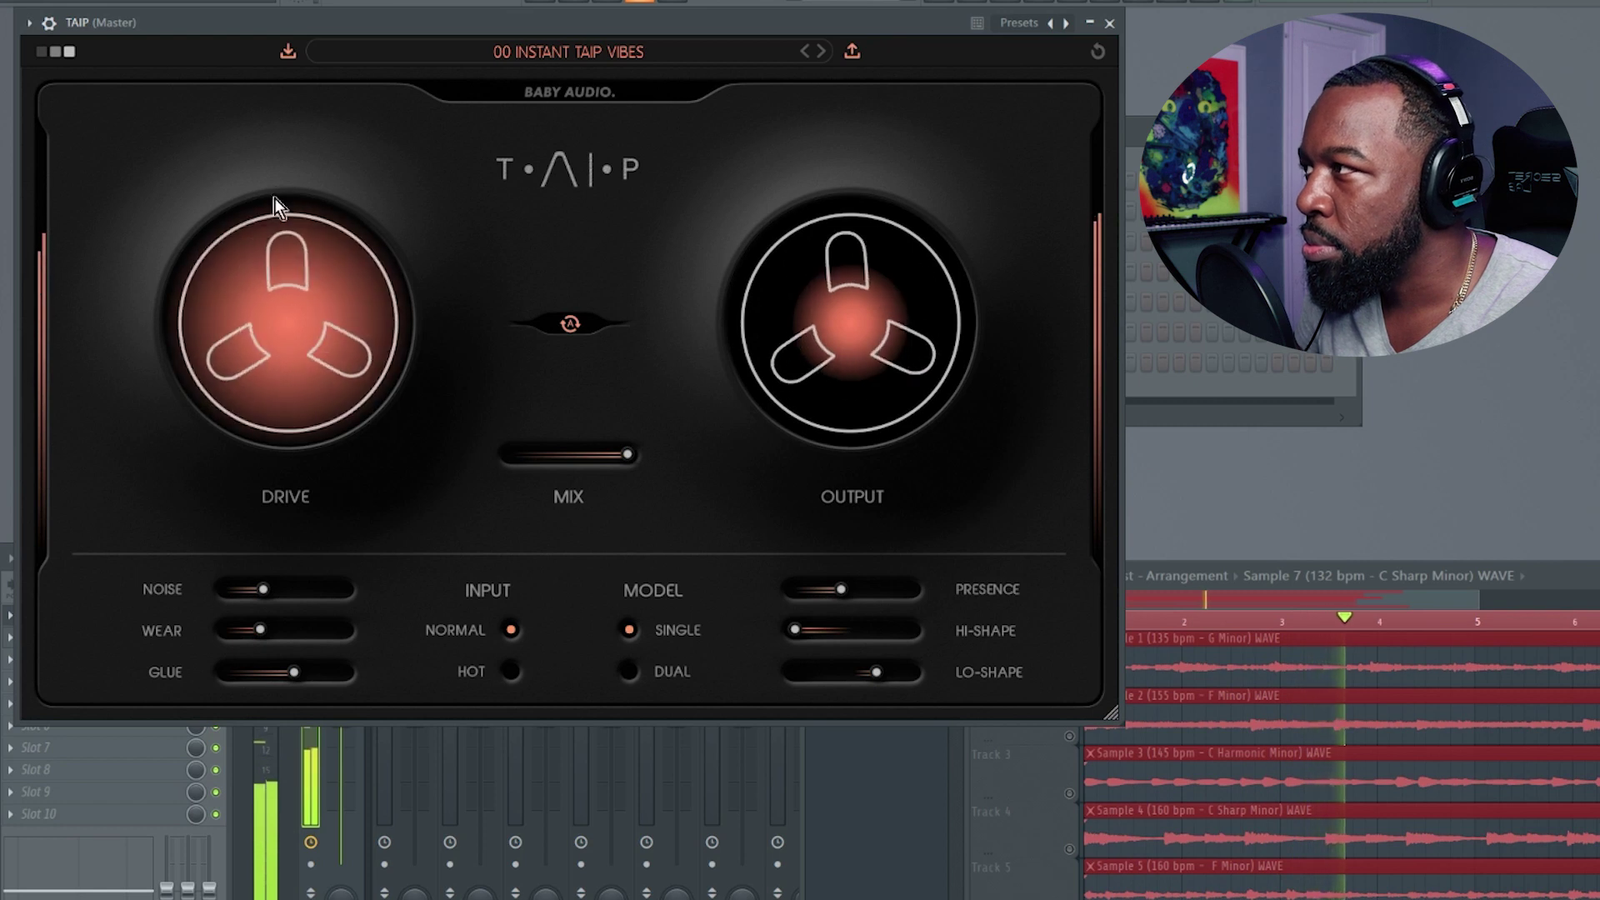
{"action": "mouse_move", "coordinate": [286, 332]}
{"action": "left_mouse_down"}
{"action": "mouse_move", "coordinate": [291, 265]}
{"action": "mouse_move", "coordinate": [311, 328]}
{"action": "mouse_move", "coordinate": [292, 418]}
{"action": "left_mouse_up"}
{"action": "left_click_drag", "start_coordinate": [281, 293], "coordinate": [264, 411]}
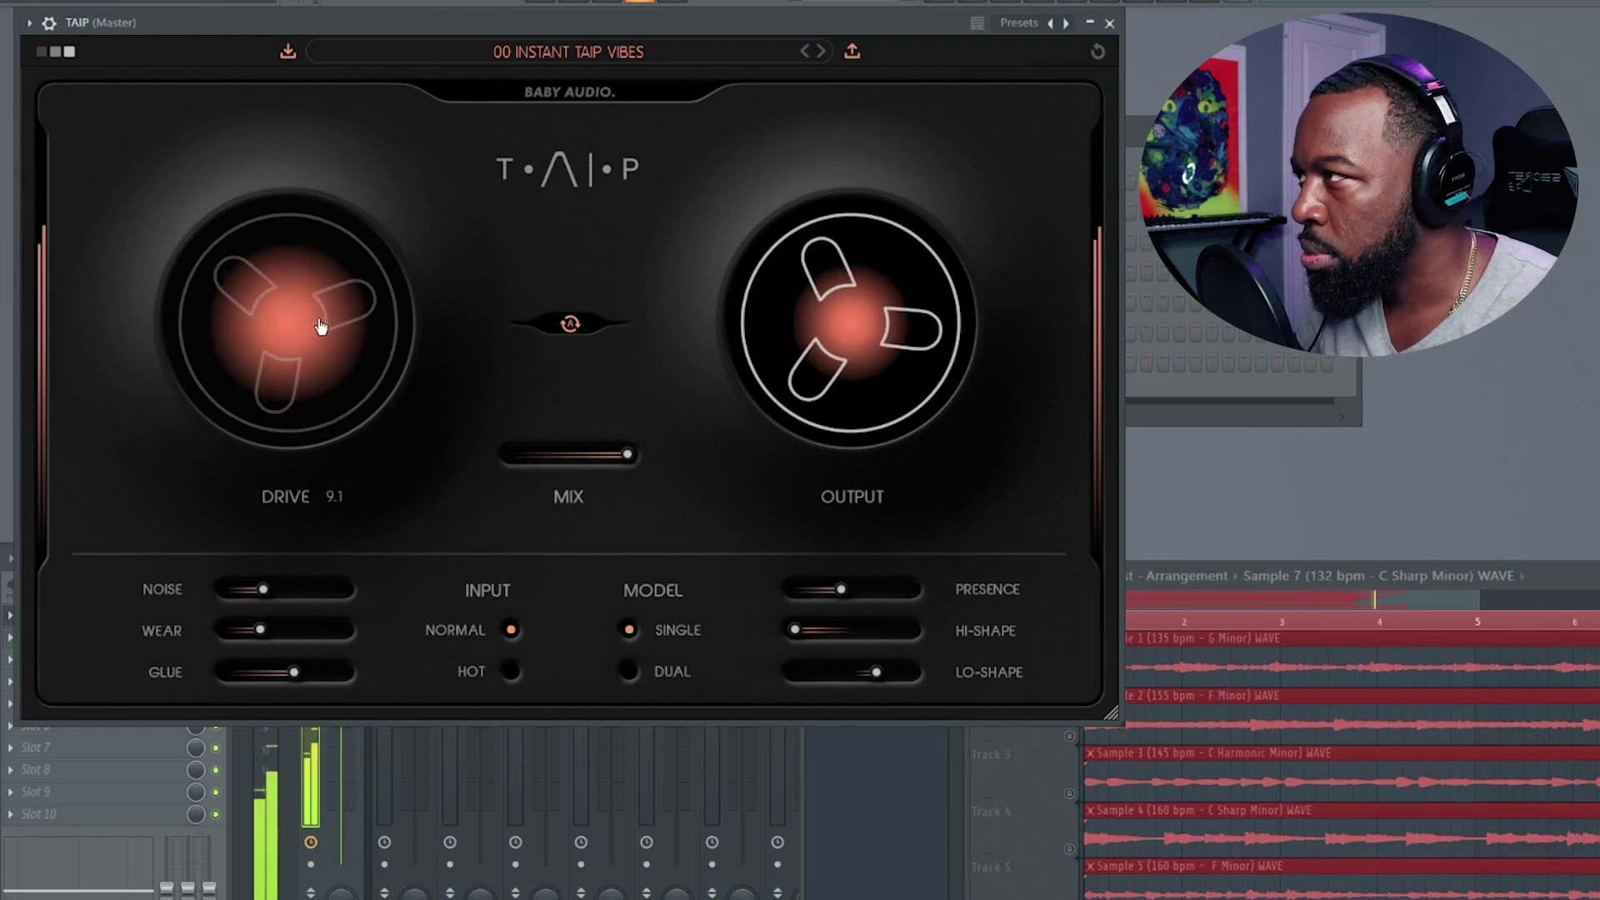
Set TAIP's Mix to 100 and adjust the Output level while the sample plays.
{"action": "mouse_move", "coordinate": [614, 455]}
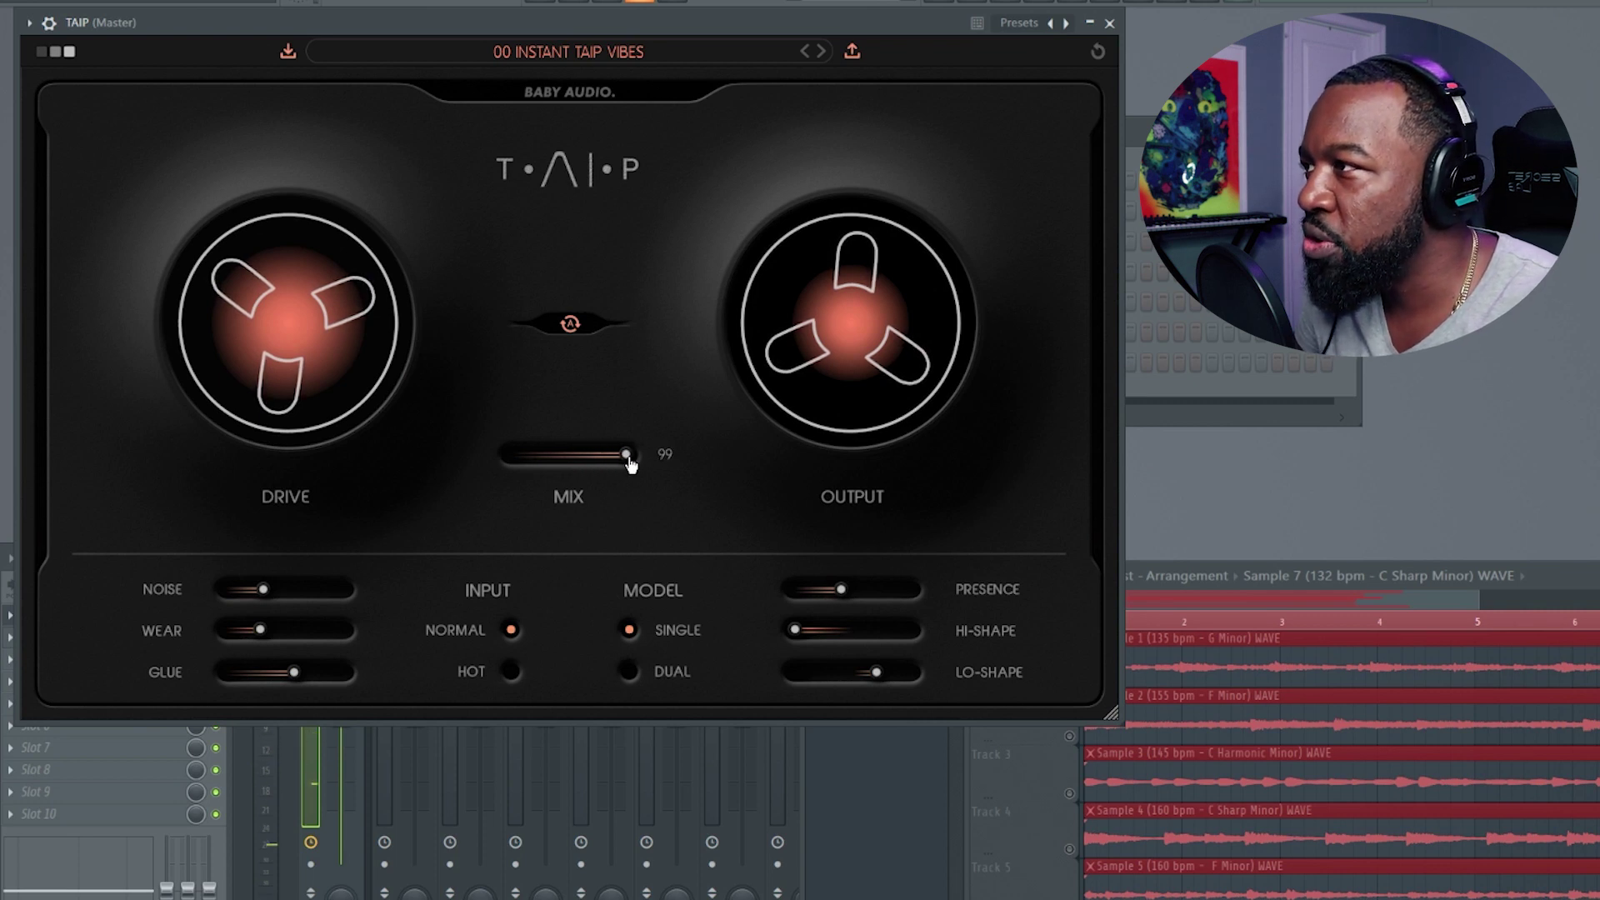
{"action": "key", "text": "space"}
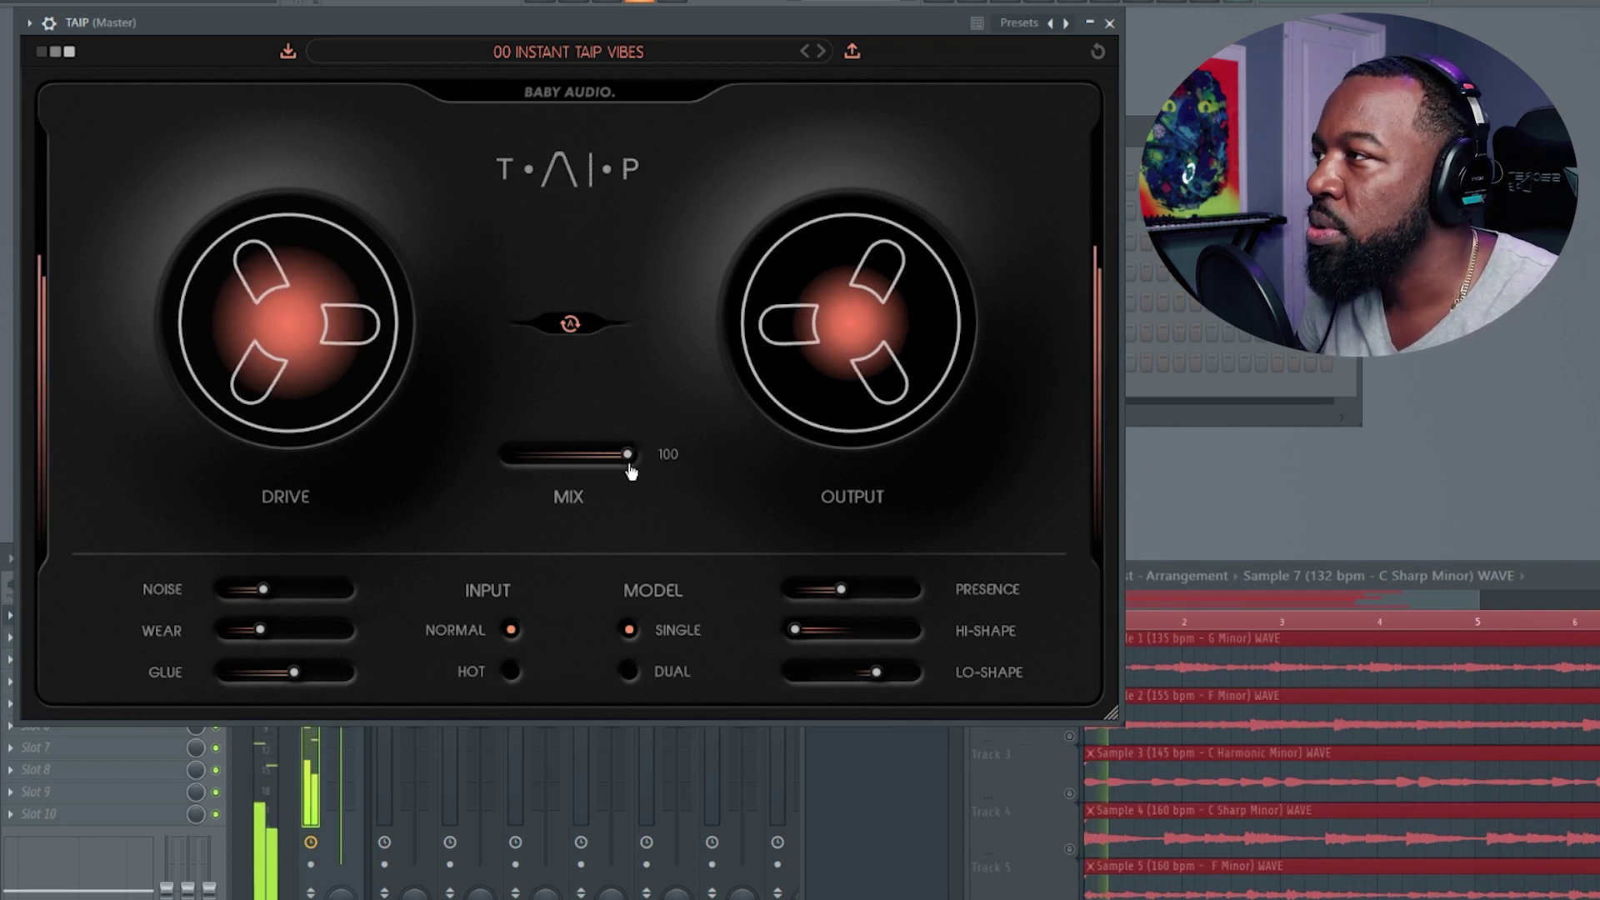
{"action": "mouse_move", "coordinate": [631, 456]}
{"action": "left_mouse_down"}
{"action": "mouse_move", "coordinate": [507, 455]}
{"action": "mouse_move", "coordinate": [631, 456]}
{"action": "left_mouse_up"}
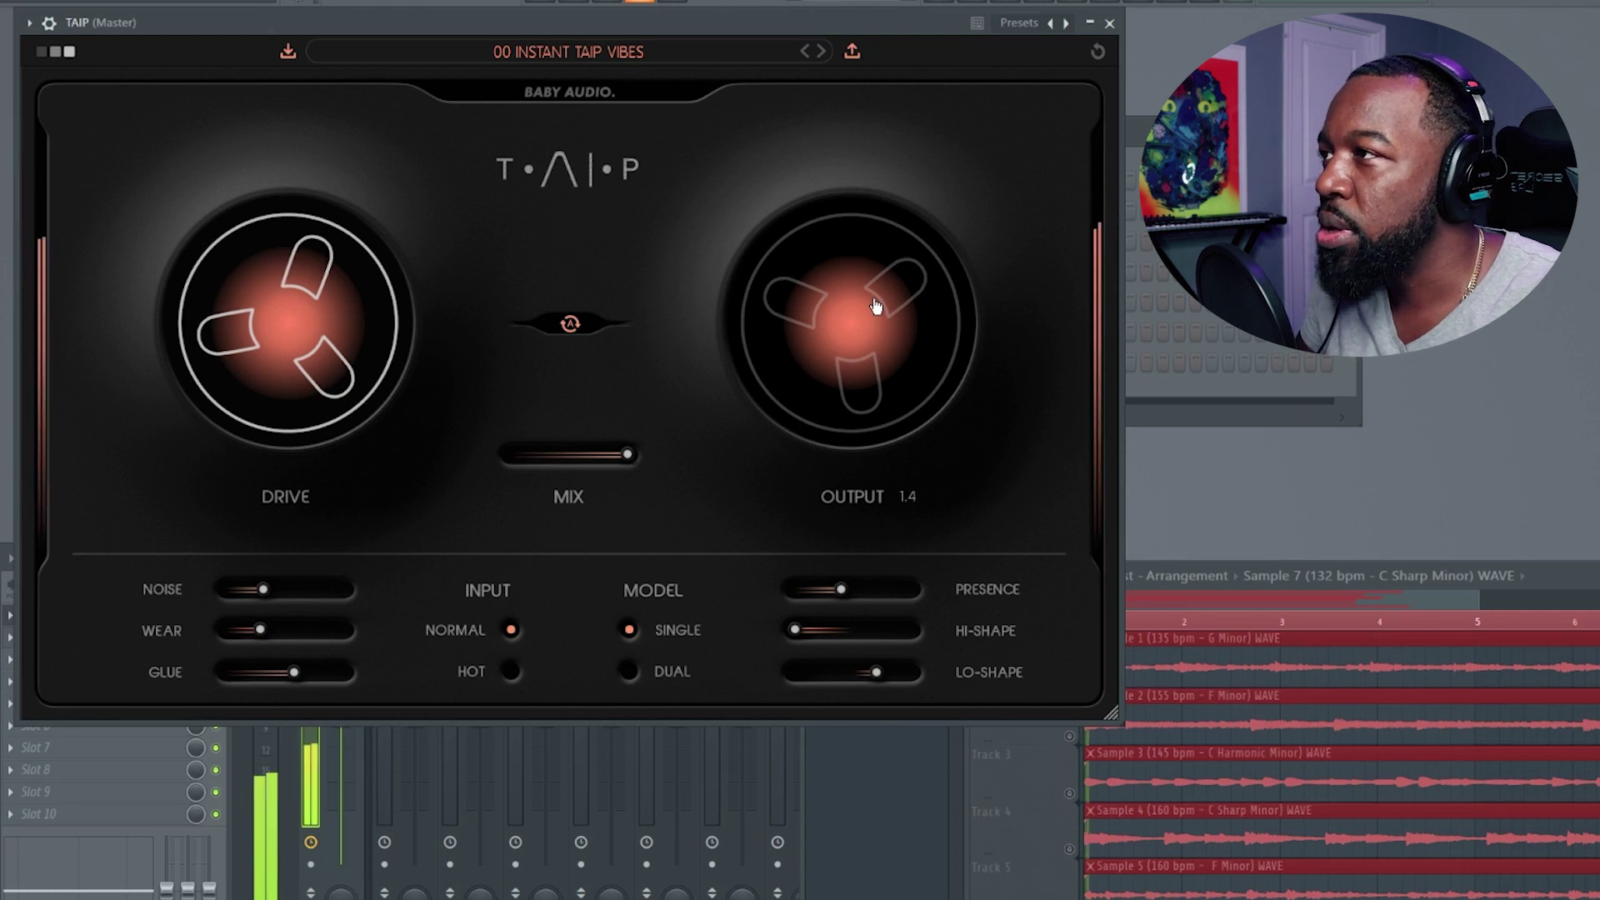
{"action": "left_click_drag", "start_coordinate": [871, 307], "coordinate": [907, 392]}
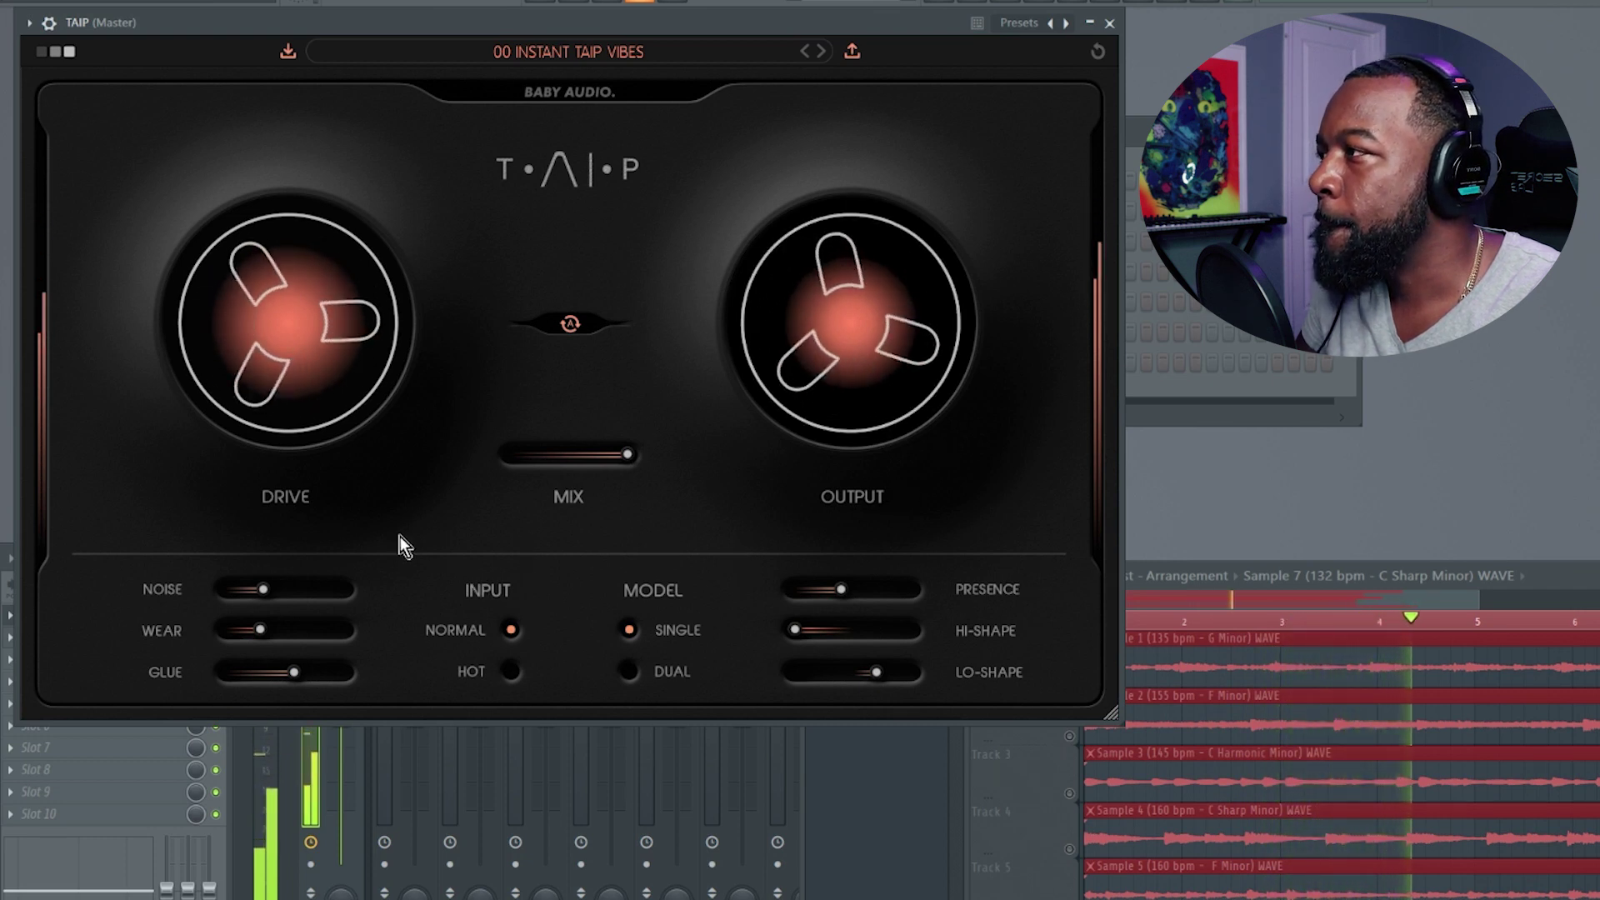
Lower Noise, raise Wear to about two thirds, and raise Glue to maximum.
{"action": "mouse_move", "coordinate": [257, 614]}
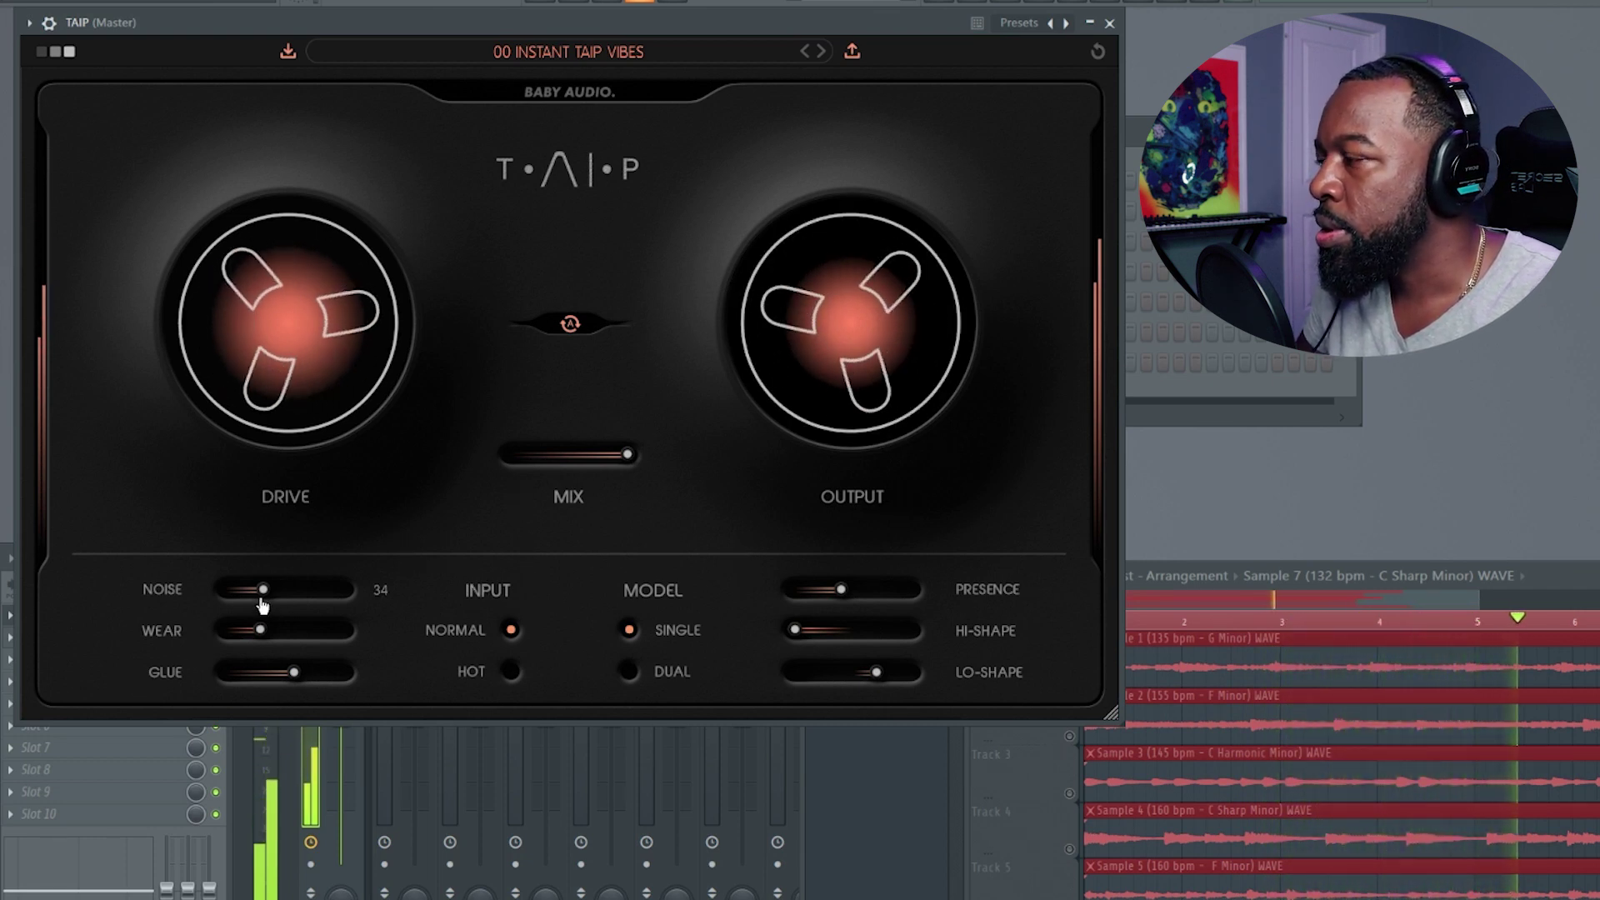
{"action": "left_click_drag", "start_coordinate": [268, 599], "coordinate": [453, 700]}
{"action": "left_click", "coordinate": [294, 671]}
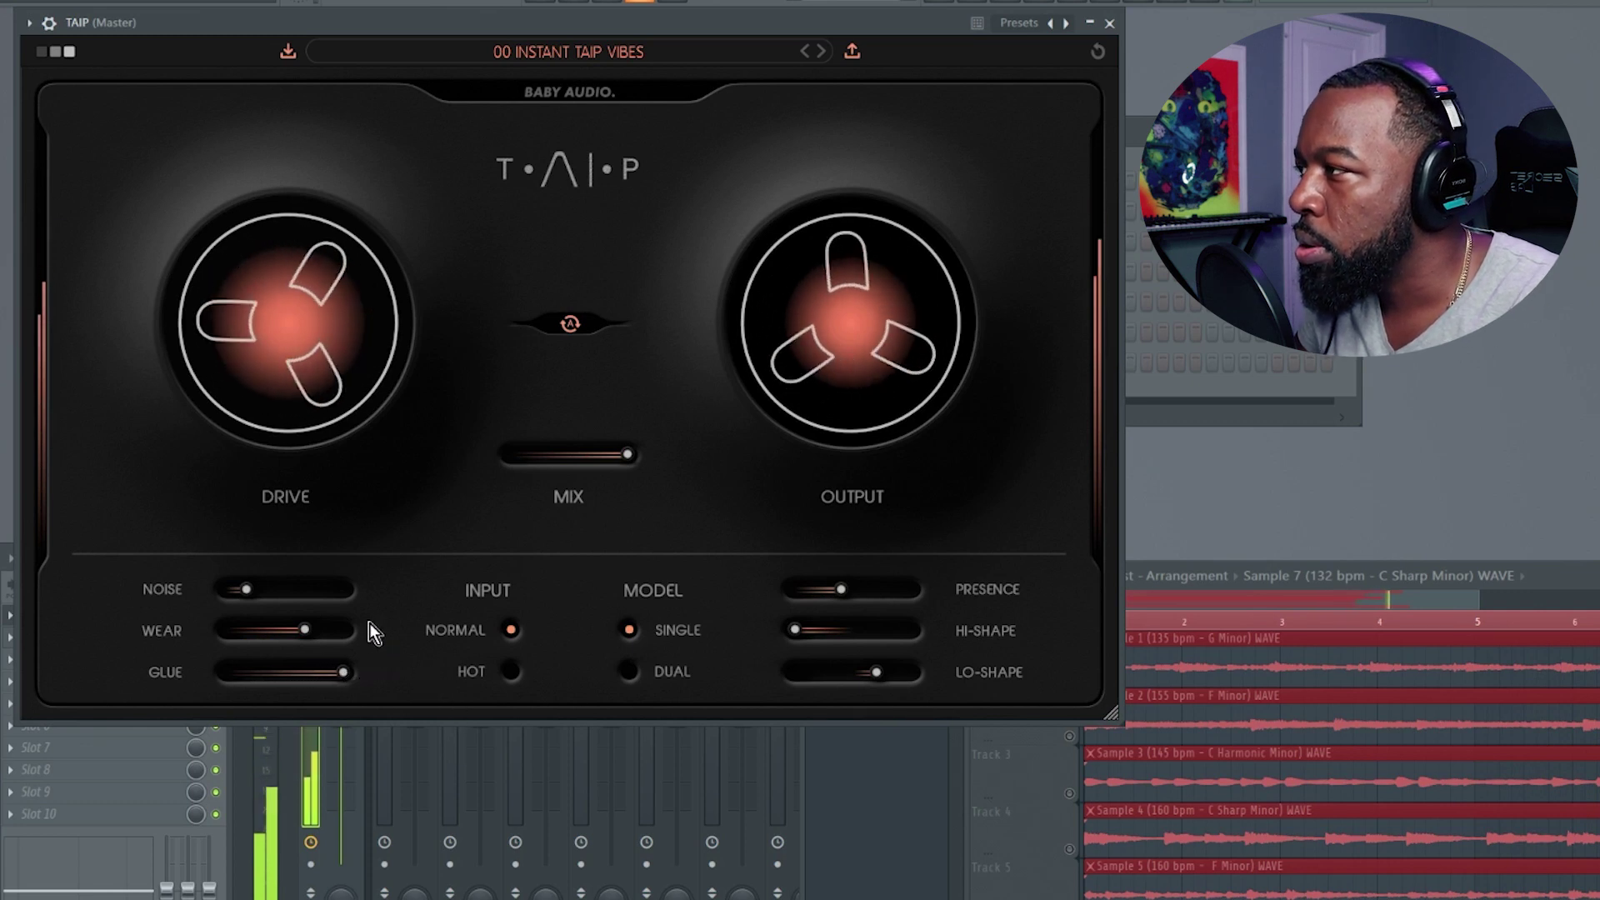
Switch TAIP's input to Hot and back to Normal to compare the two modes.
{"action": "left_click", "coordinate": [512, 672]}
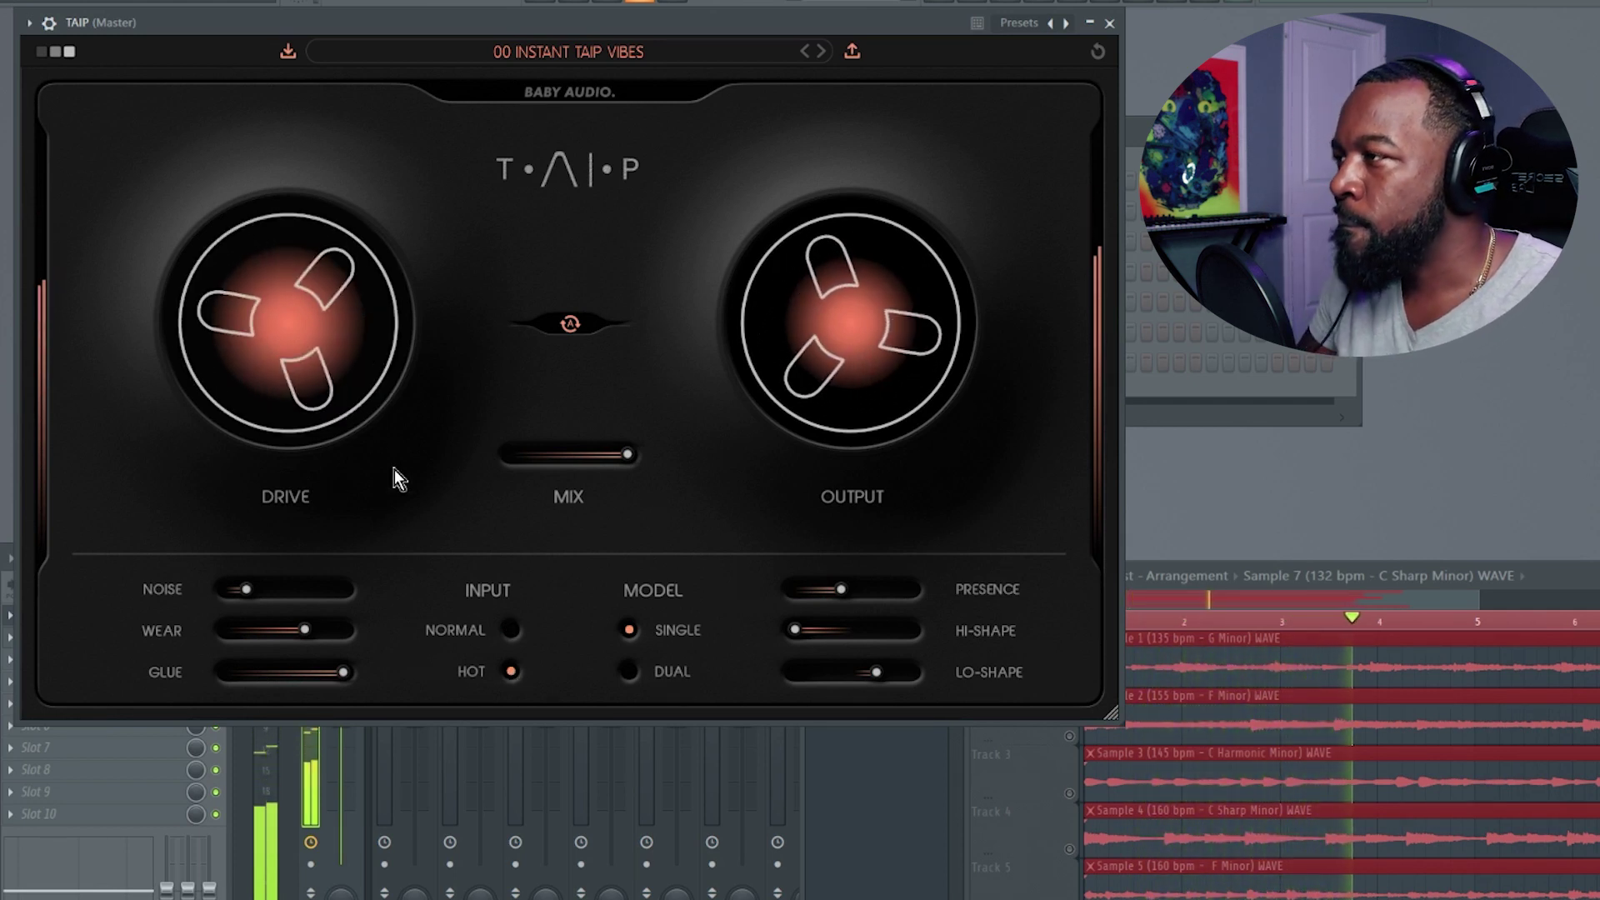
{"action": "left_click", "coordinate": [511, 631]}
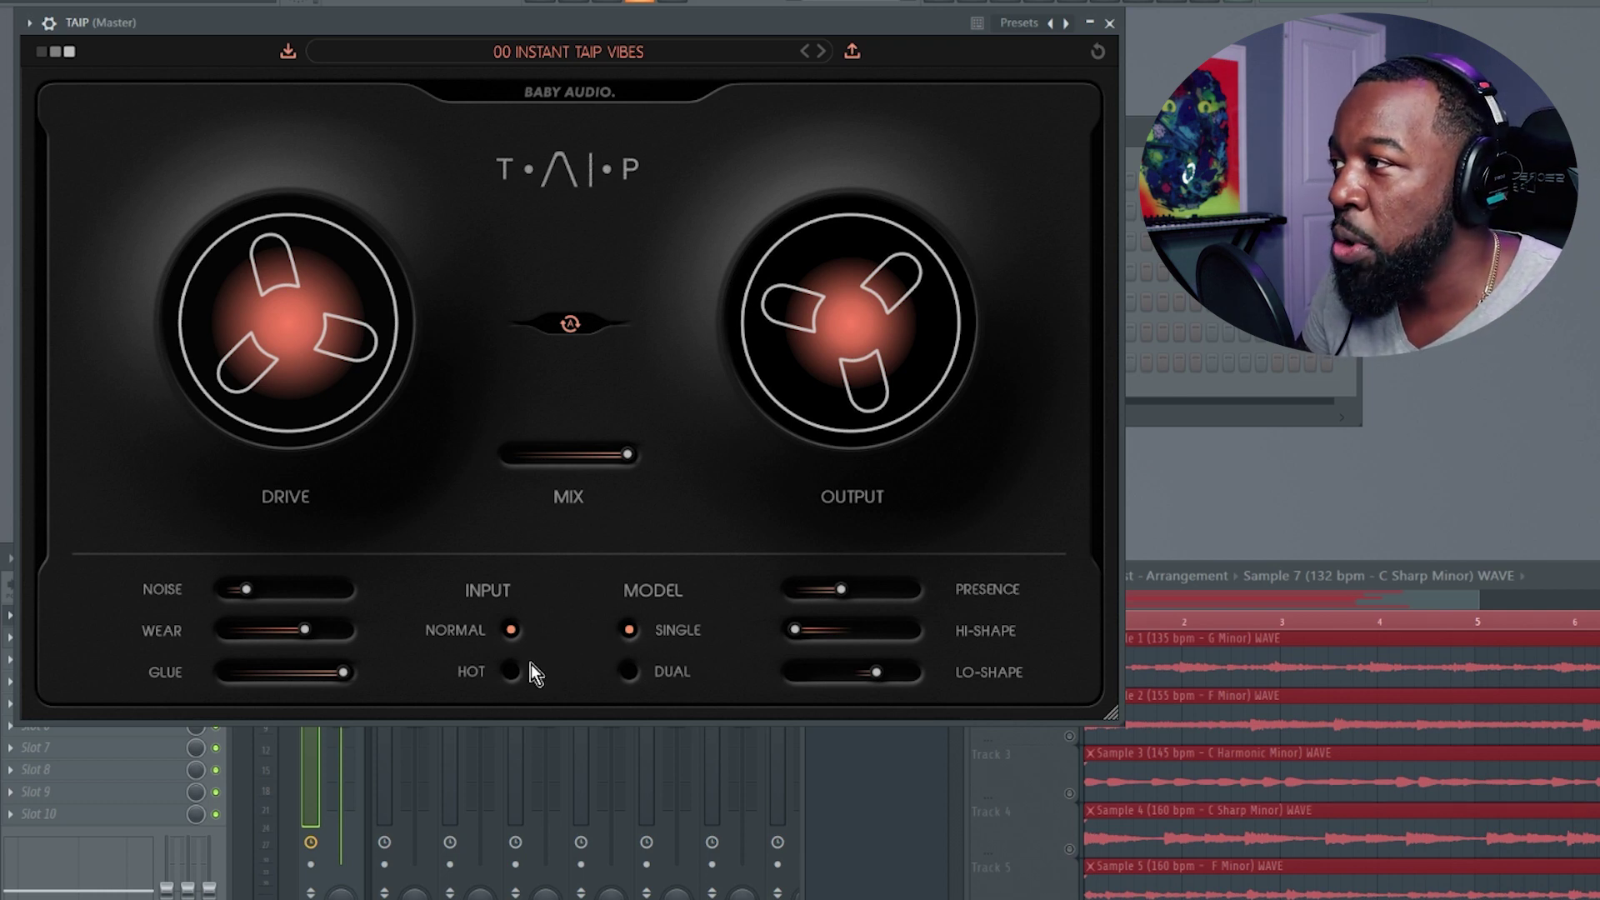
Alternate TAIP's tape model between Dual and Single during playback to compare them, ending on Single.
{"action": "key", "text": "space"}
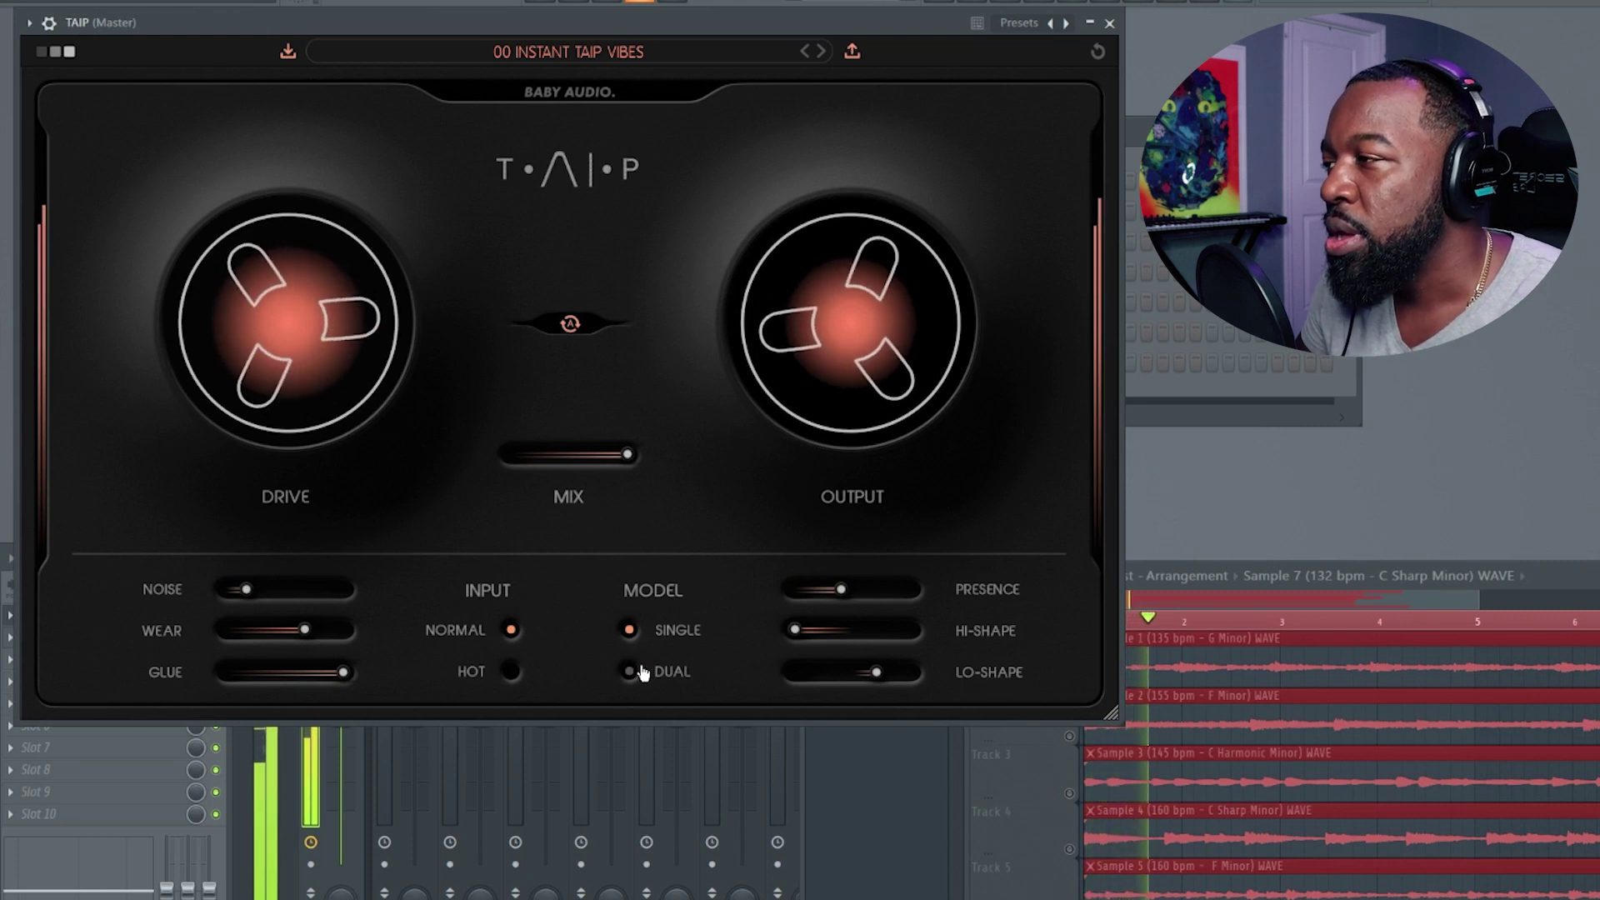
{"action": "left_click", "coordinate": [632, 671]}
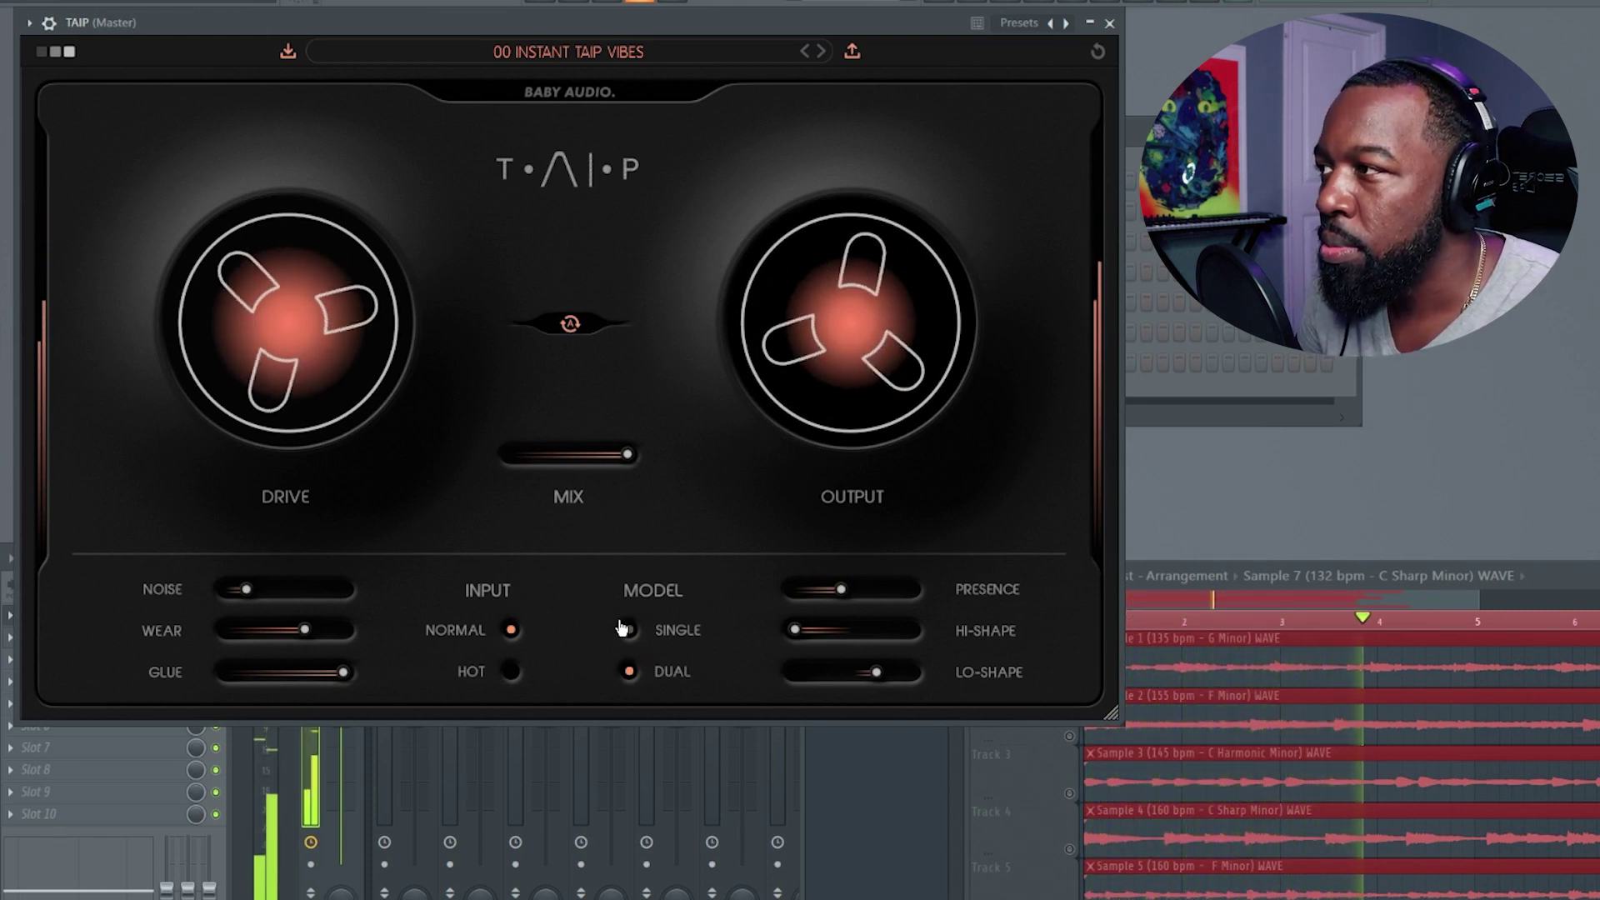
{"action": "left_click", "coordinate": [630, 630]}
{"action": "key", "text": "space"}
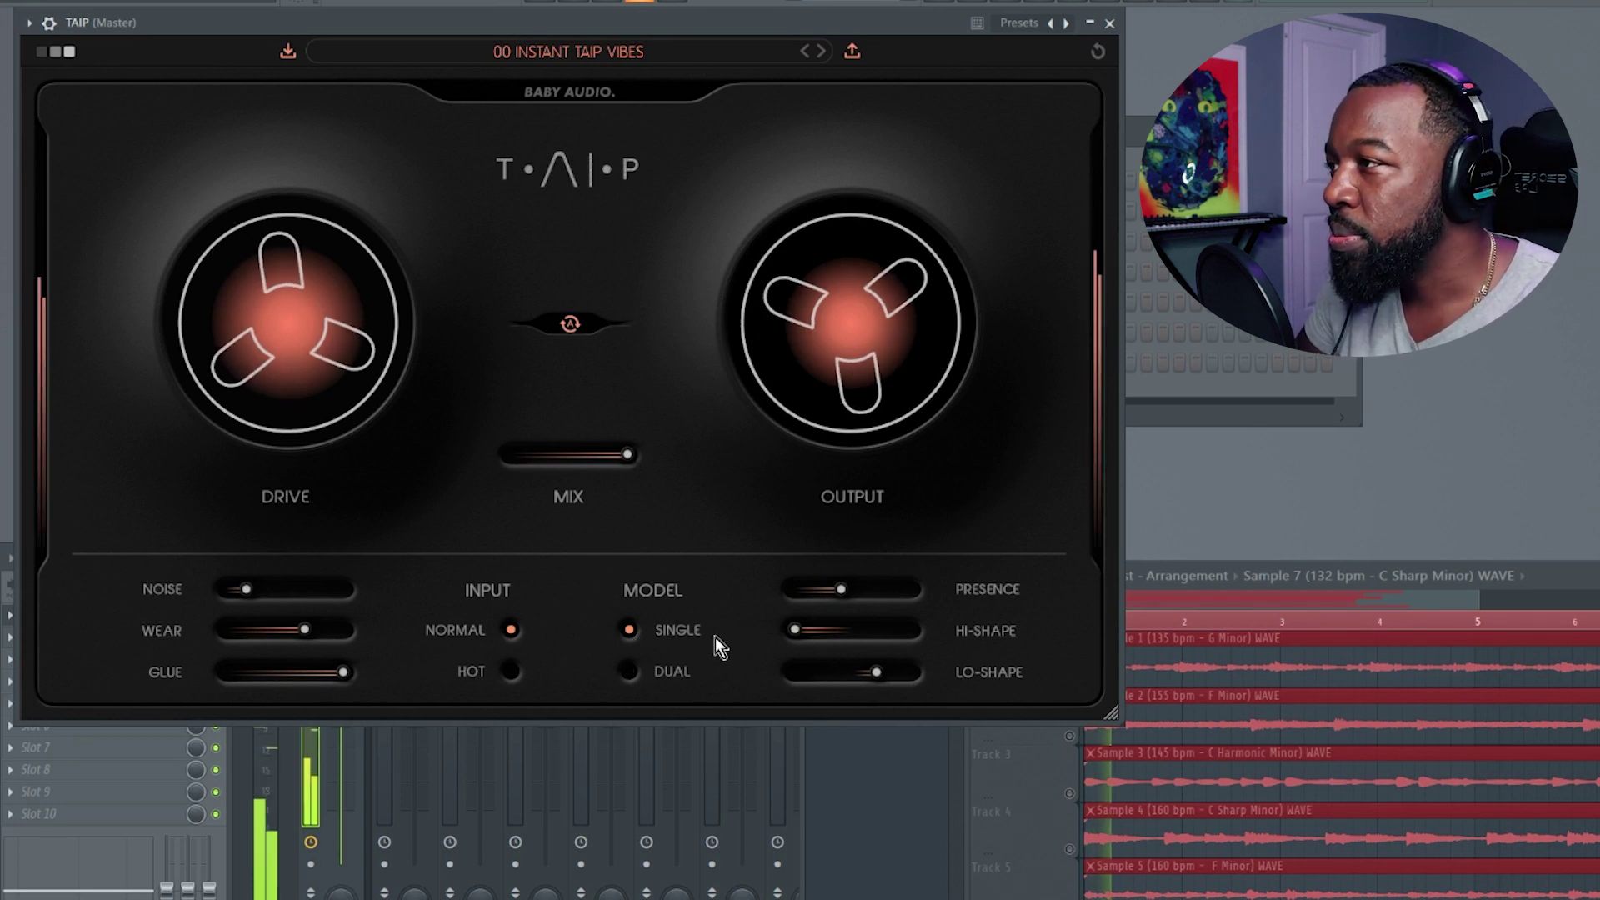
{"action": "left_click", "coordinate": [631, 673]}
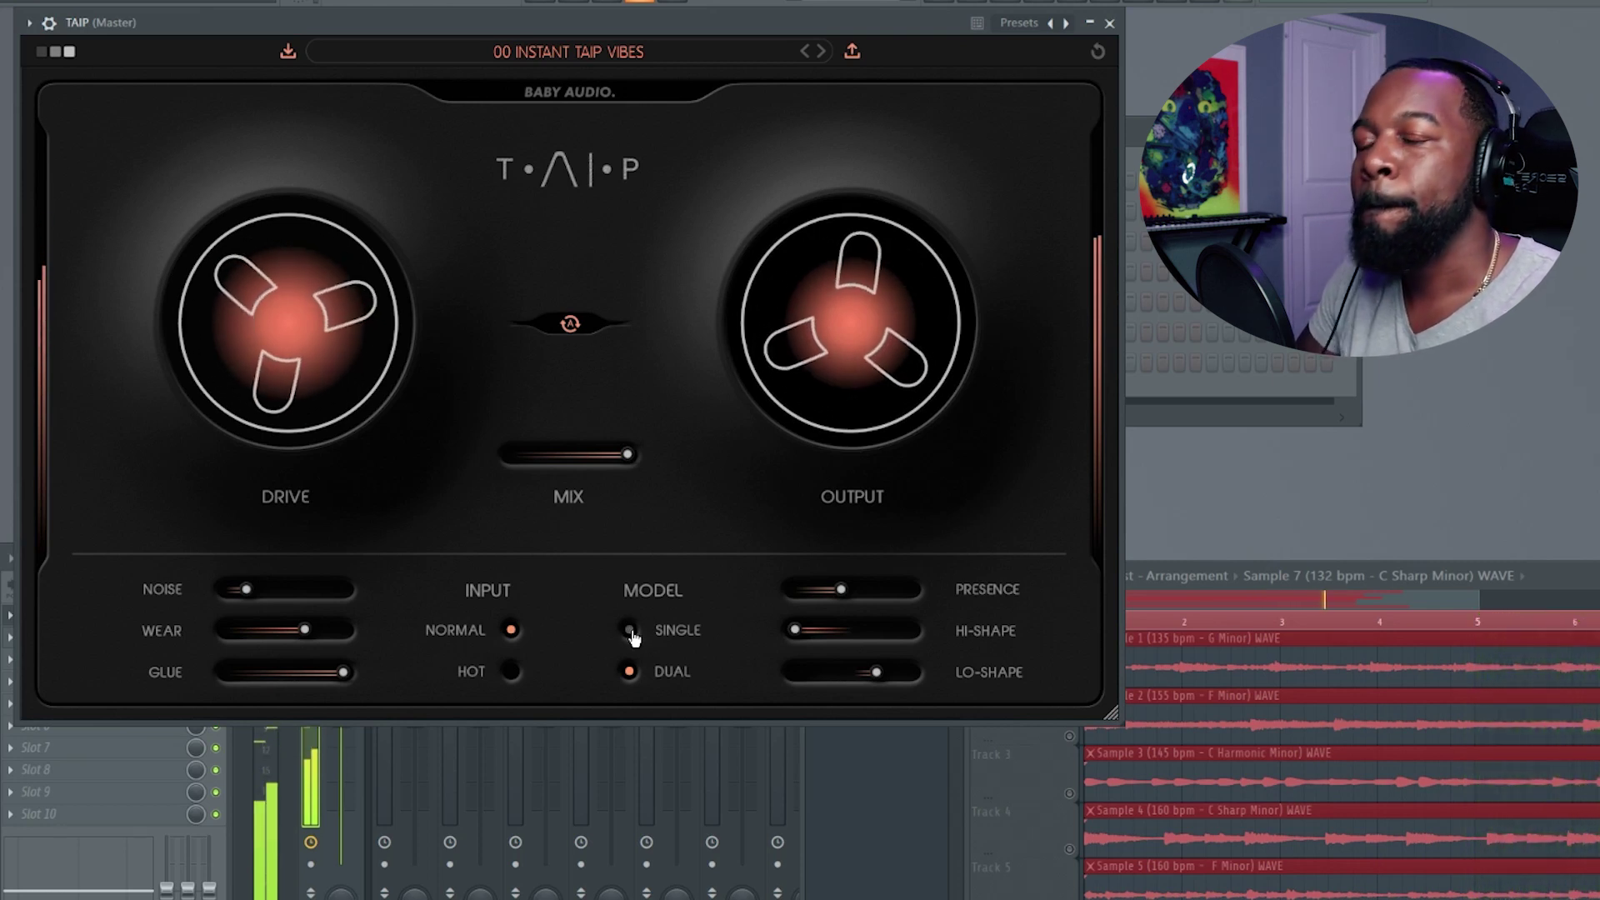
{"action": "left_click", "coordinate": [629, 630]}
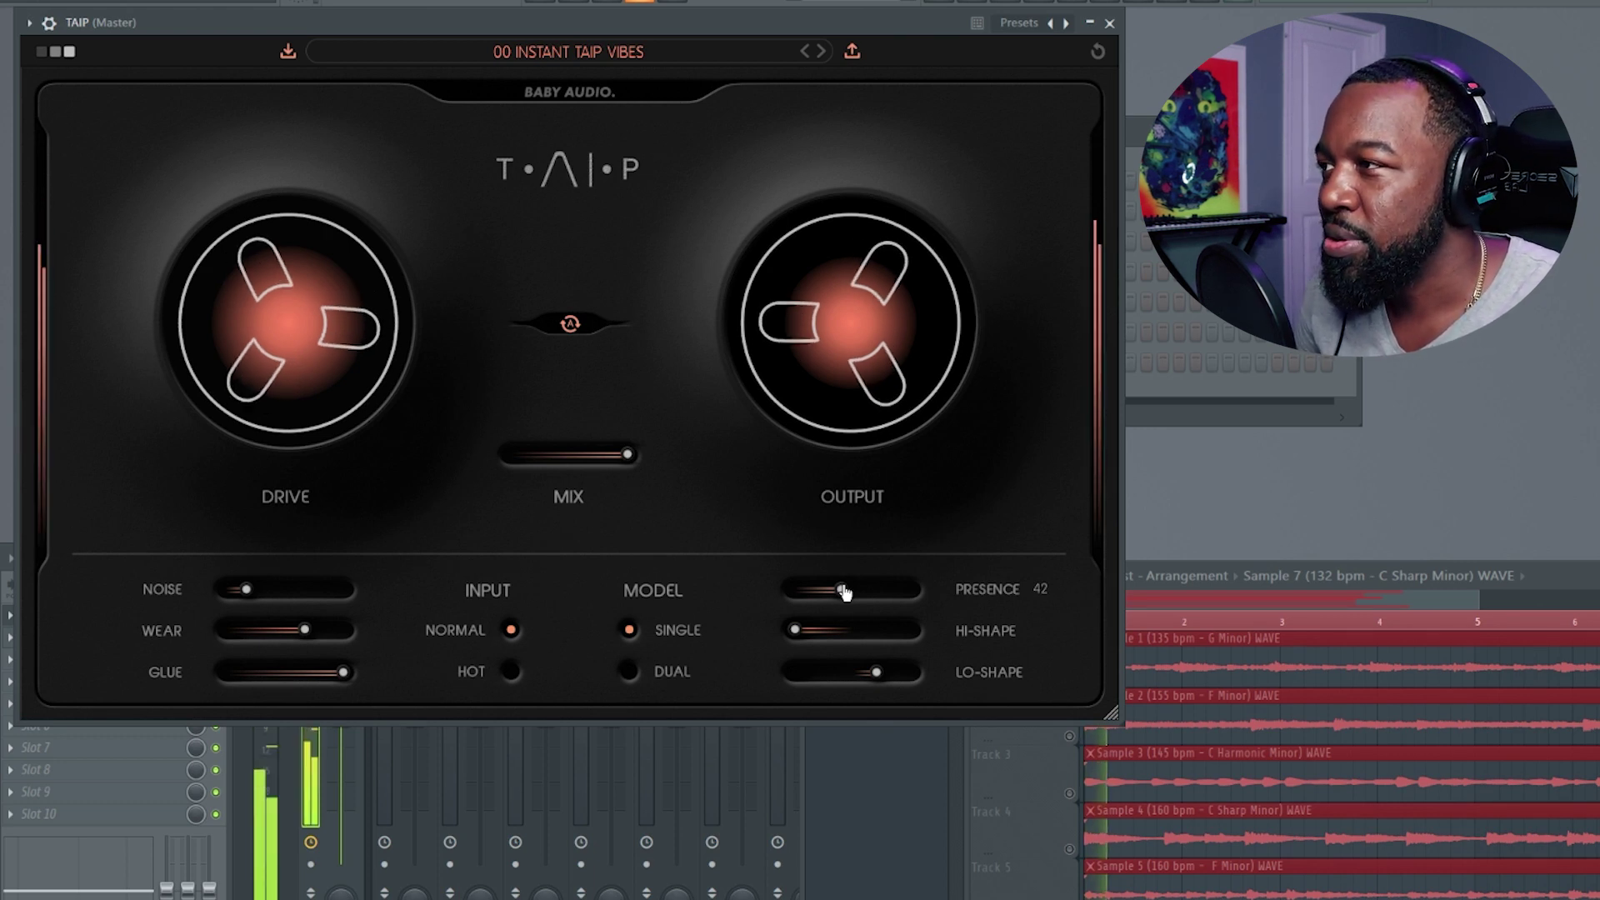
Raise Presence to maximum to hear its effect, and lower it to about a third.
{"action": "left_click_drag", "start_coordinate": [845, 591], "coordinate": [913, 589]}
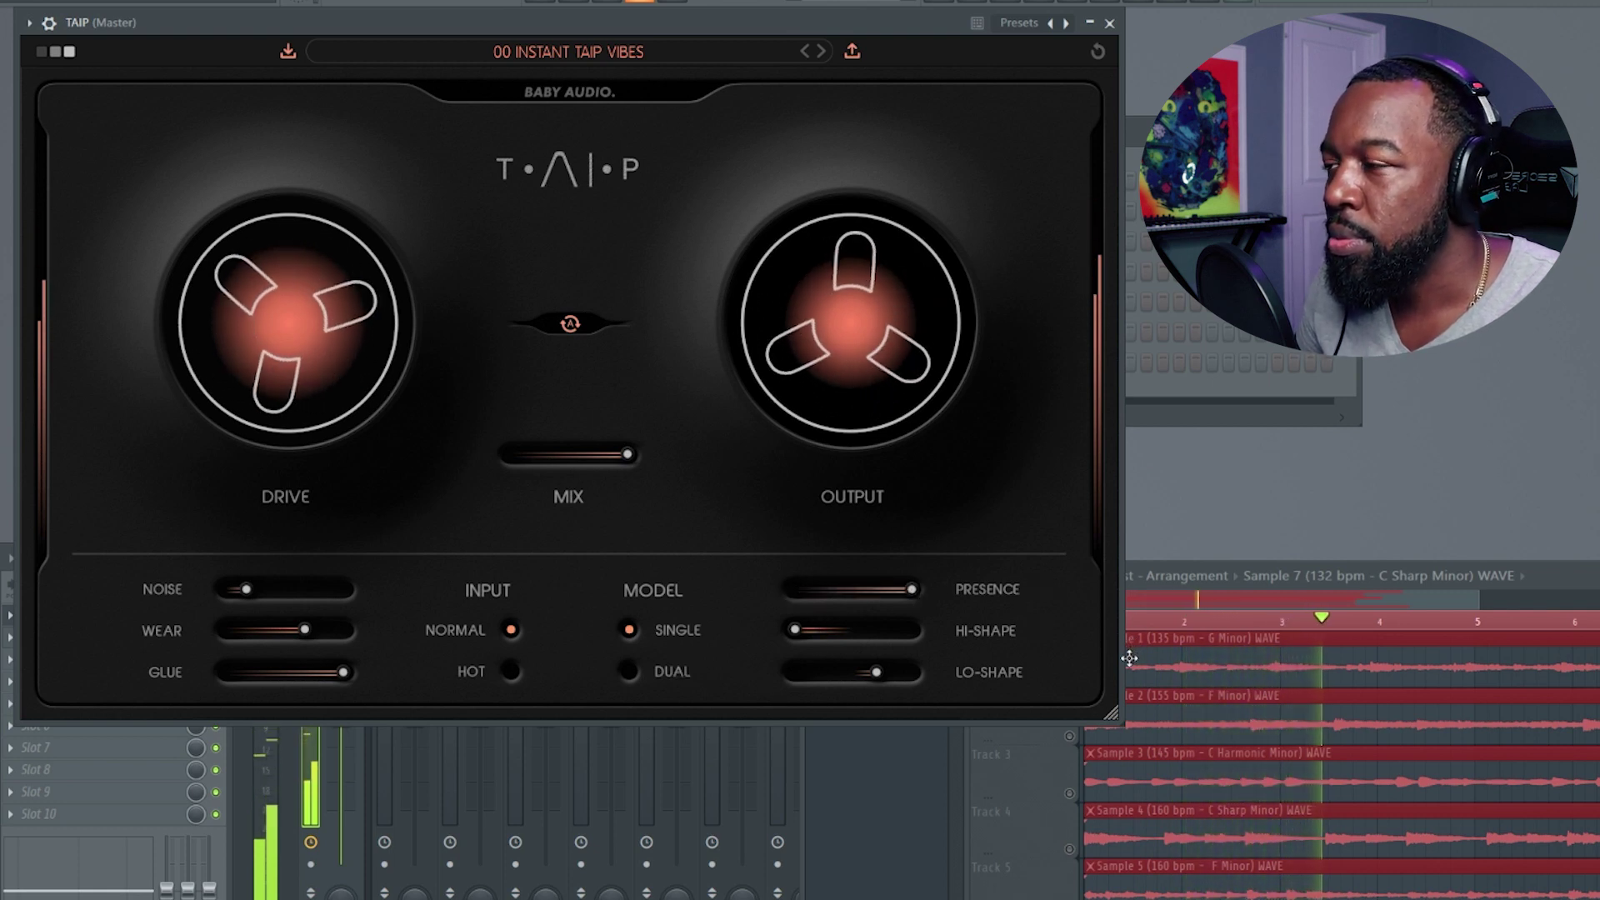
{"action": "mouse_move", "coordinate": [929, 614]}
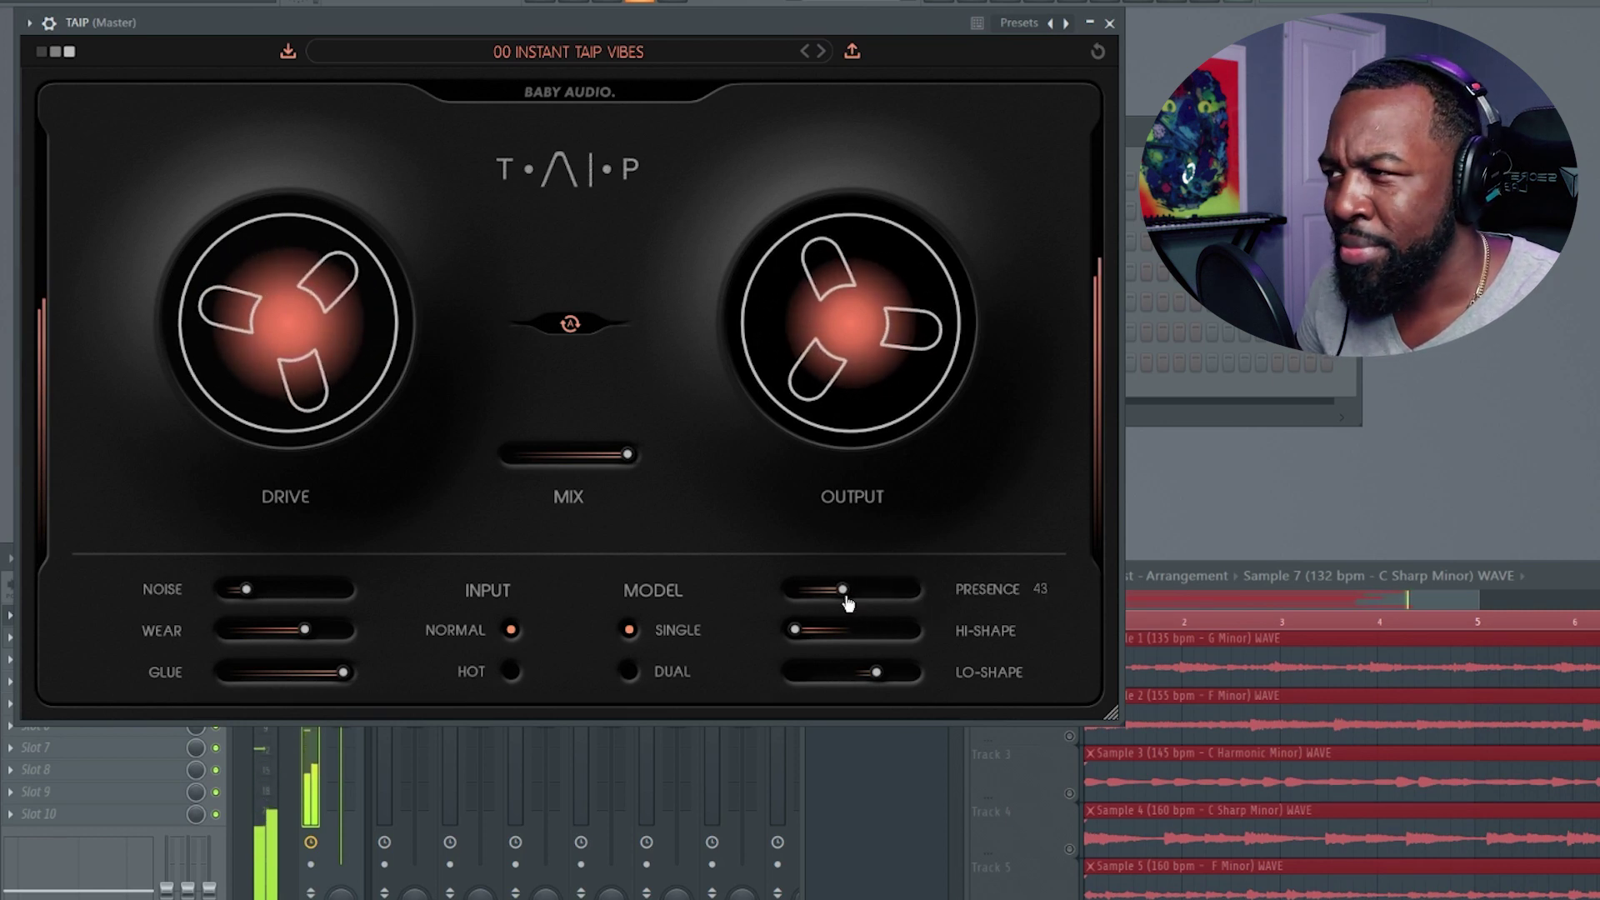
{"action": "left_click_drag", "start_coordinate": [847, 602], "coordinate": [823, 599]}
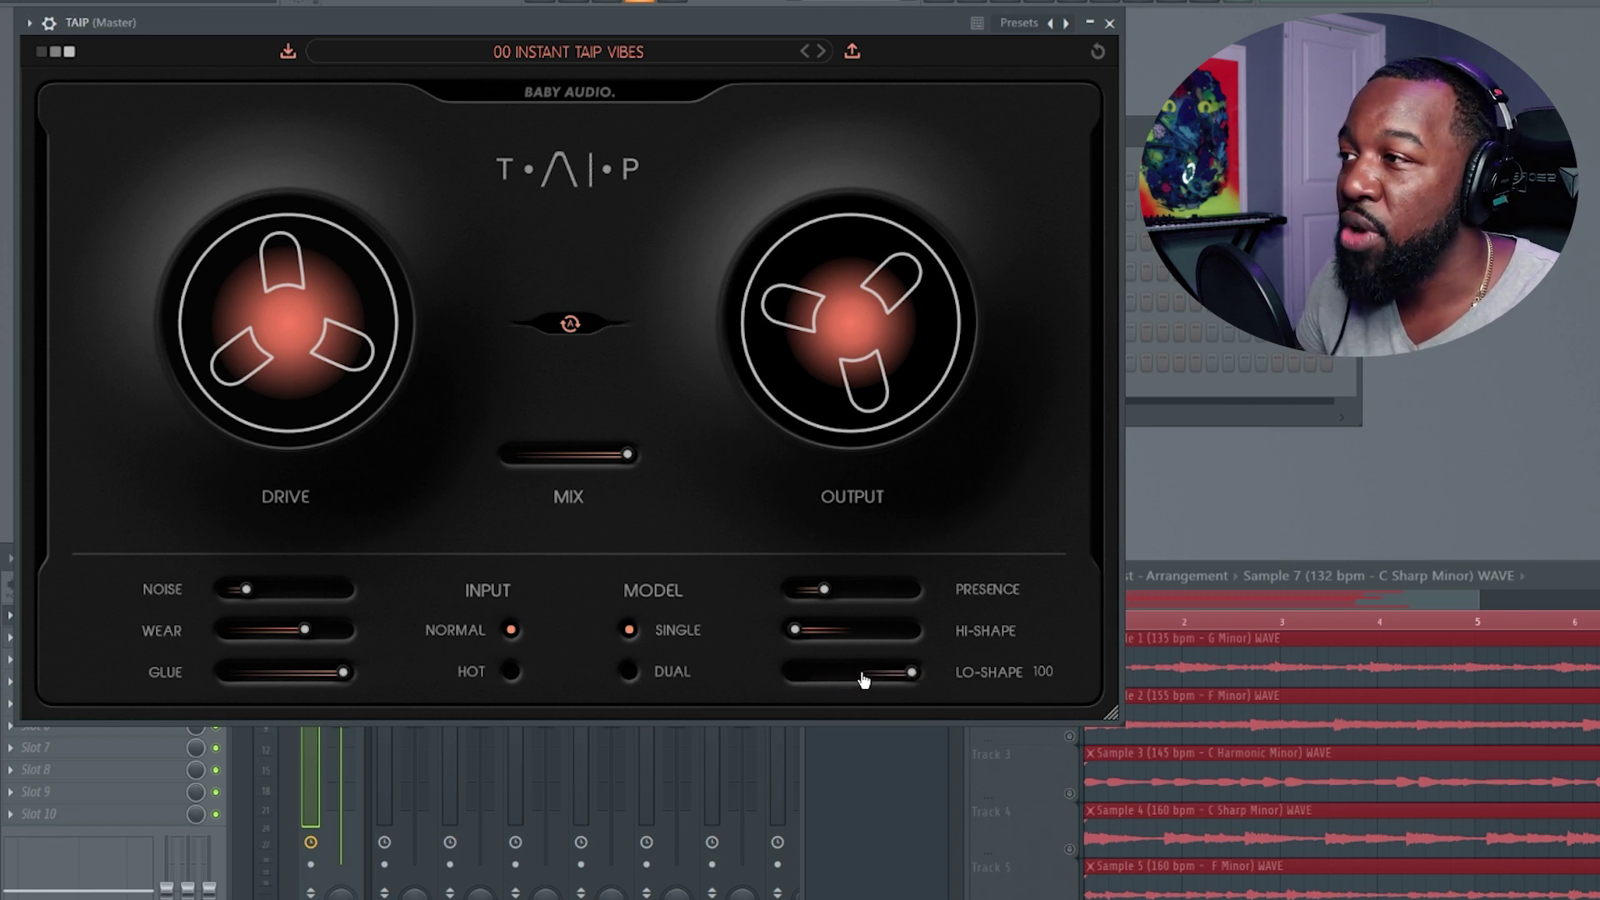
Set Lo-Shape to -100 and Hi-Shape to 100.
{"action": "left_click_drag", "start_coordinate": [892, 666], "coordinate": [613, 715]}
{"action": "left_click_drag", "start_coordinate": [794, 630], "coordinate": [1097, 648]}
{"action": "mouse_move", "coordinate": [913, 638]}
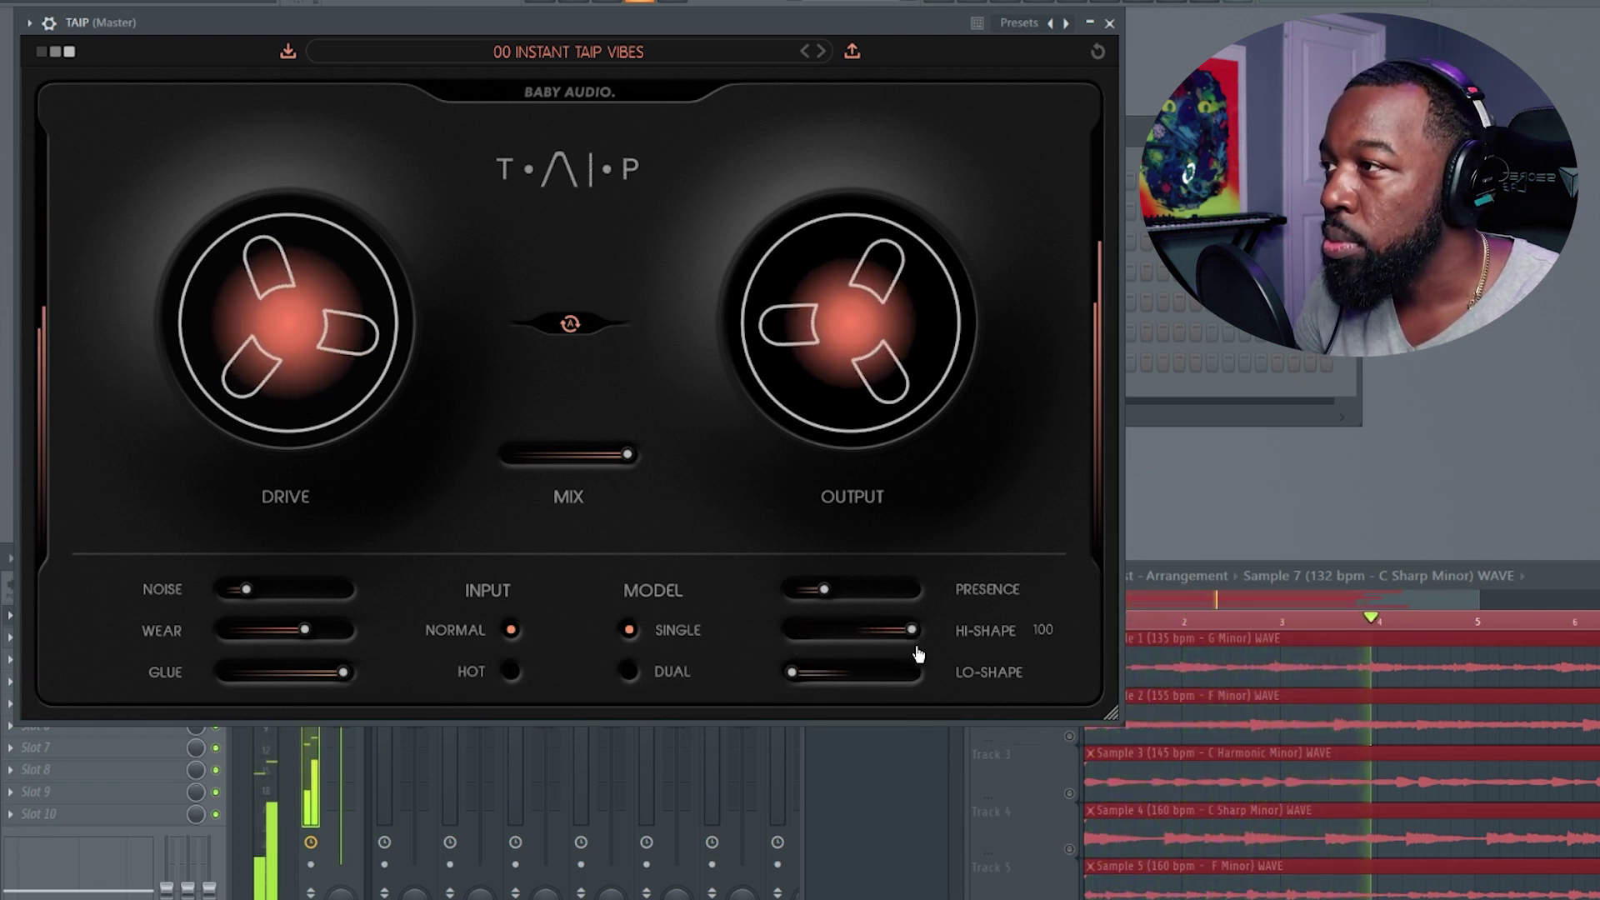
Set Hi-Shape to -100 and raise Lo-Shape to 100 during playback.
{"action": "left_click_drag", "start_coordinate": [914, 637], "coordinate": [422, 668]}
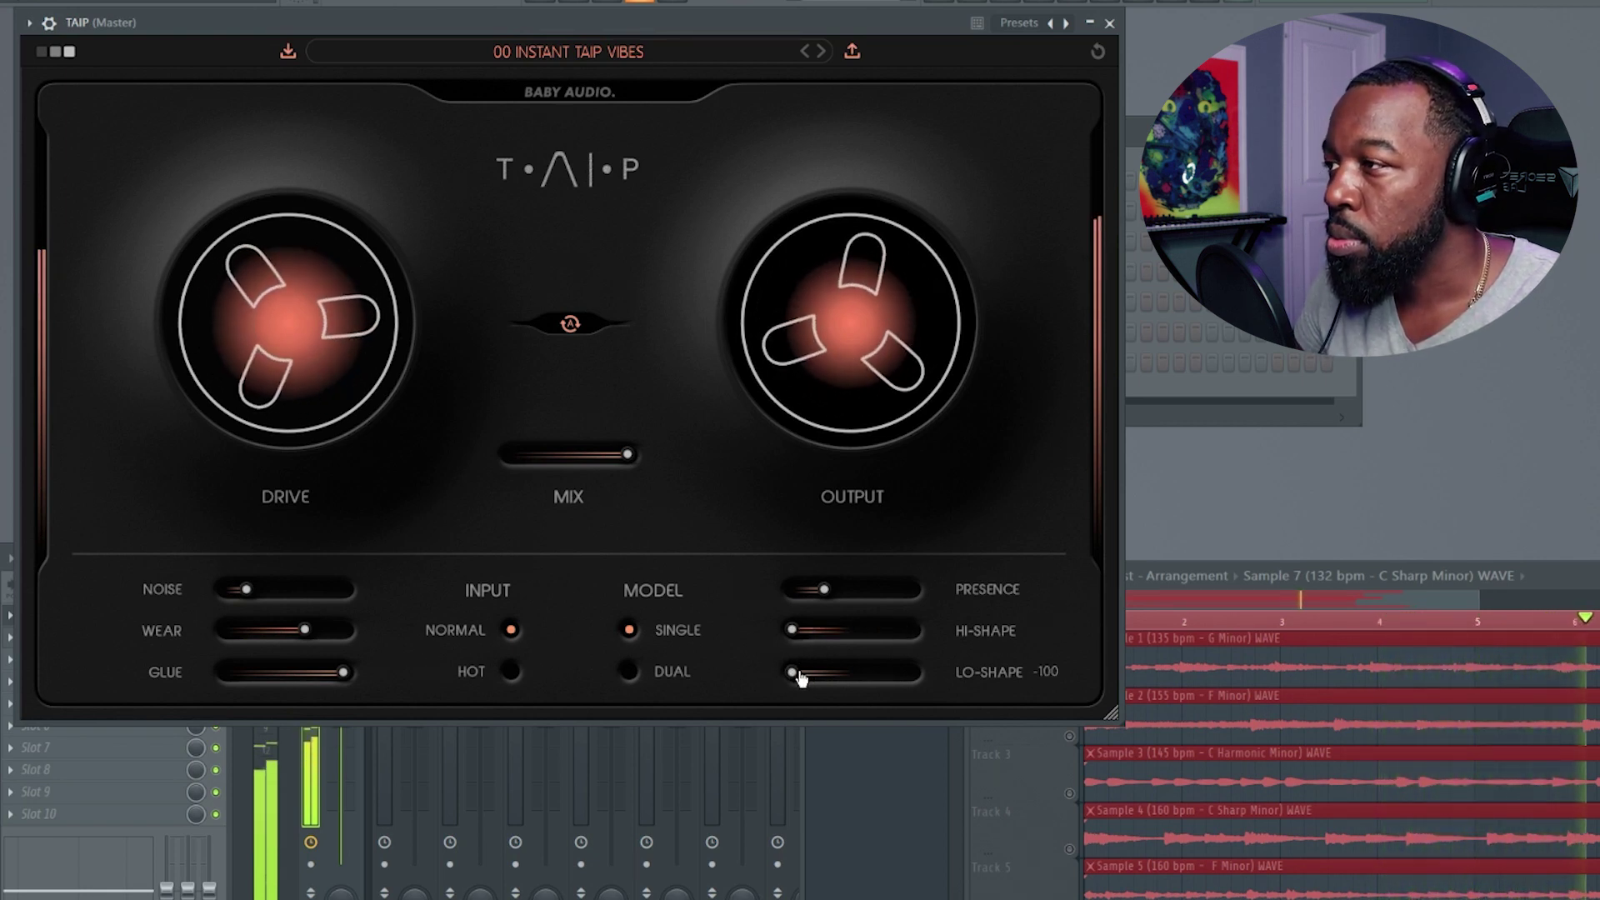
{"action": "left_click_drag", "start_coordinate": [792, 672], "coordinate": [801, 679]}
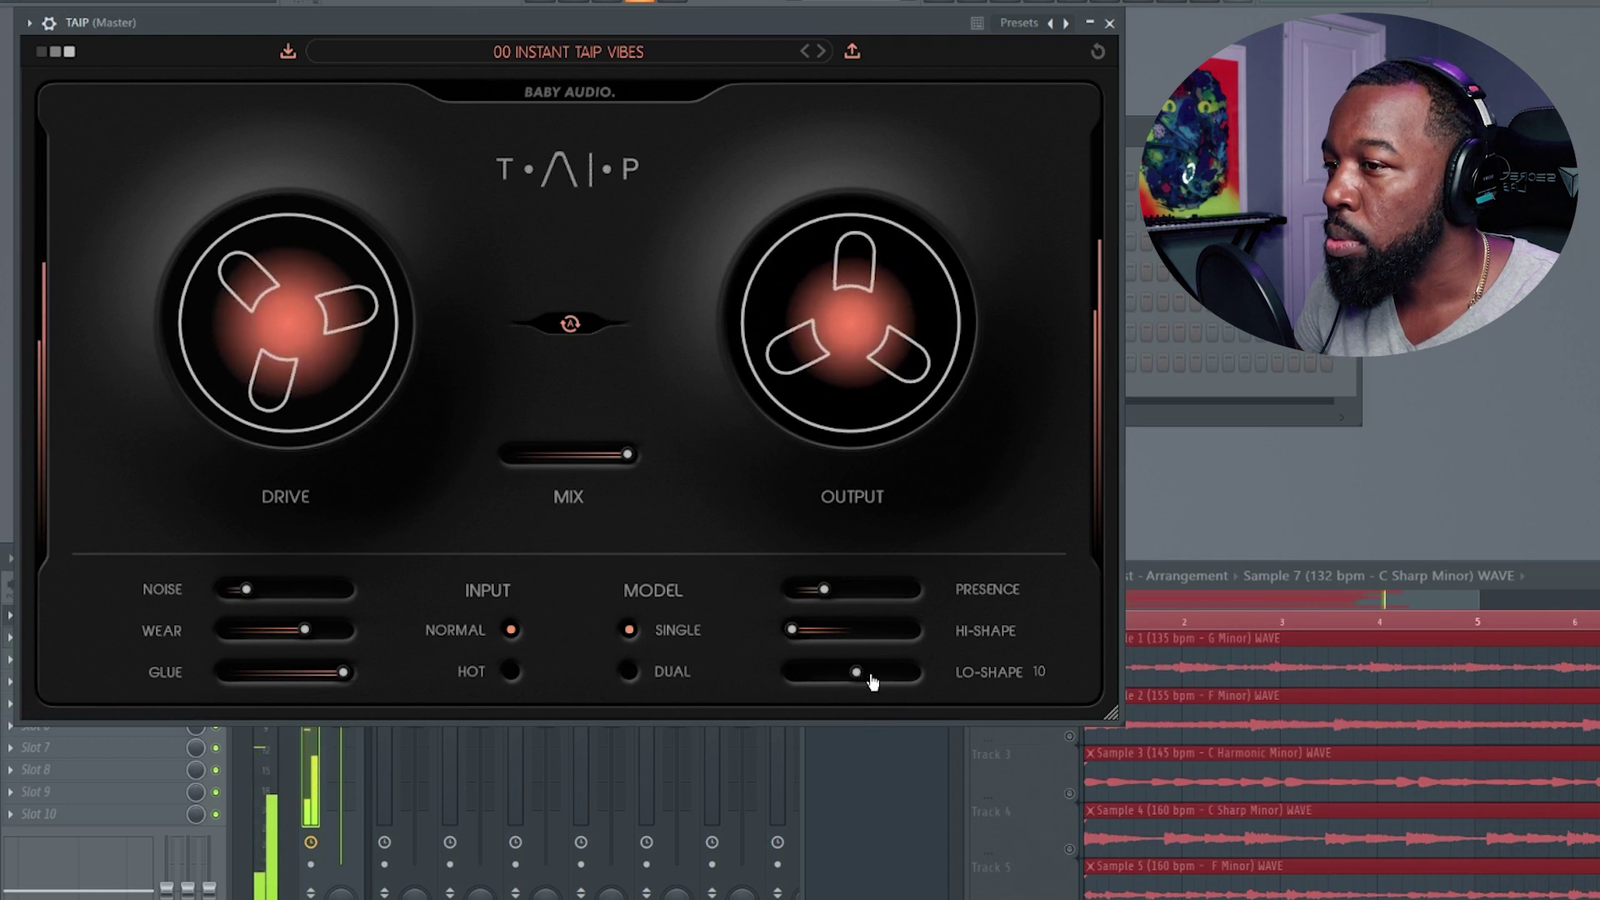
{"action": "left_click_drag", "start_coordinate": [899, 680], "coordinate": [939, 678]}
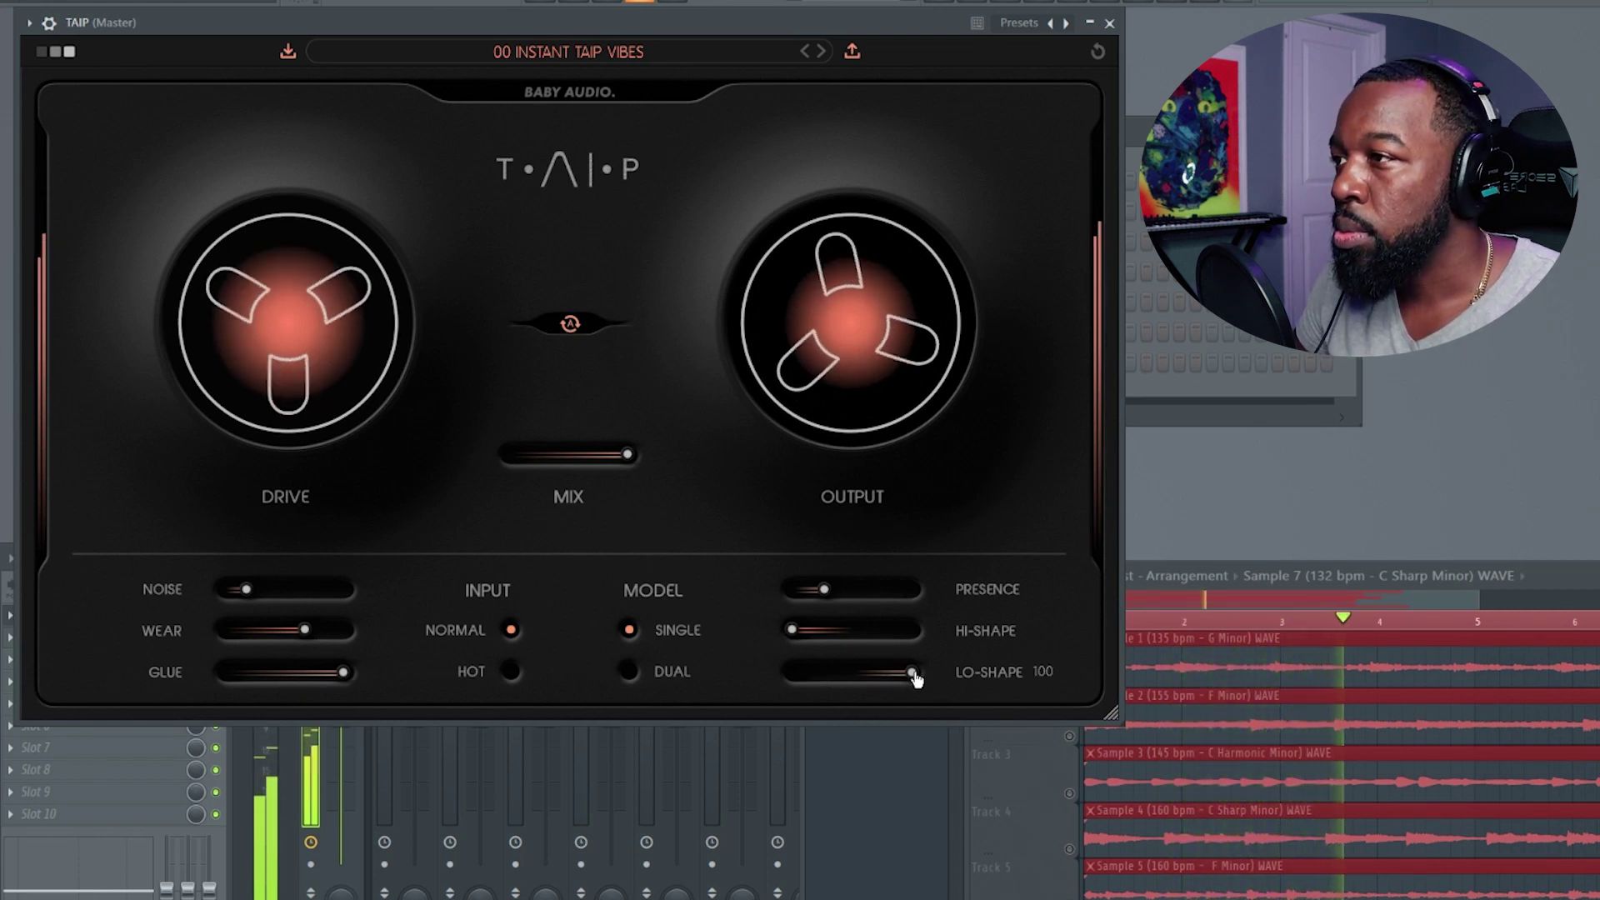
Set Lo-Shape to -100 and raise Hi-Shape toward the middle while the sample plays.
{"action": "left_click_drag", "start_coordinate": [914, 680], "coordinate": [790, 672]}
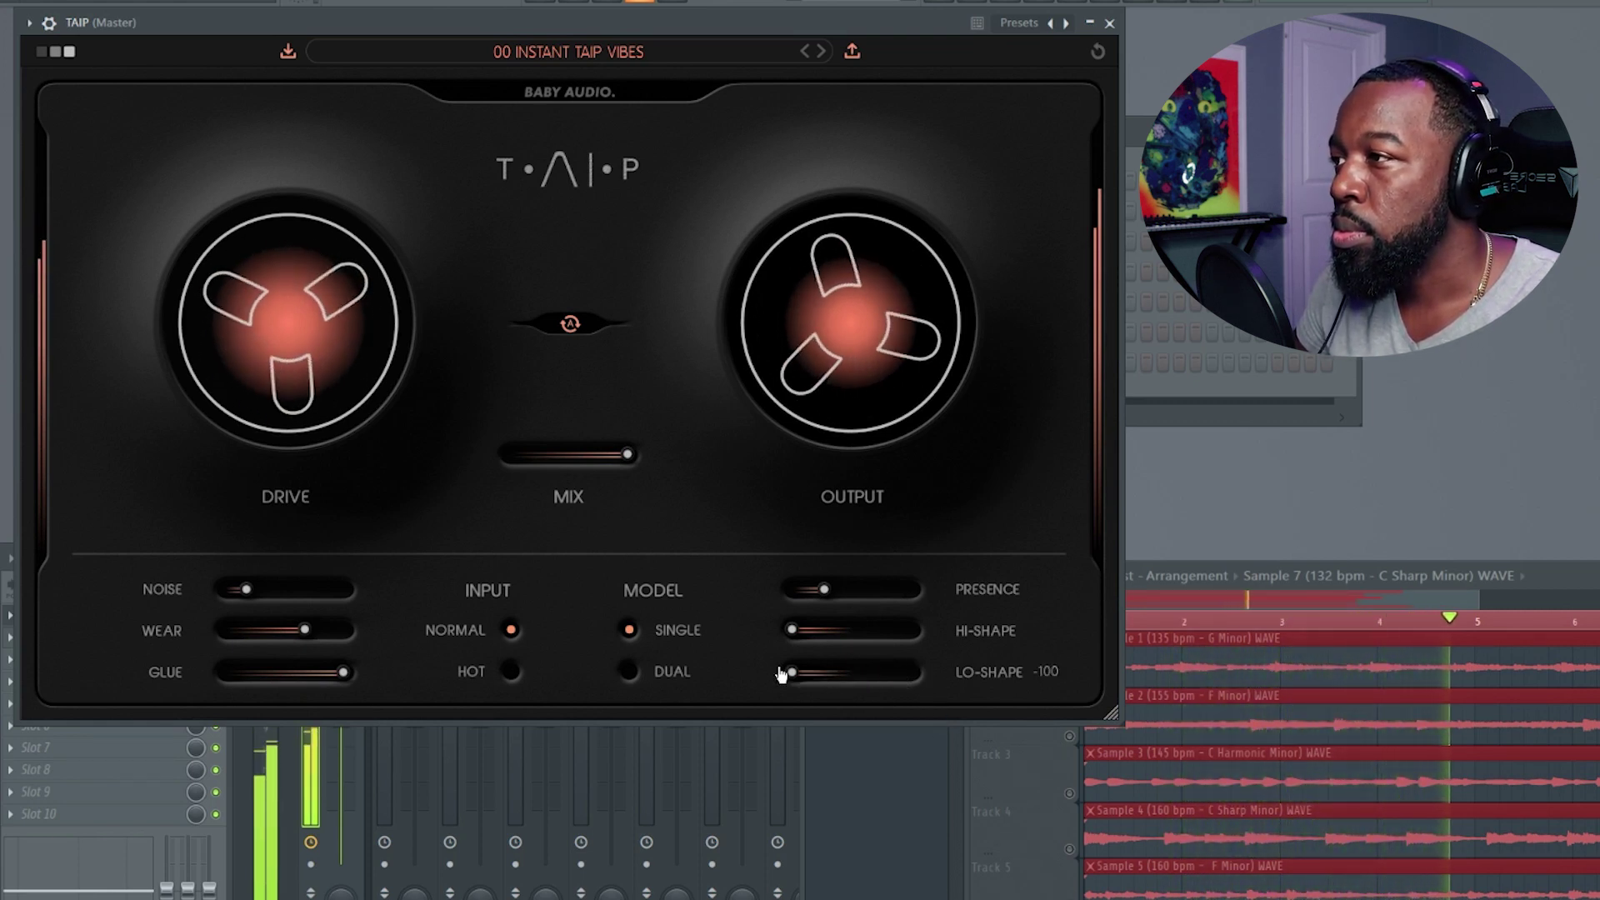
{"action": "mouse_move", "coordinate": [798, 631]}
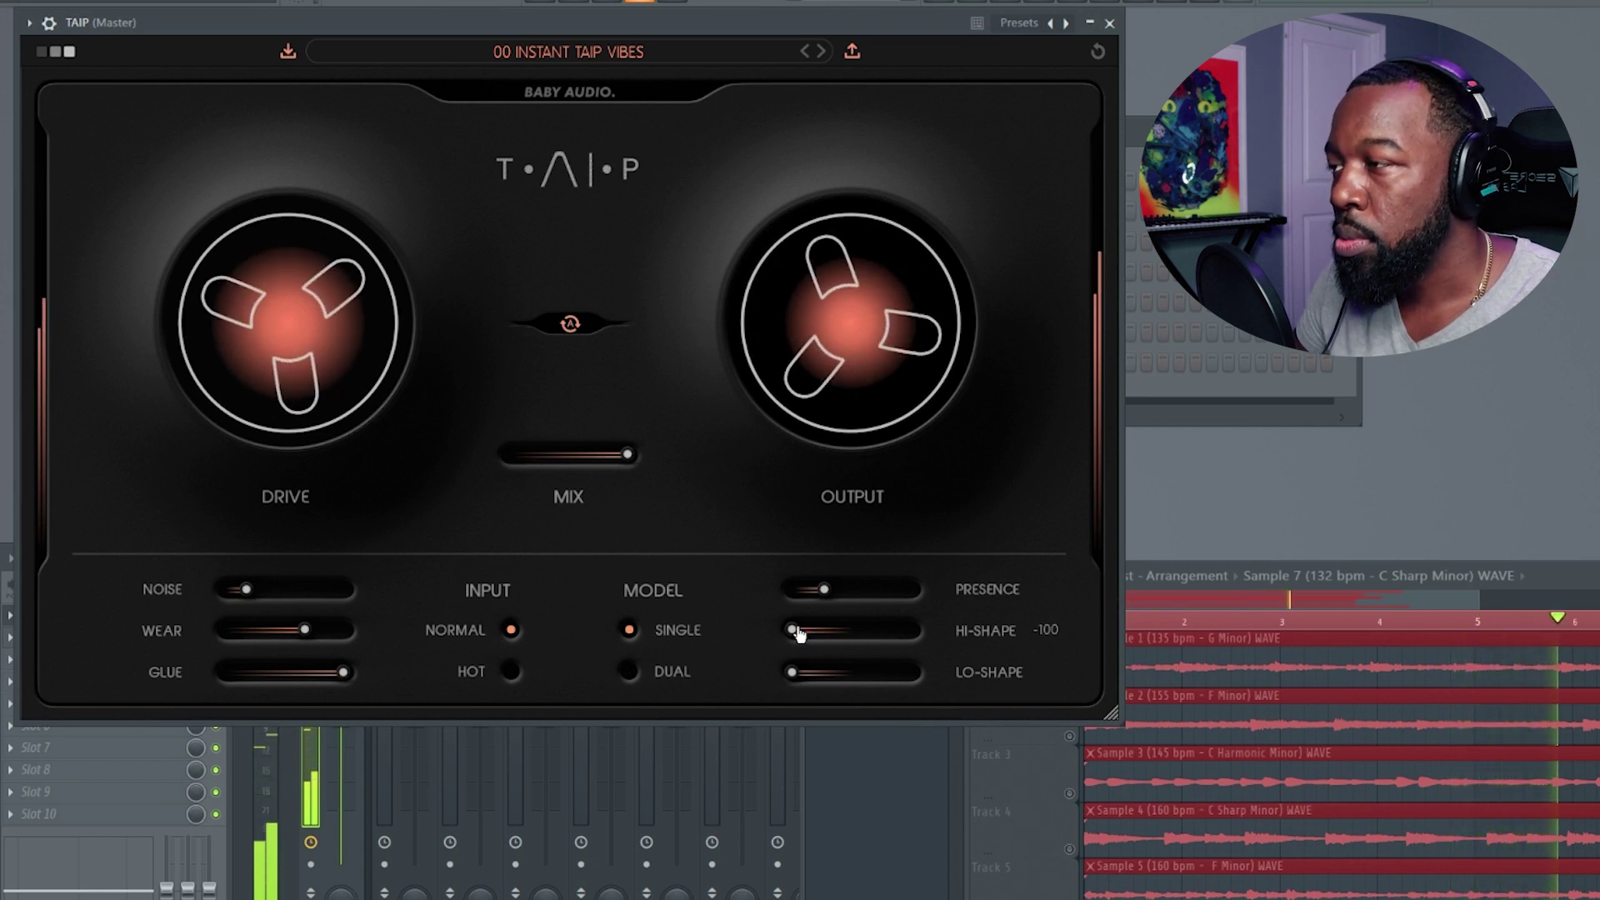
{"action": "left_click_drag", "start_coordinate": [793, 631], "coordinate": [845, 680]}
{"action": "mouse_move", "coordinate": [811, 672]}
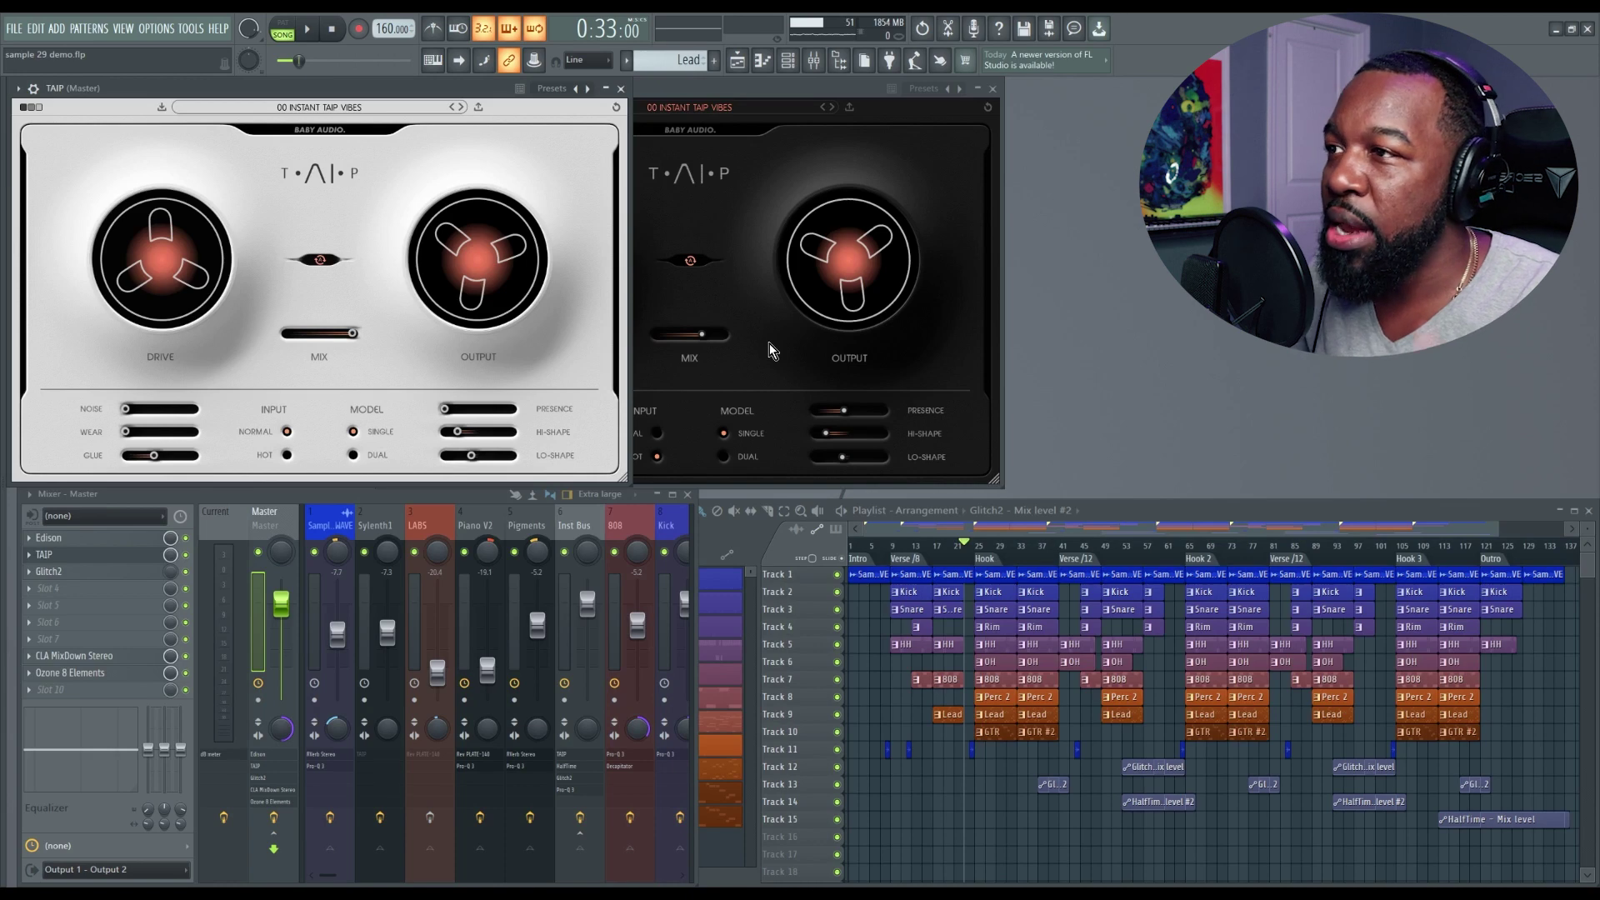
Examine the effect chains of the Inst Bus and Master mixer tracks in the sample 29 demo project.
{"action": "left_click", "coordinate": [570, 530]}
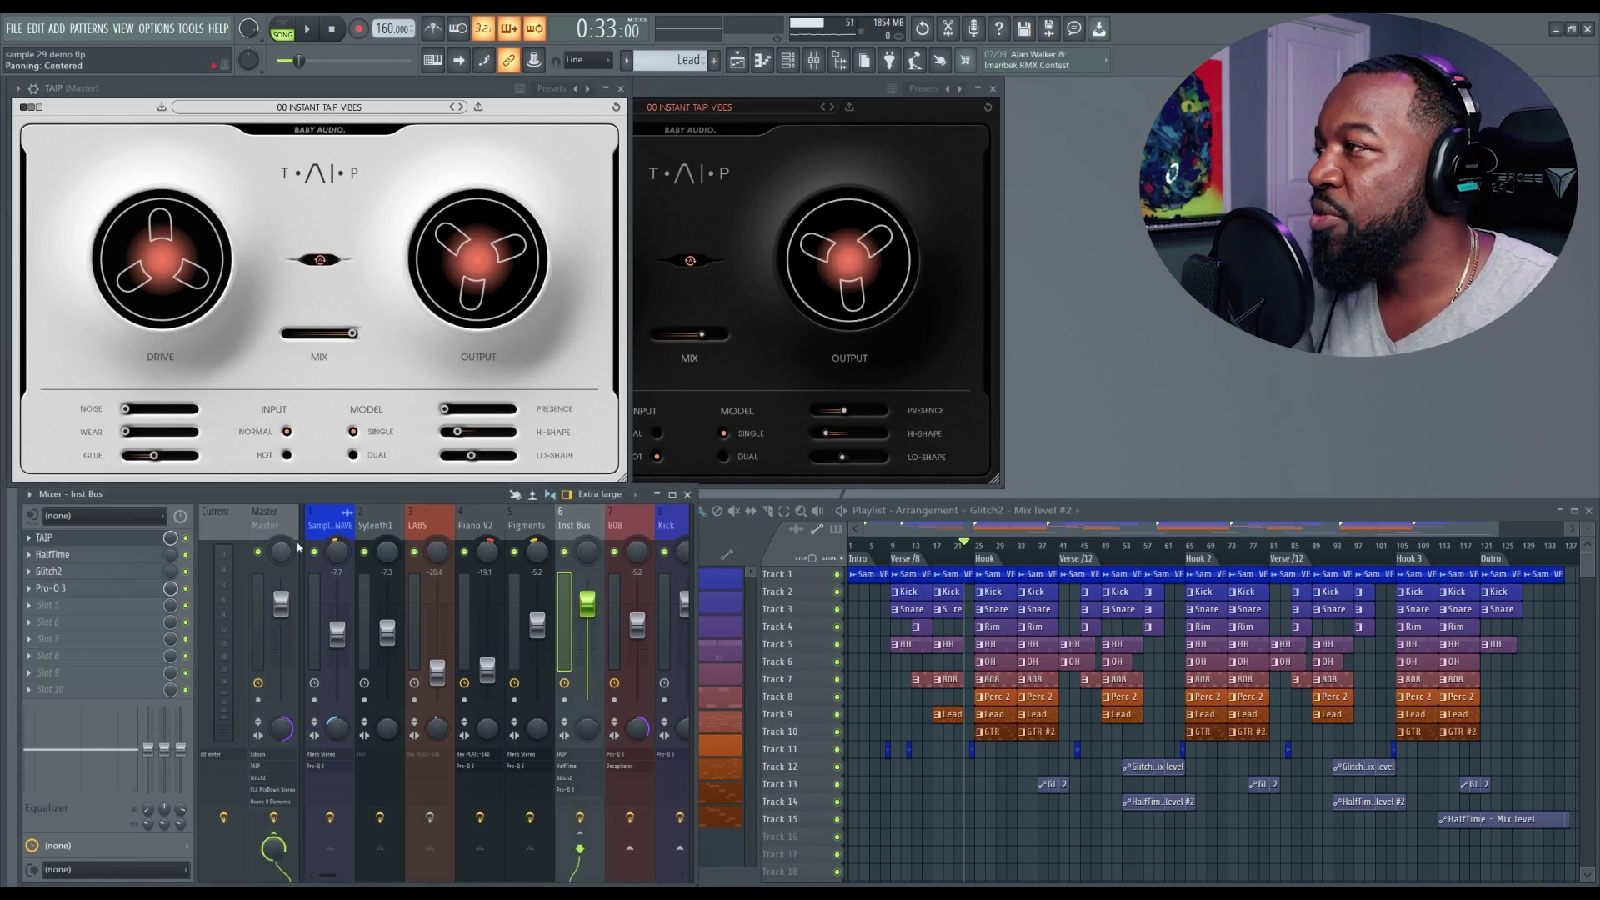
{"action": "left_click", "coordinate": [264, 534]}
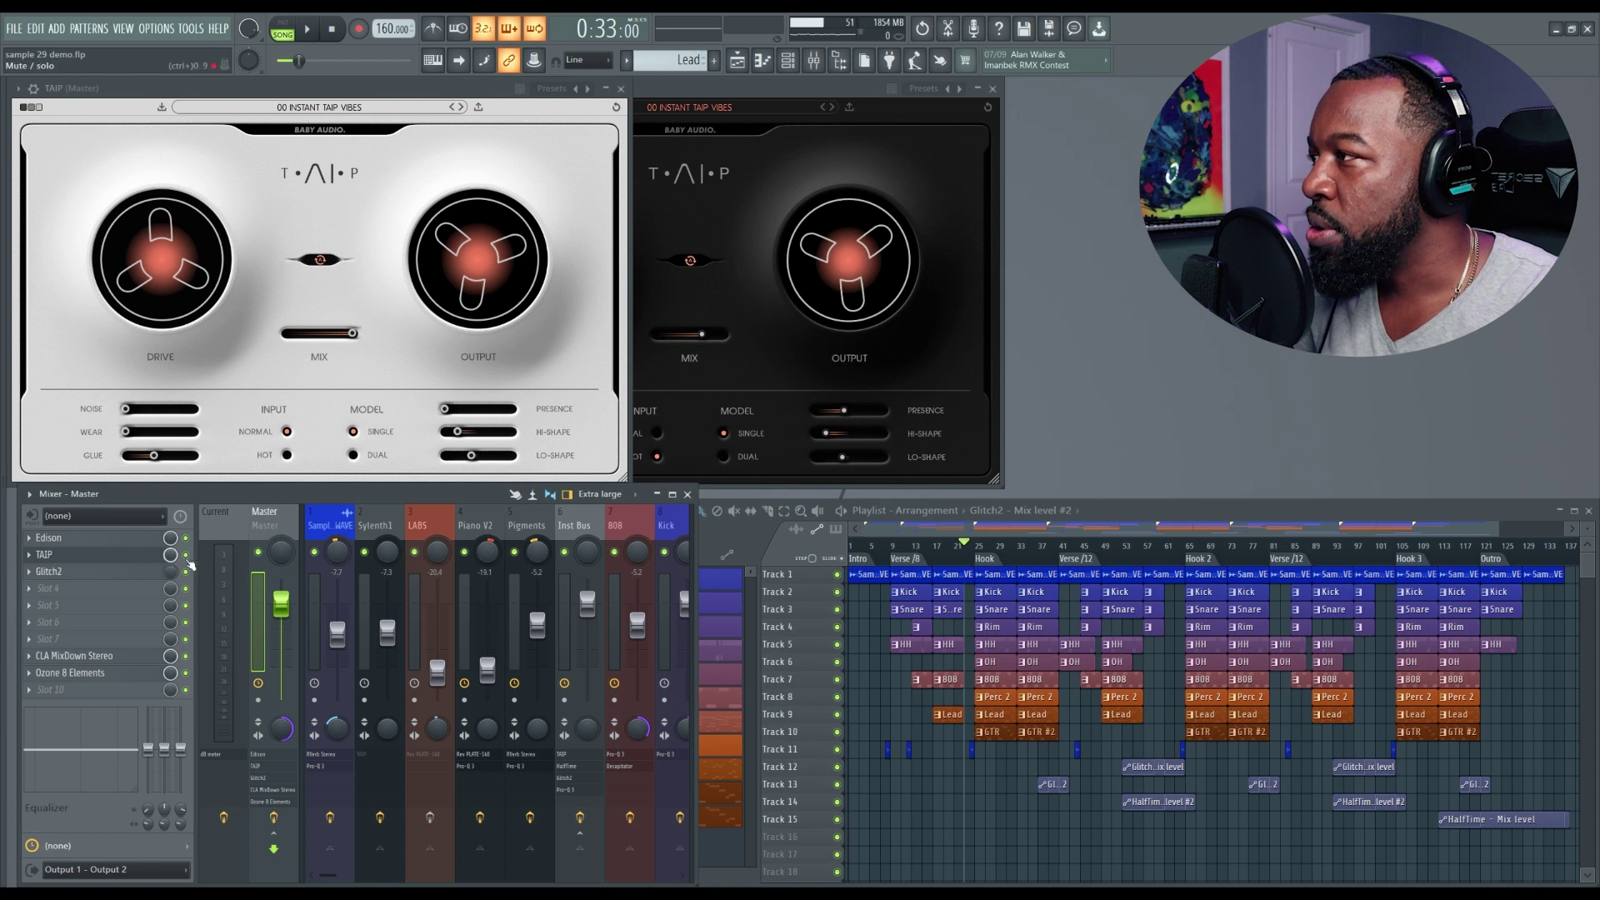
Compare the TAIP settings used on the Inst Bus with those on the Master.
{"action": "left_click", "coordinate": [587, 528]}
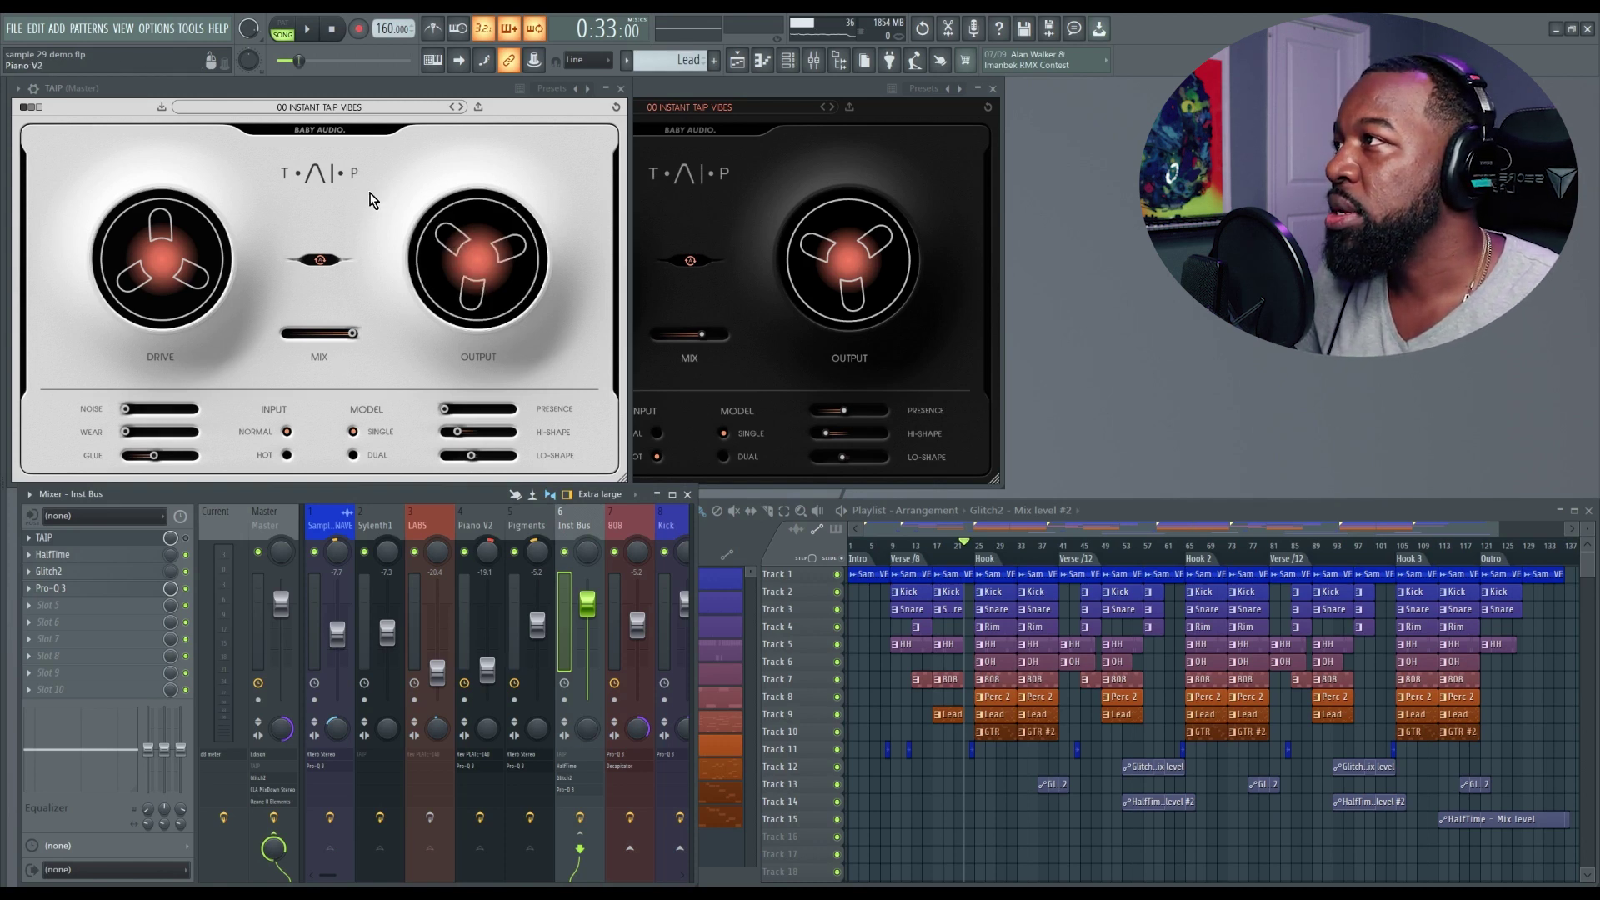
{"action": "left_click", "coordinate": [423, 188]}
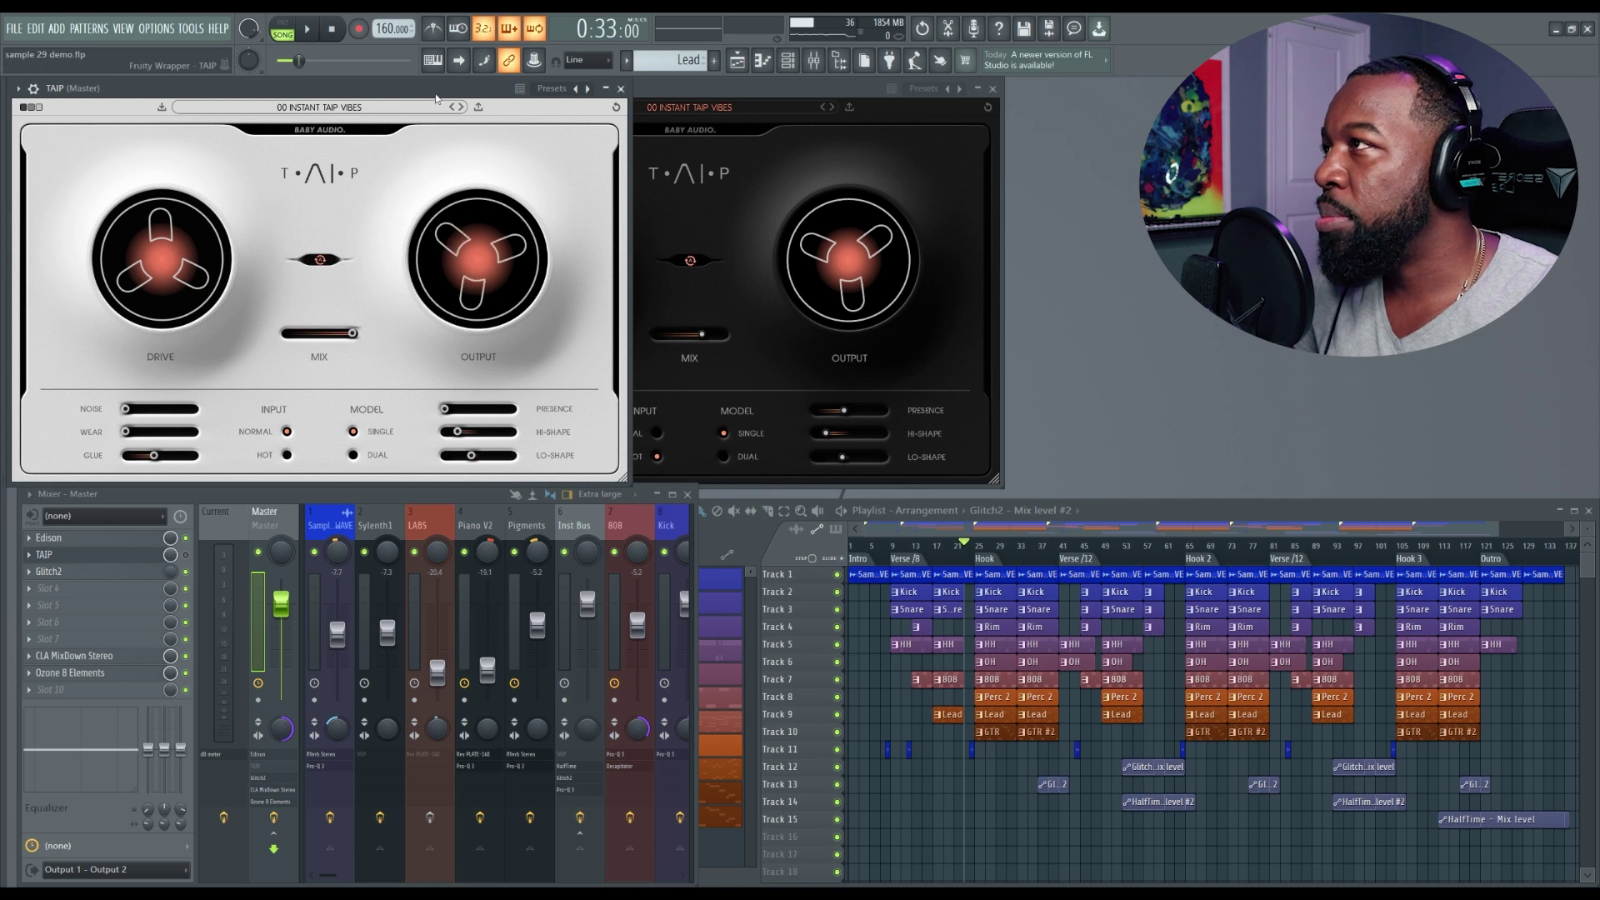
{"action": "left_click_drag", "start_coordinate": [658, 90], "coordinate": [669, 92]}
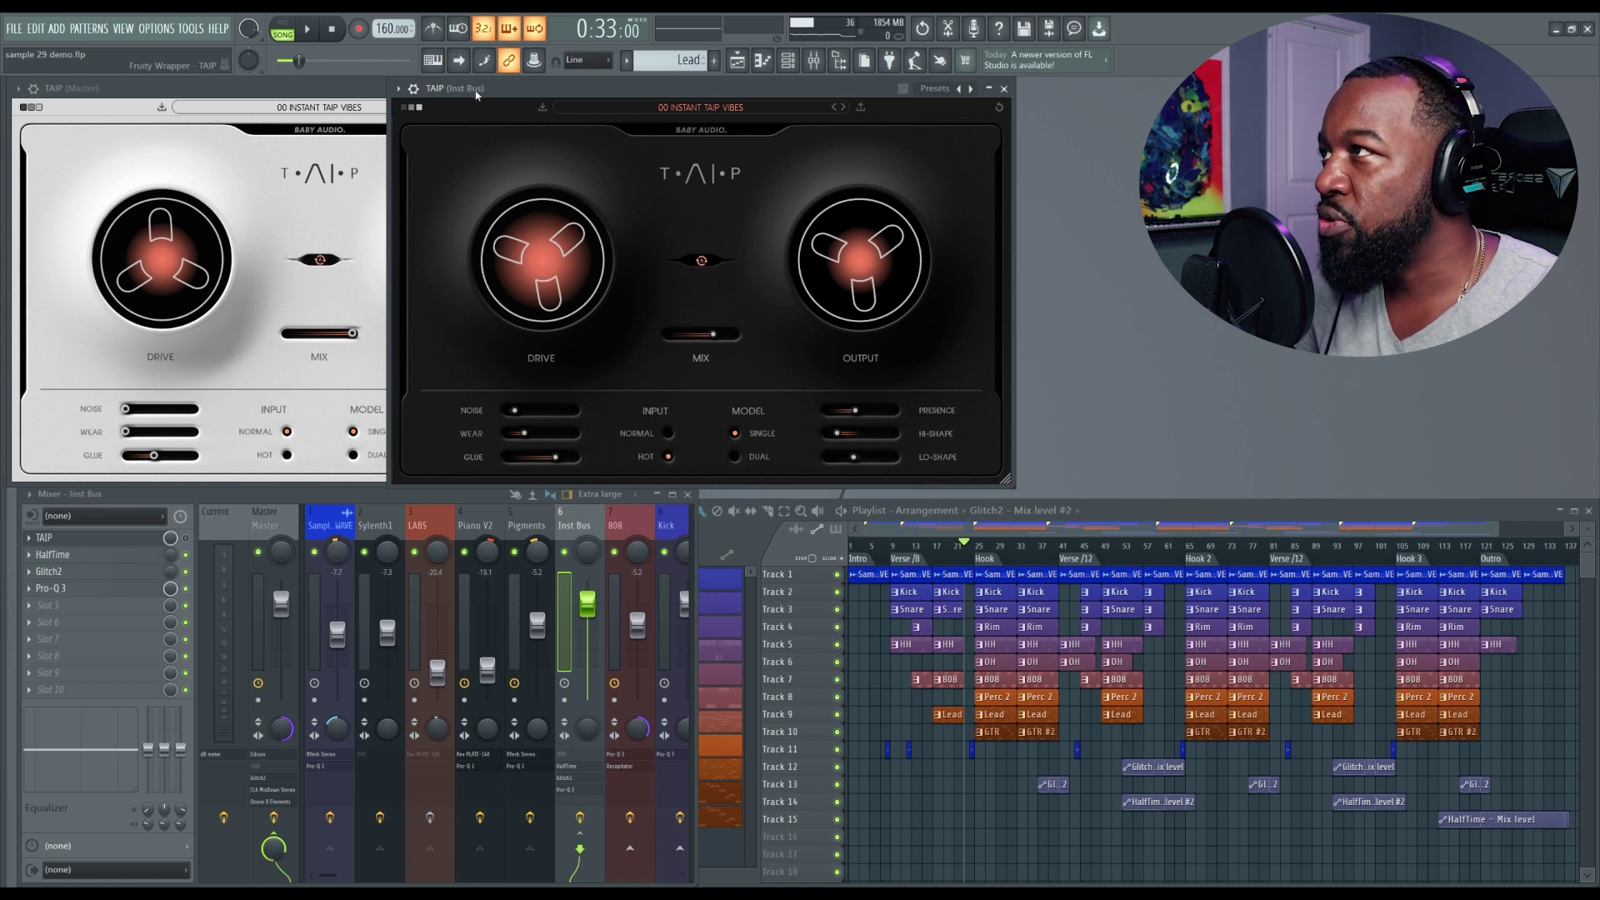
{"action": "left_click", "coordinate": [275, 92]}
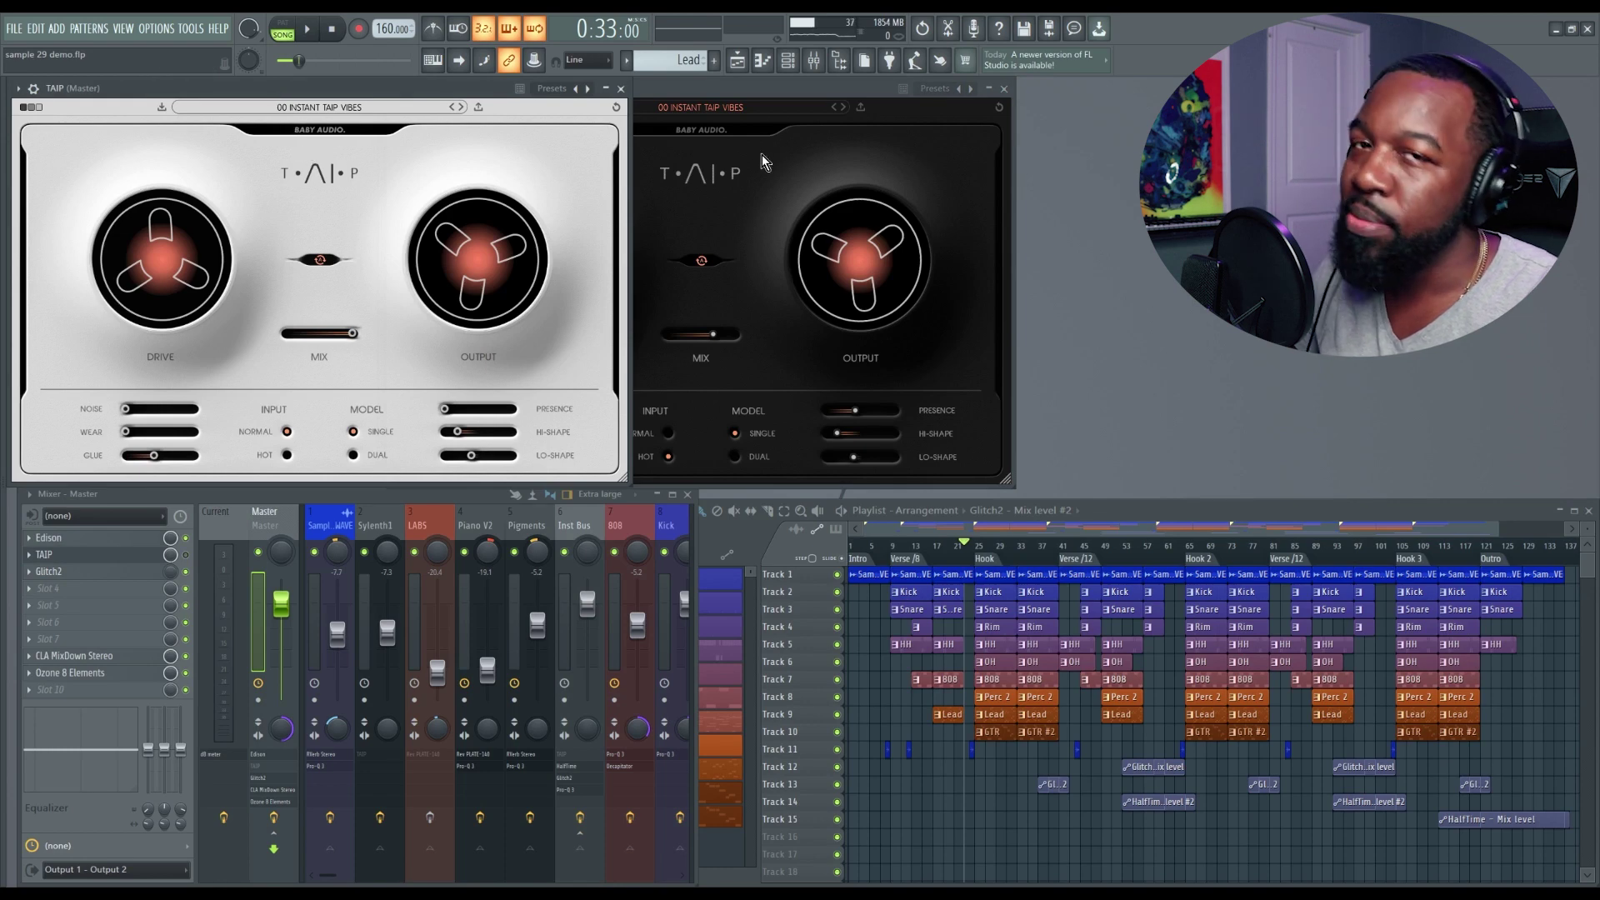
Play the song from the start and re-enable TAIP on the Inst Bus while the Master instance stays bypassed.
{"action": "key", "text": "space"}
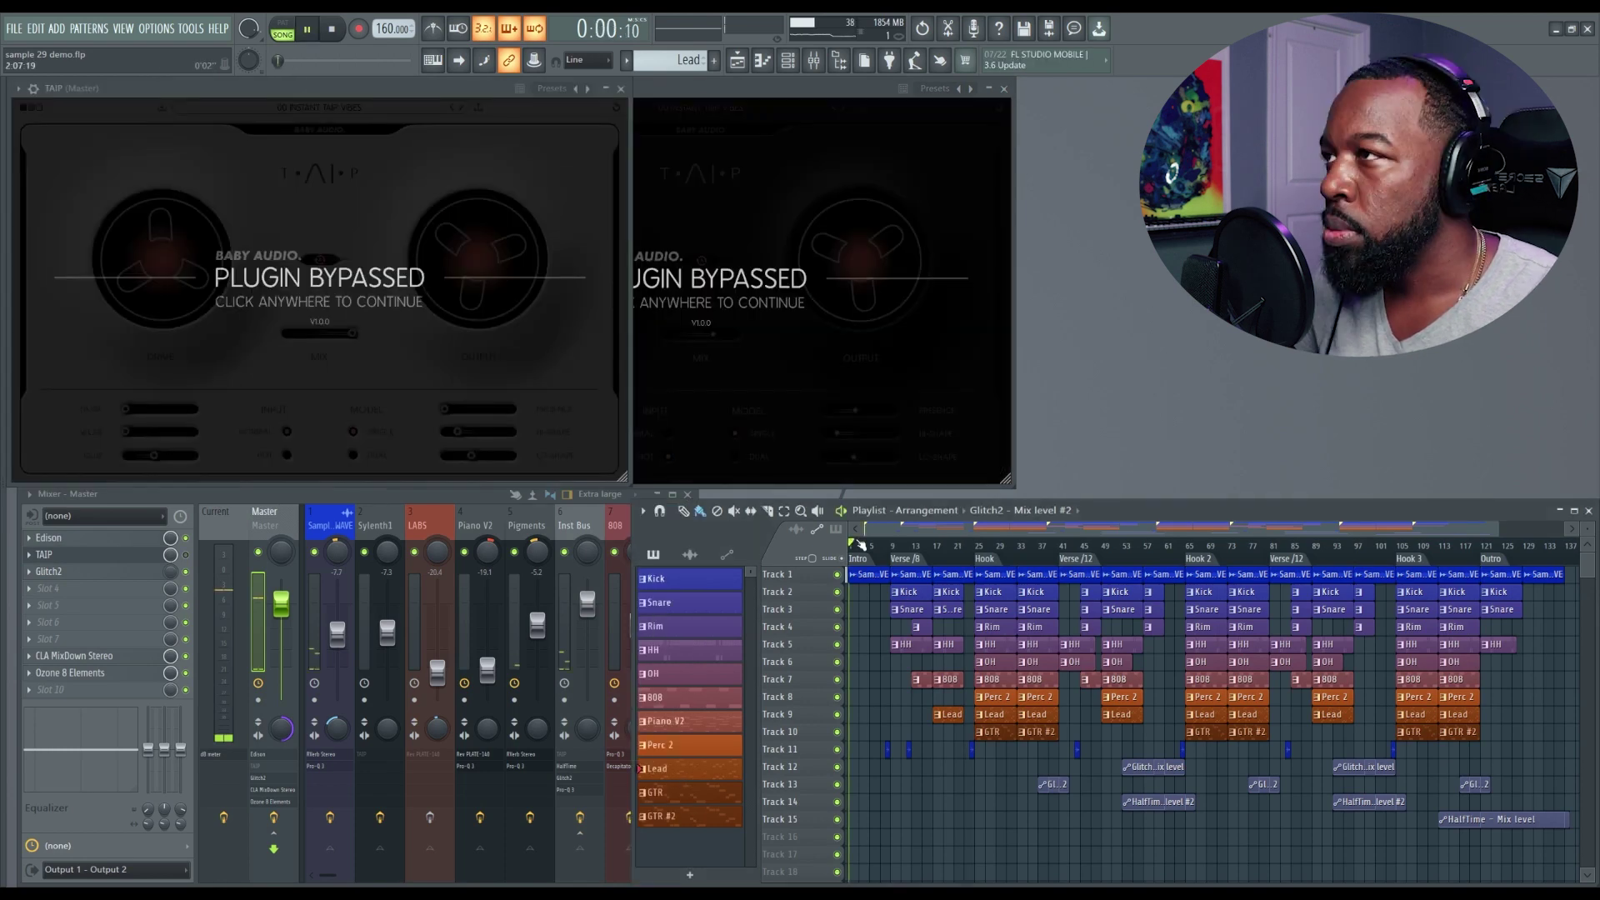
{"action": "left_click", "coordinate": [817, 205]}
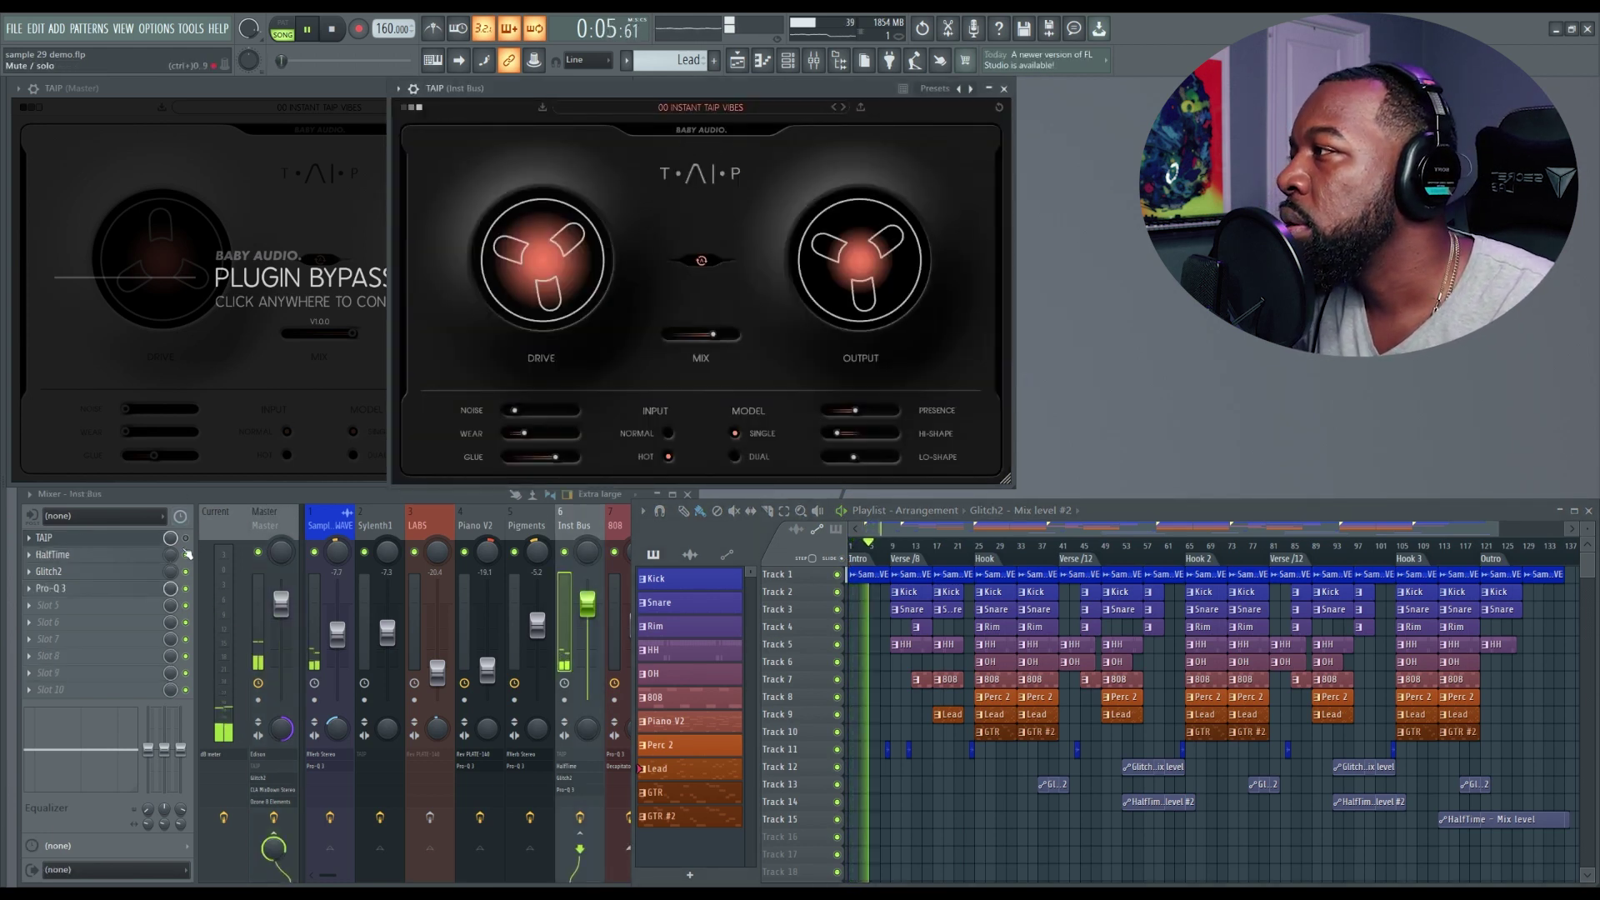
{"action": "left_click", "coordinate": [188, 553]}
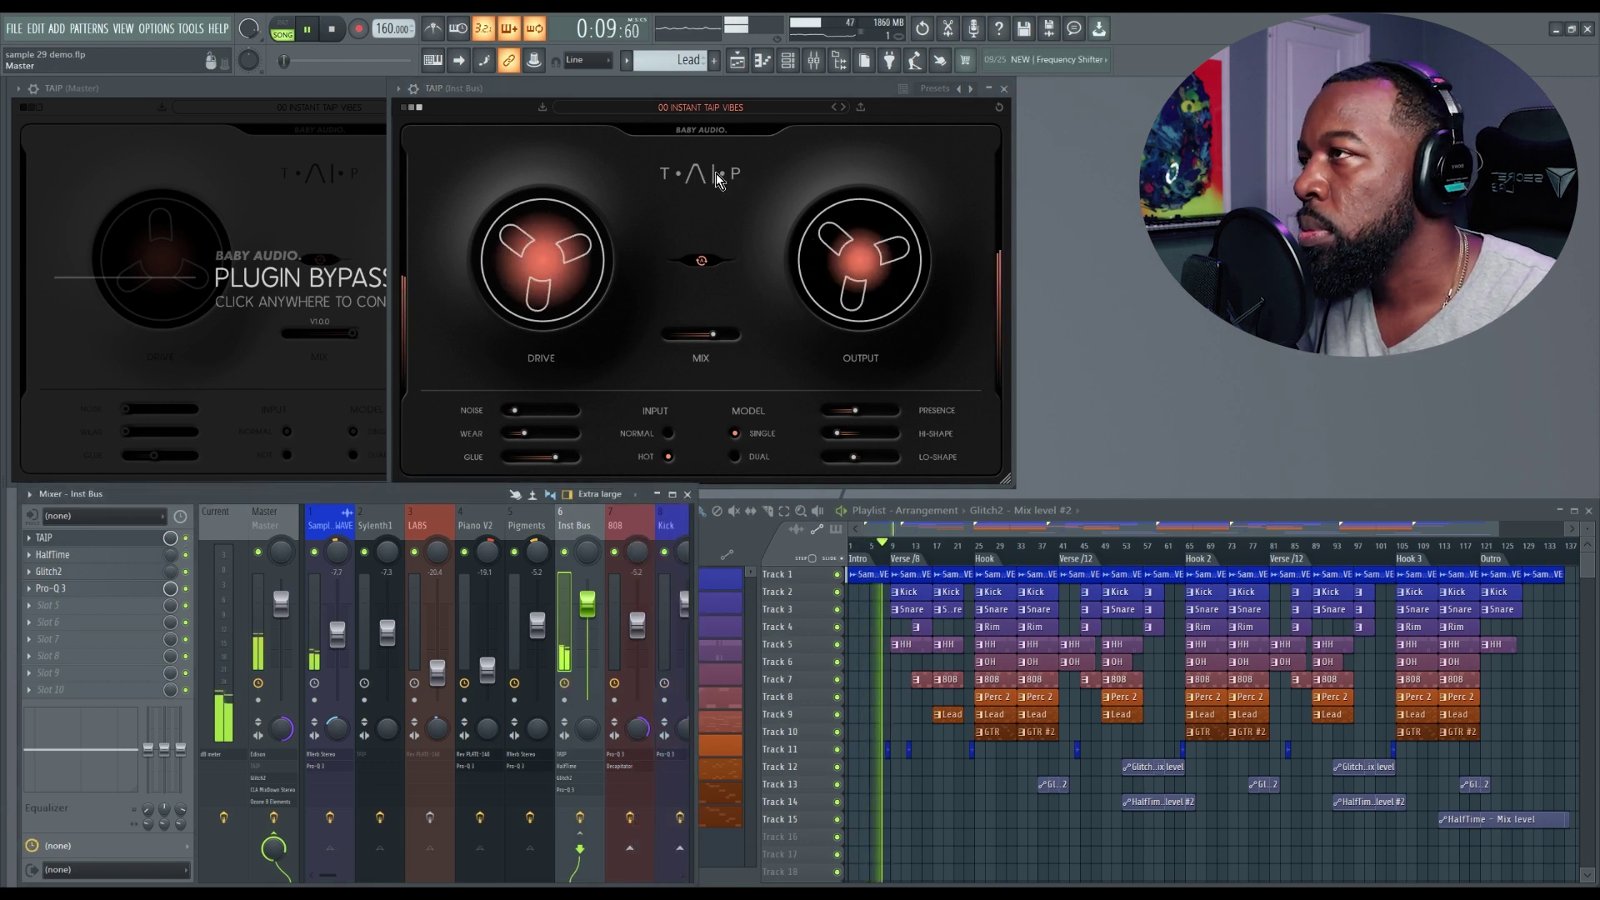
Compare the Inst Bus with TAIP bypassed and active during playback, and check its Mix and Output settings.
{"action": "left_click", "coordinate": [703, 130]}
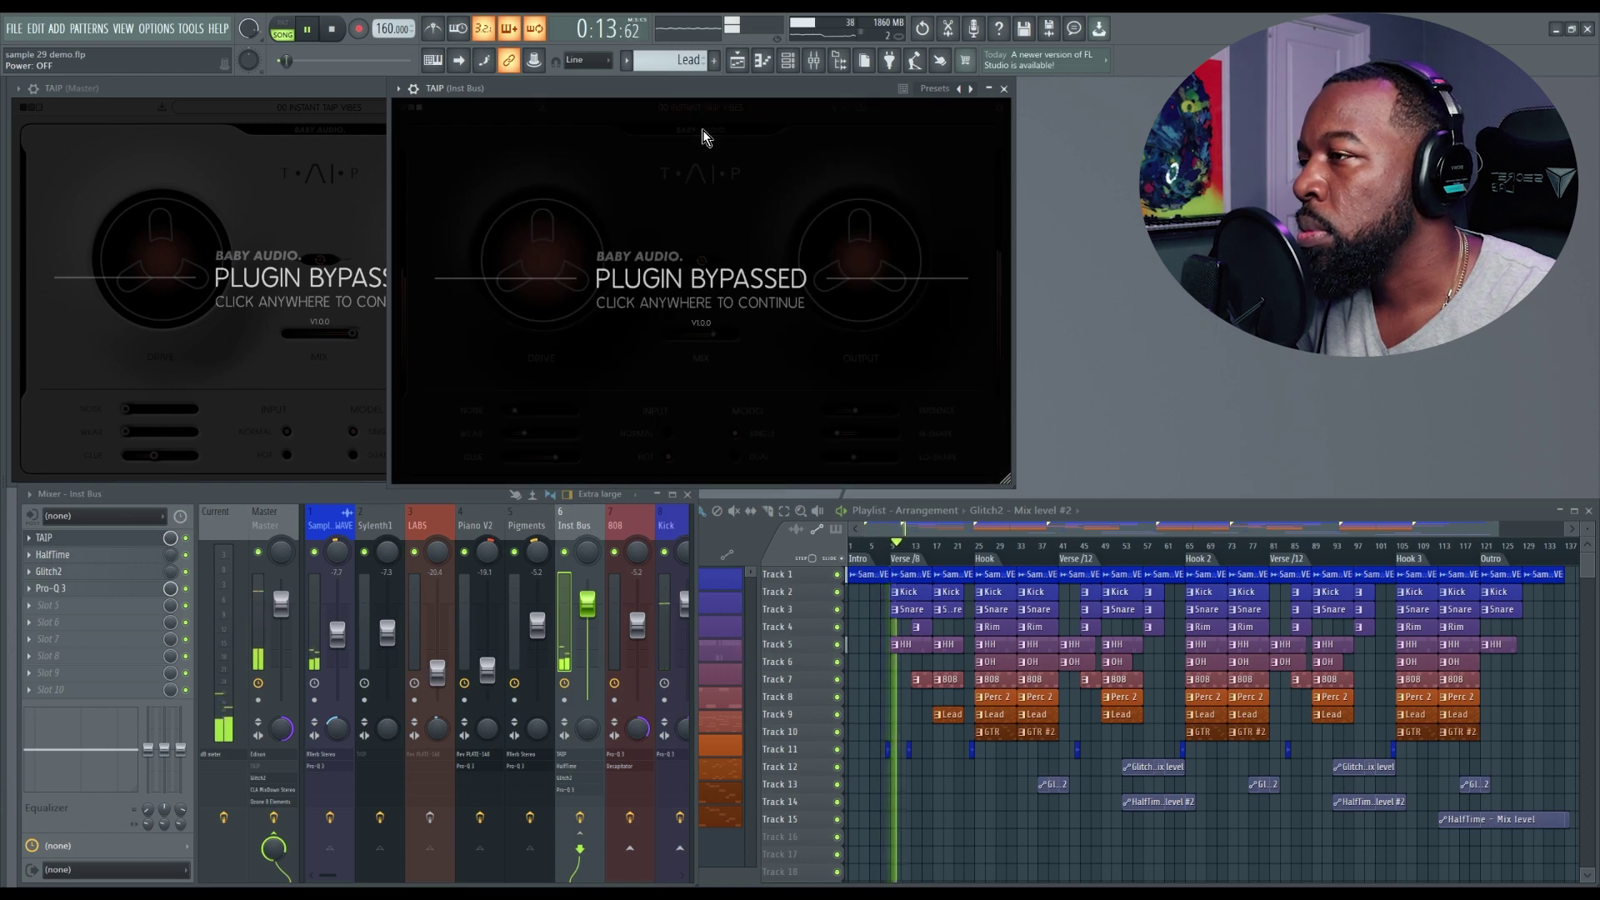
{"action": "left_click", "coordinate": [702, 132]}
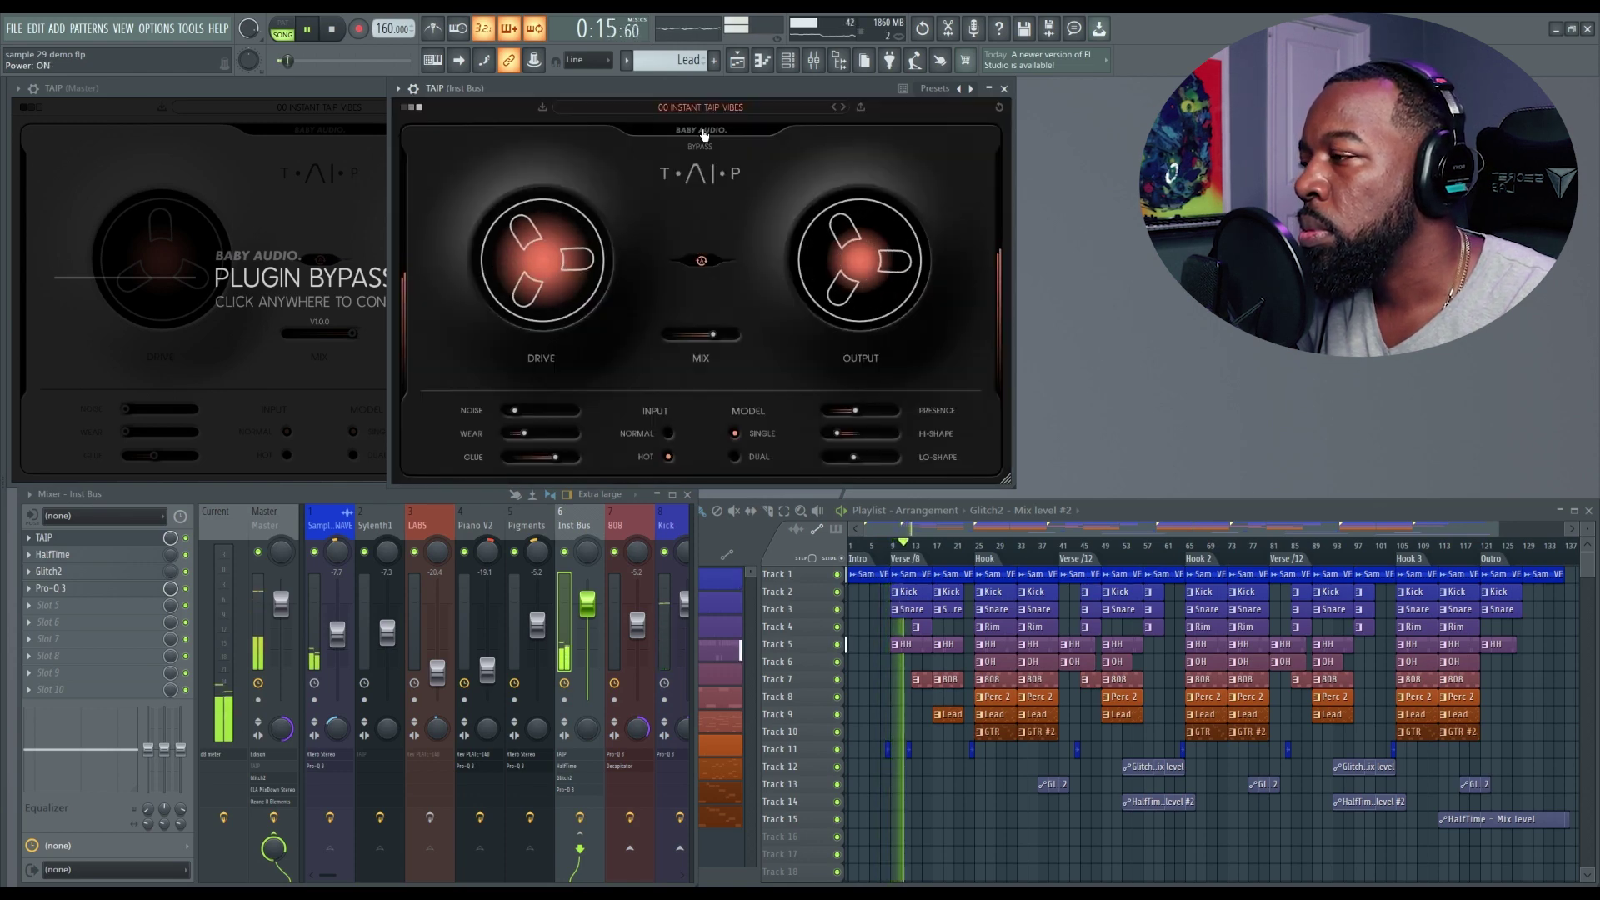
{"action": "mouse_move", "coordinate": [697, 339]}
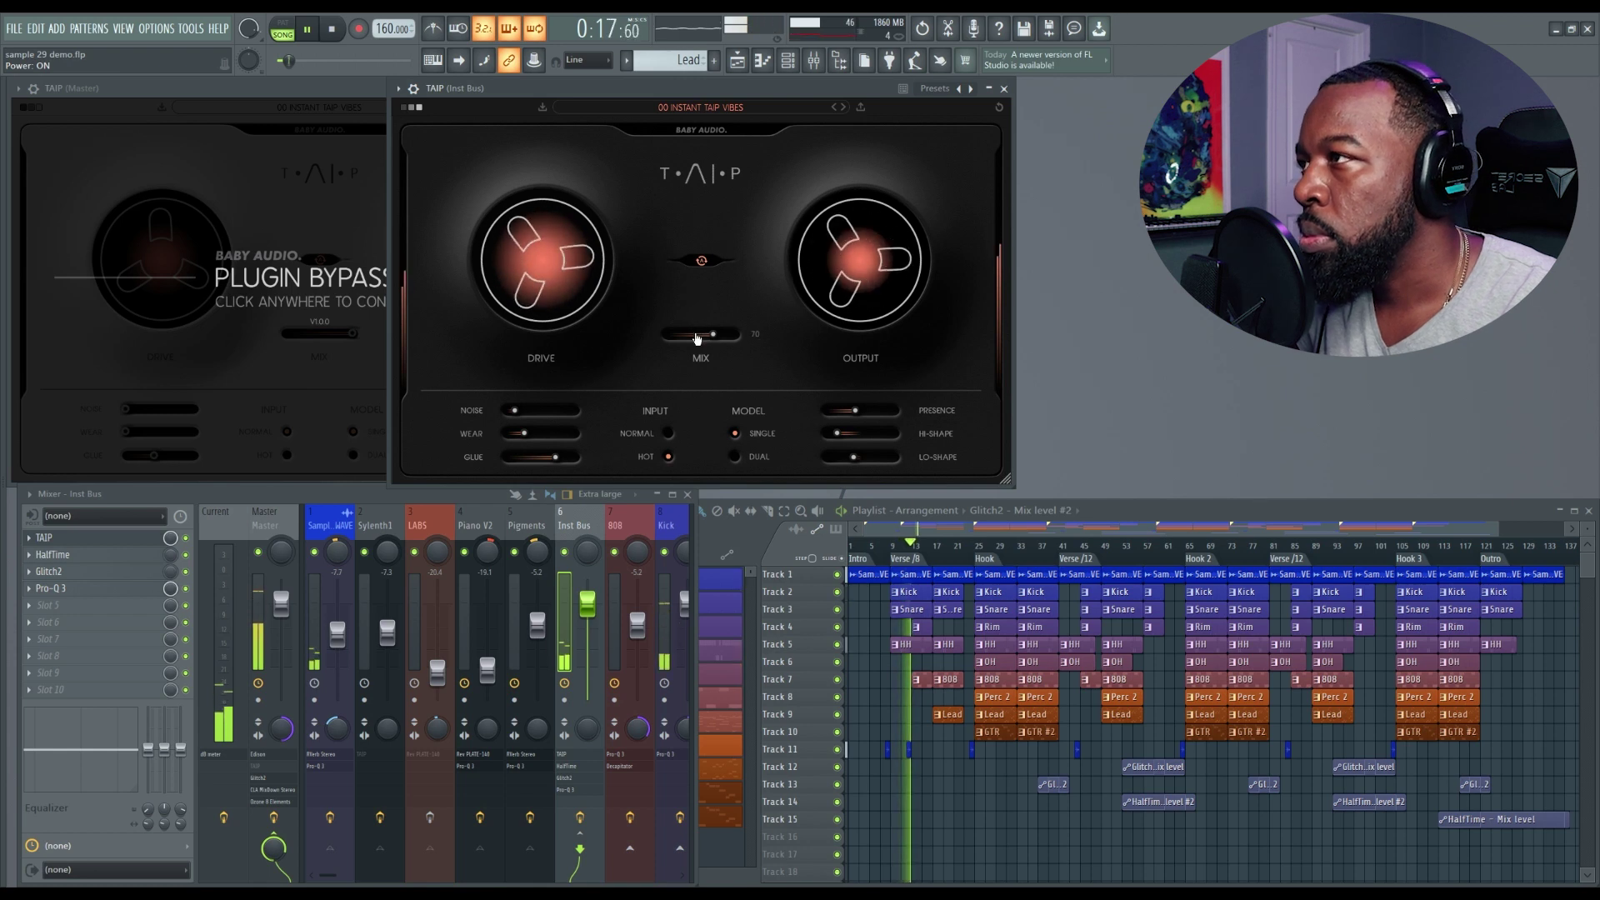
{"action": "mouse_move", "coordinate": [845, 274]}
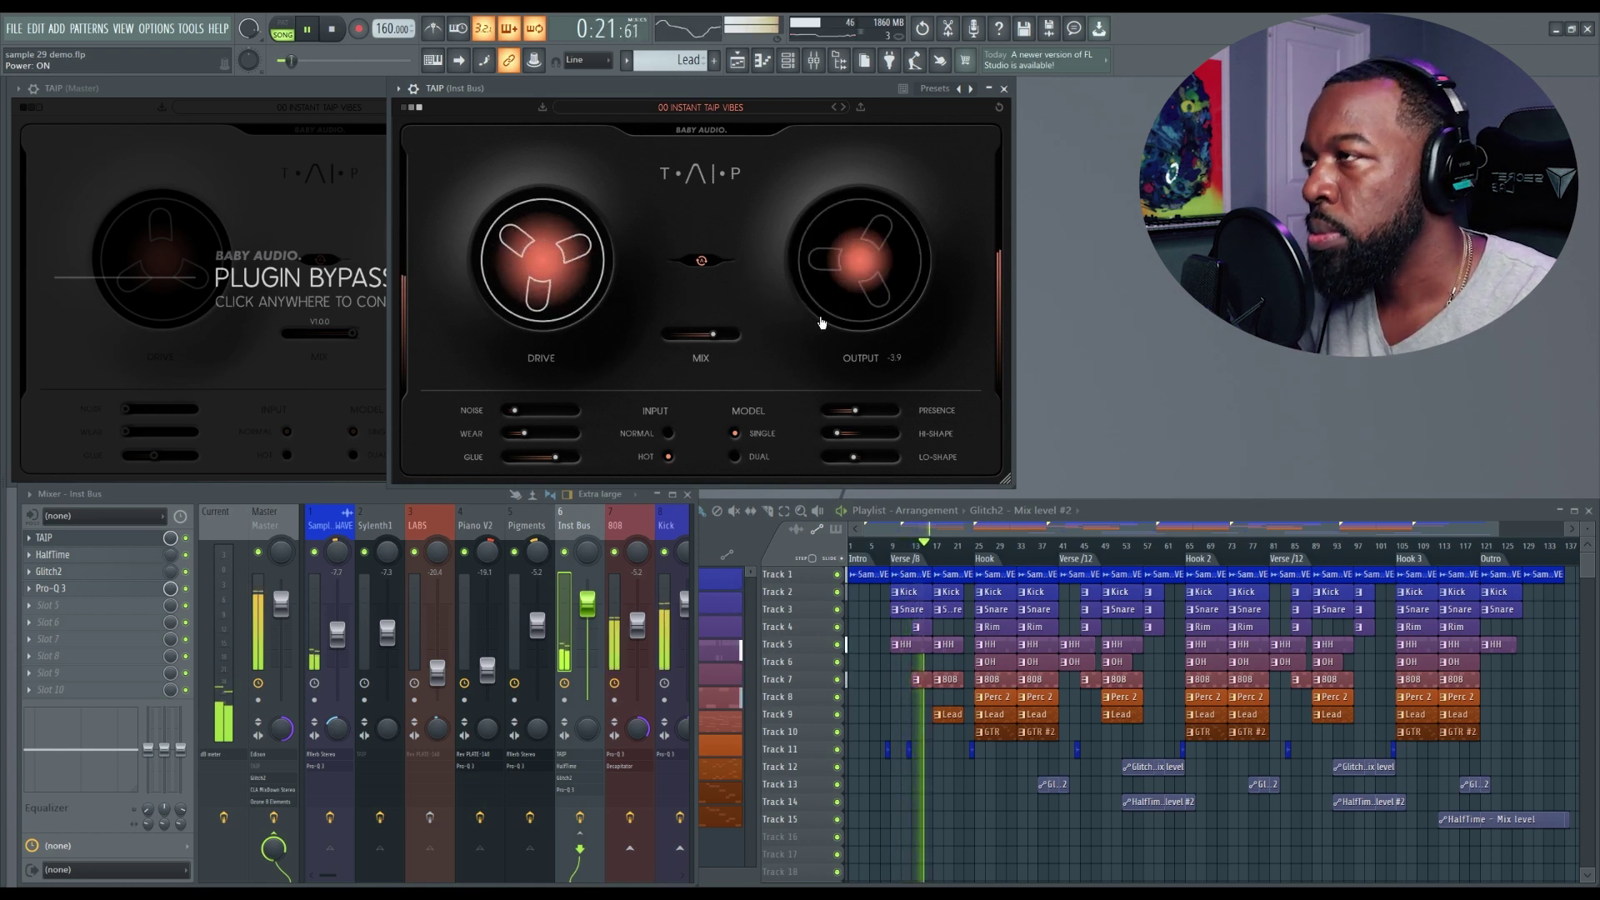
Compare the hook with TAIP active and bypassed on the Master and the Inst Bus, leaving only the Inst Bus instance on.
{"action": "left_click", "coordinate": [350, 192]}
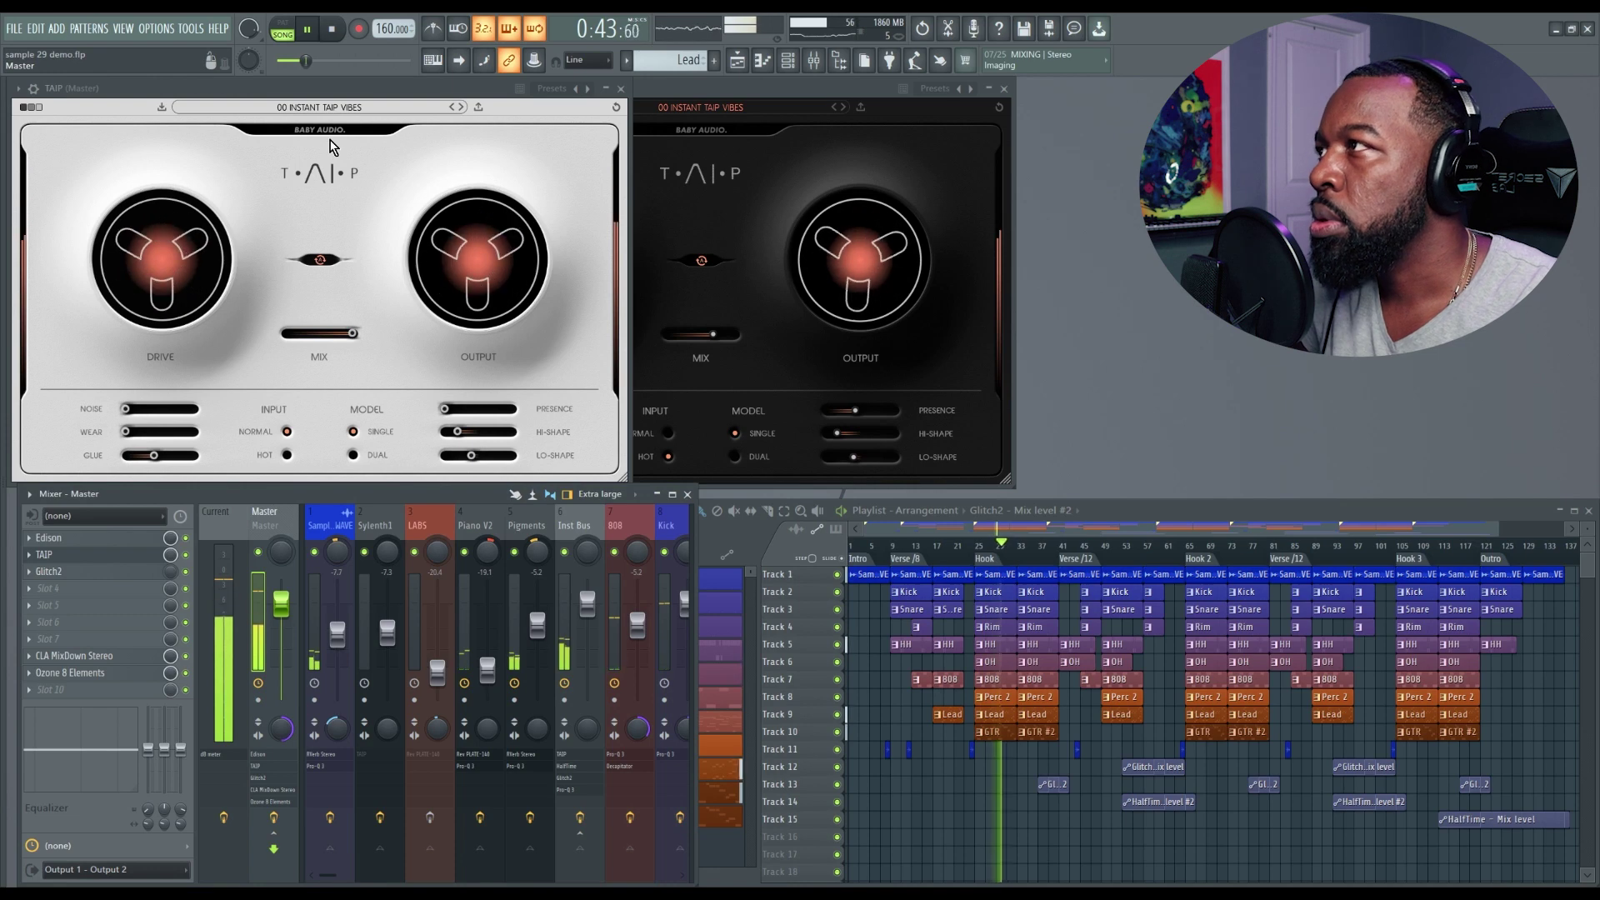
{"action": "left_click", "coordinate": [329, 135]}
{"action": "left_click", "coordinate": [714, 132]}
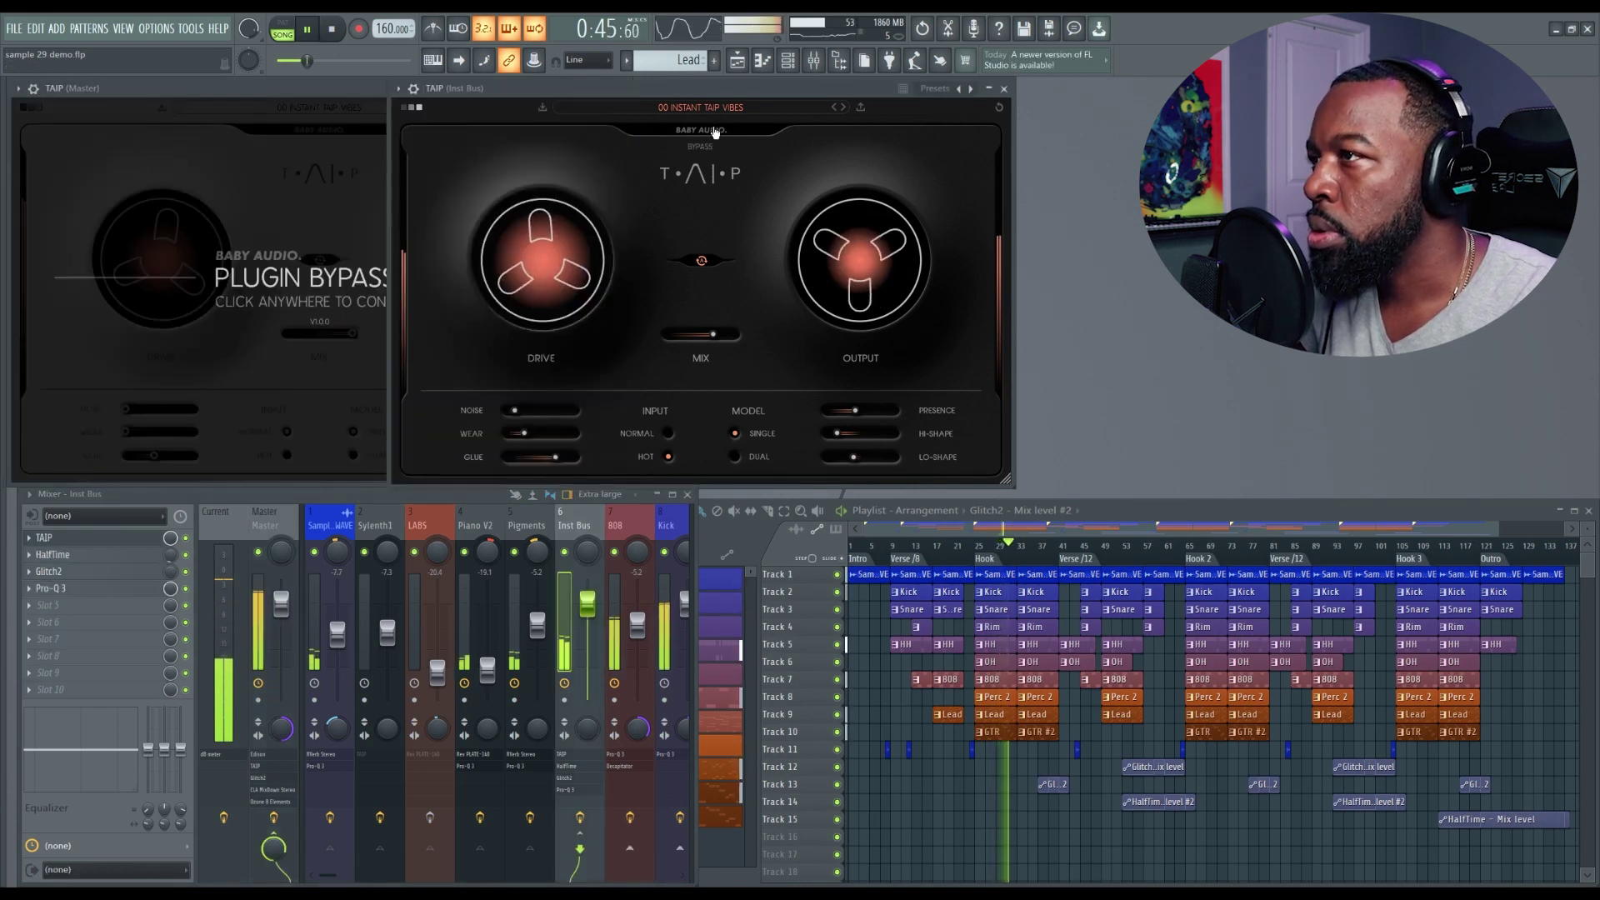
{"action": "left_click", "coordinate": [714, 131]}
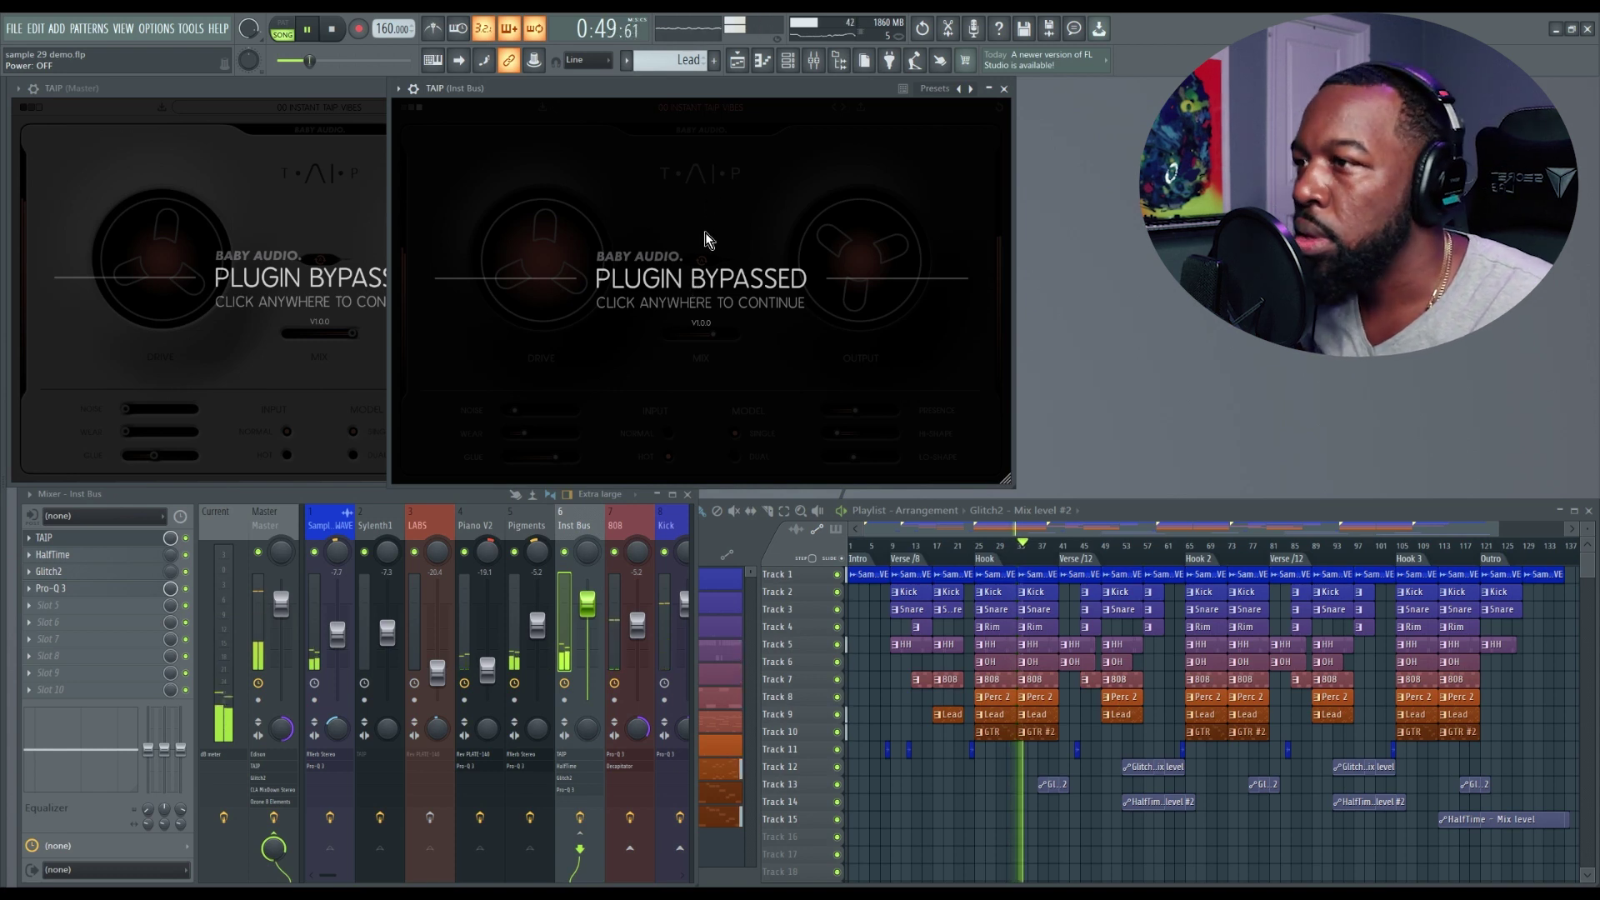
{"action": "left_click", "coordinate": [704, 259]}
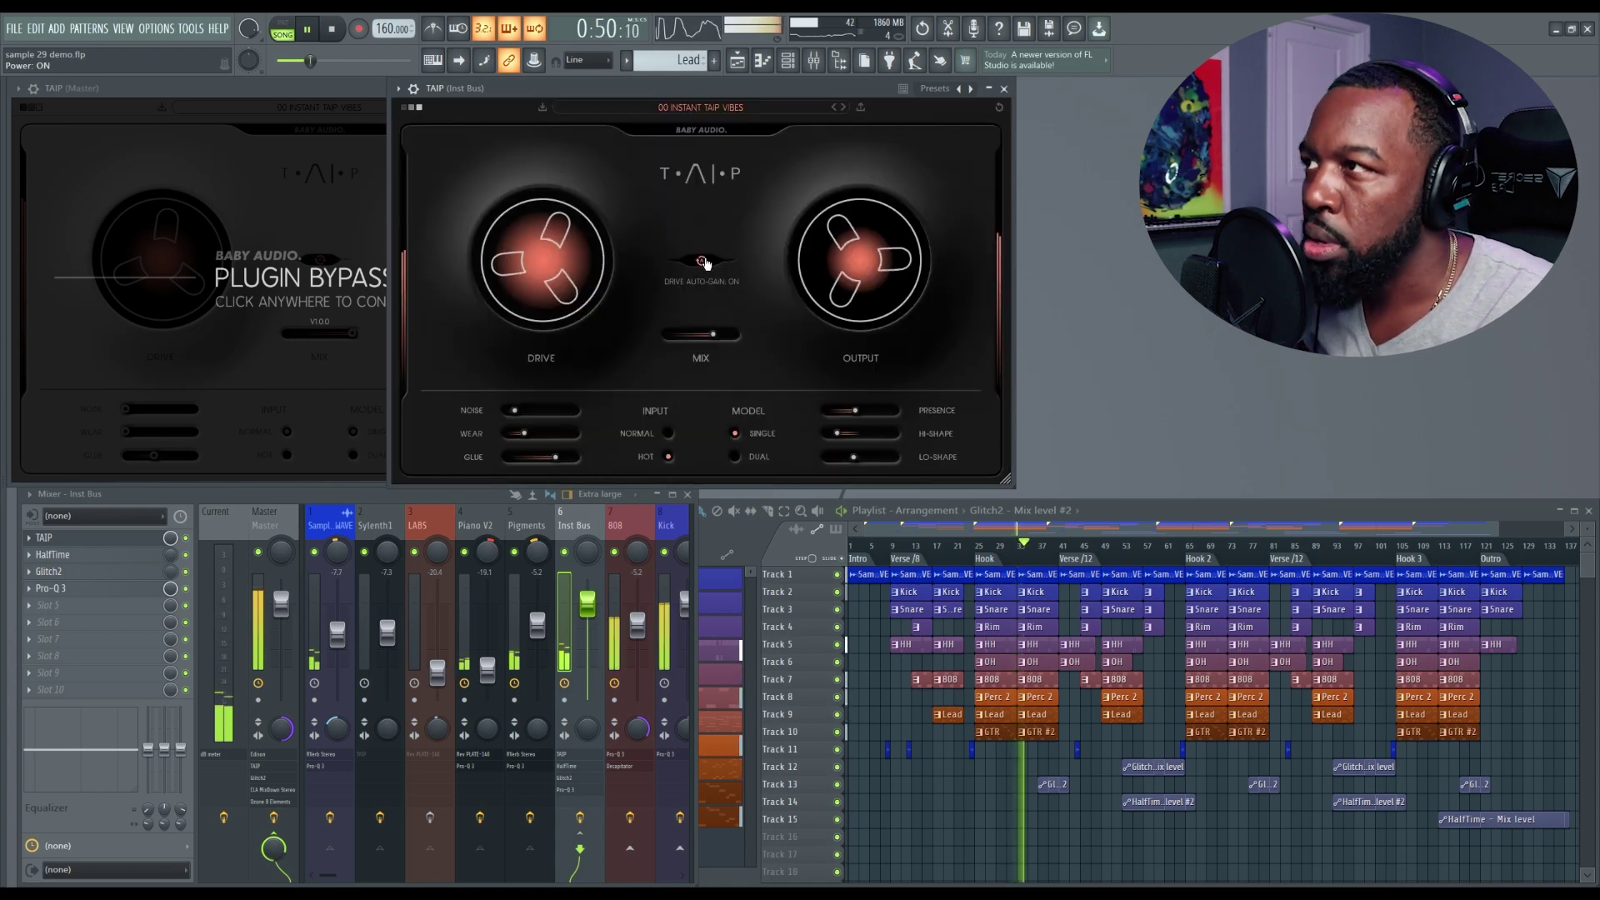
Re-enable TAIP on the Master and raise its Glue slightly during playback.
{"action": "left_click", "coordinate": [317, 277]}
{"action": "mouse_move", "coordinate": [185, 457]}
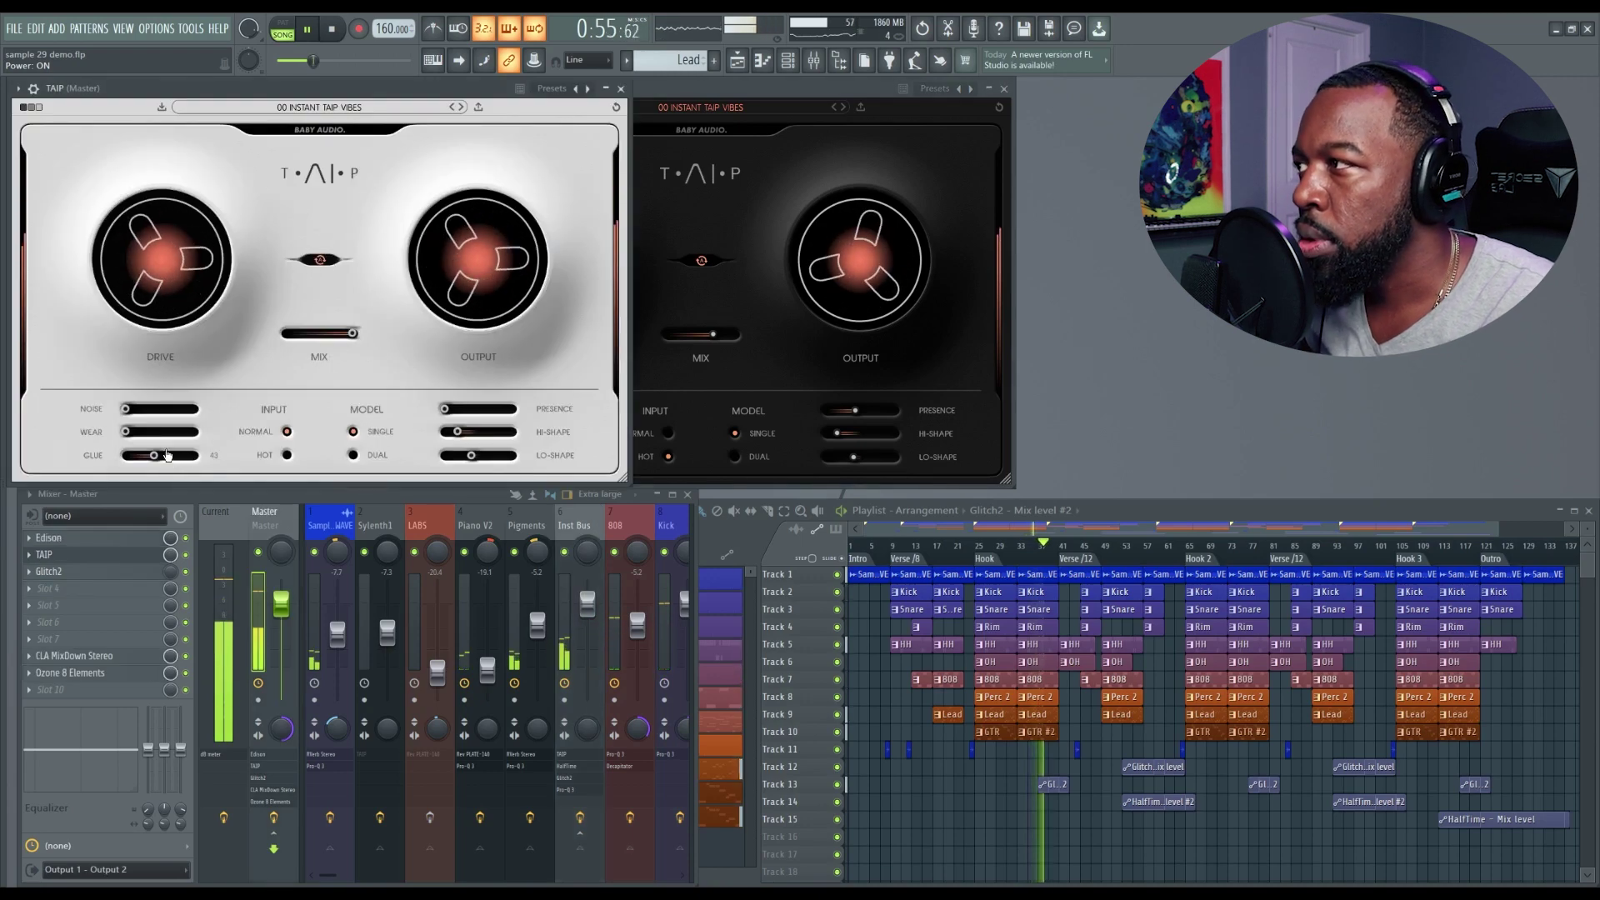
{"action": "left_click_drag", "start_coordinate": [167, 455], "coordinate": [177, 455]}
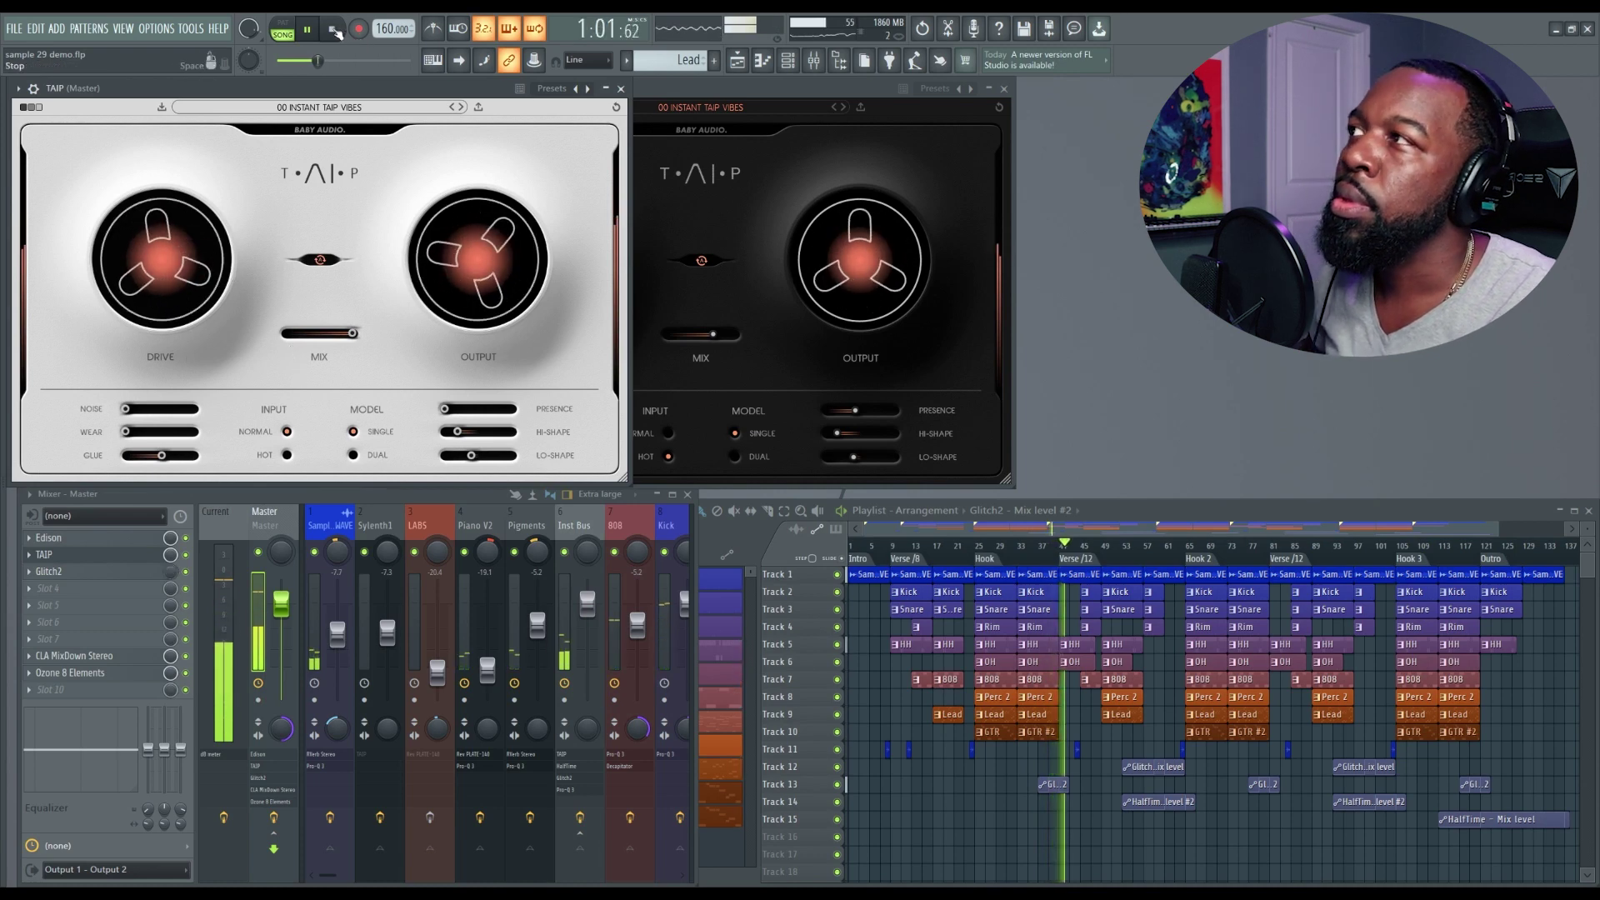
Bypass TAIP on the Inst Bus and Master to compare the verse, re-enable both instances, and stop the song.
{"action": "left_click", "coordinate": [685, 162]}
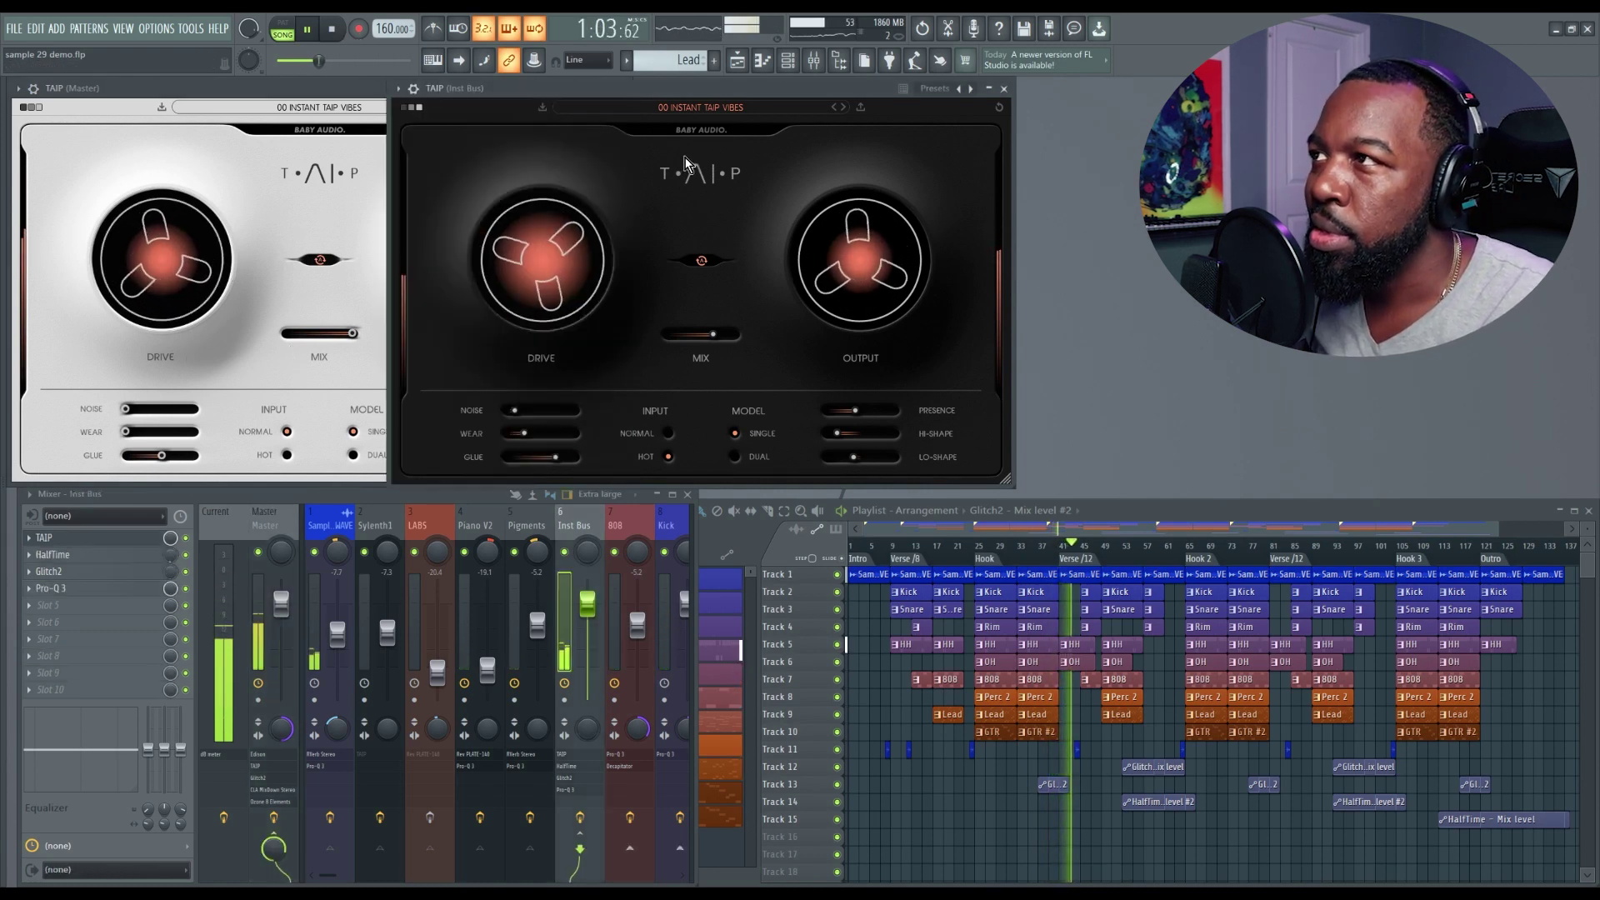
{"action": "left_click", "coordinate": [671, 156]}
{"action": "left_click", "coordinate": [314, 137]}
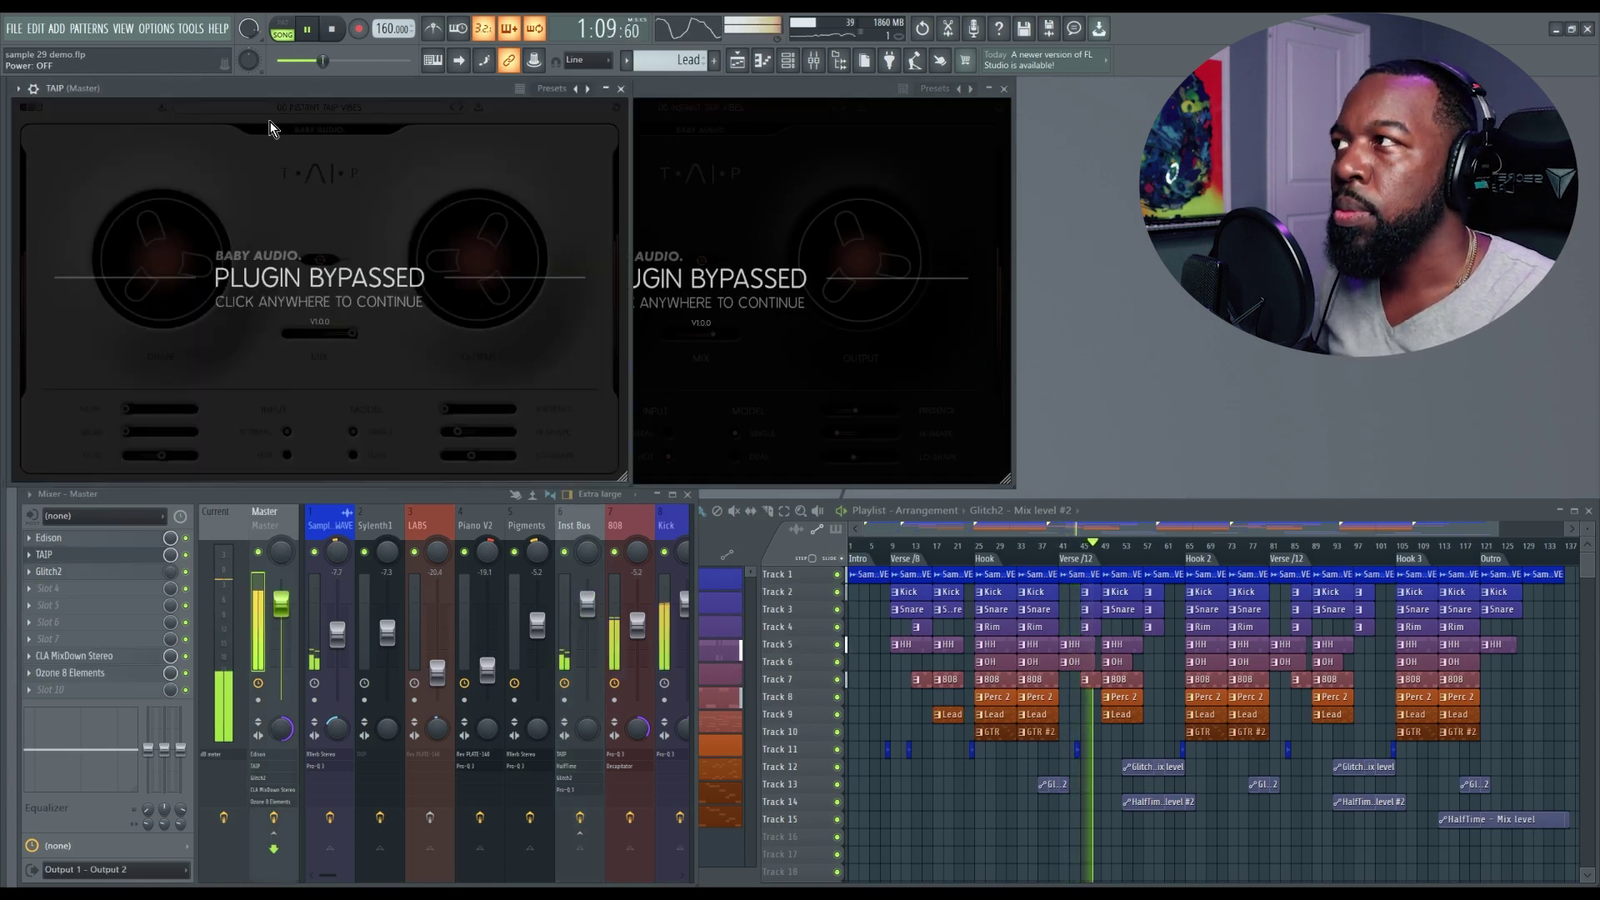
{"action": "left_click", "coordinate": [302, 121]}
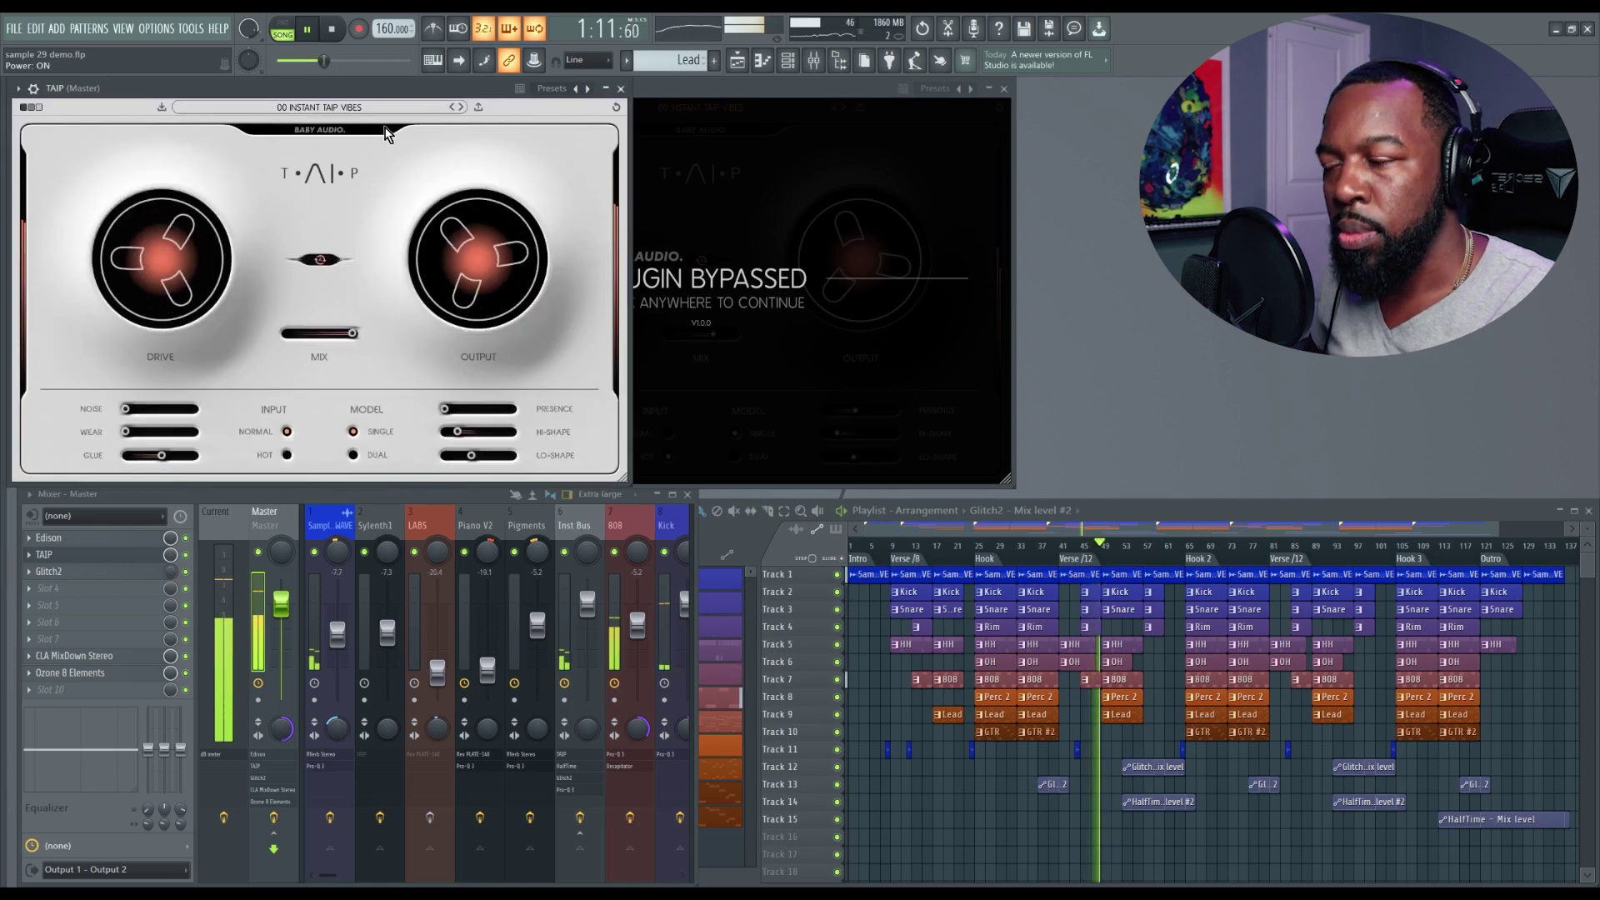
{"action": "left_click", "coordinate": [741, 171]}
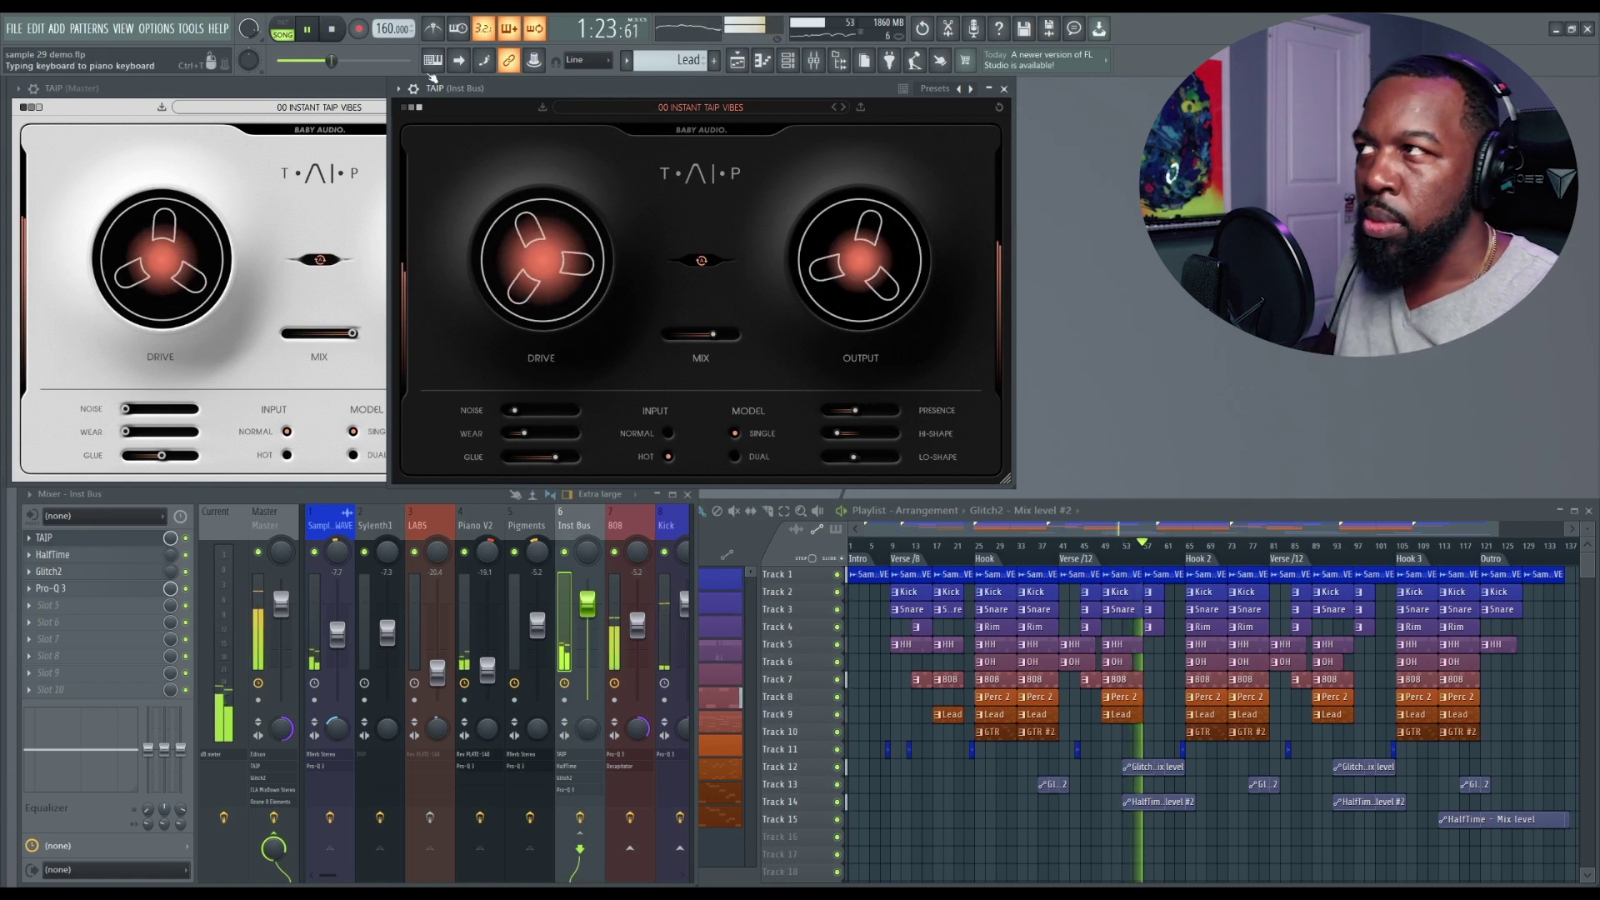
{"action": "key", "text": "space"}
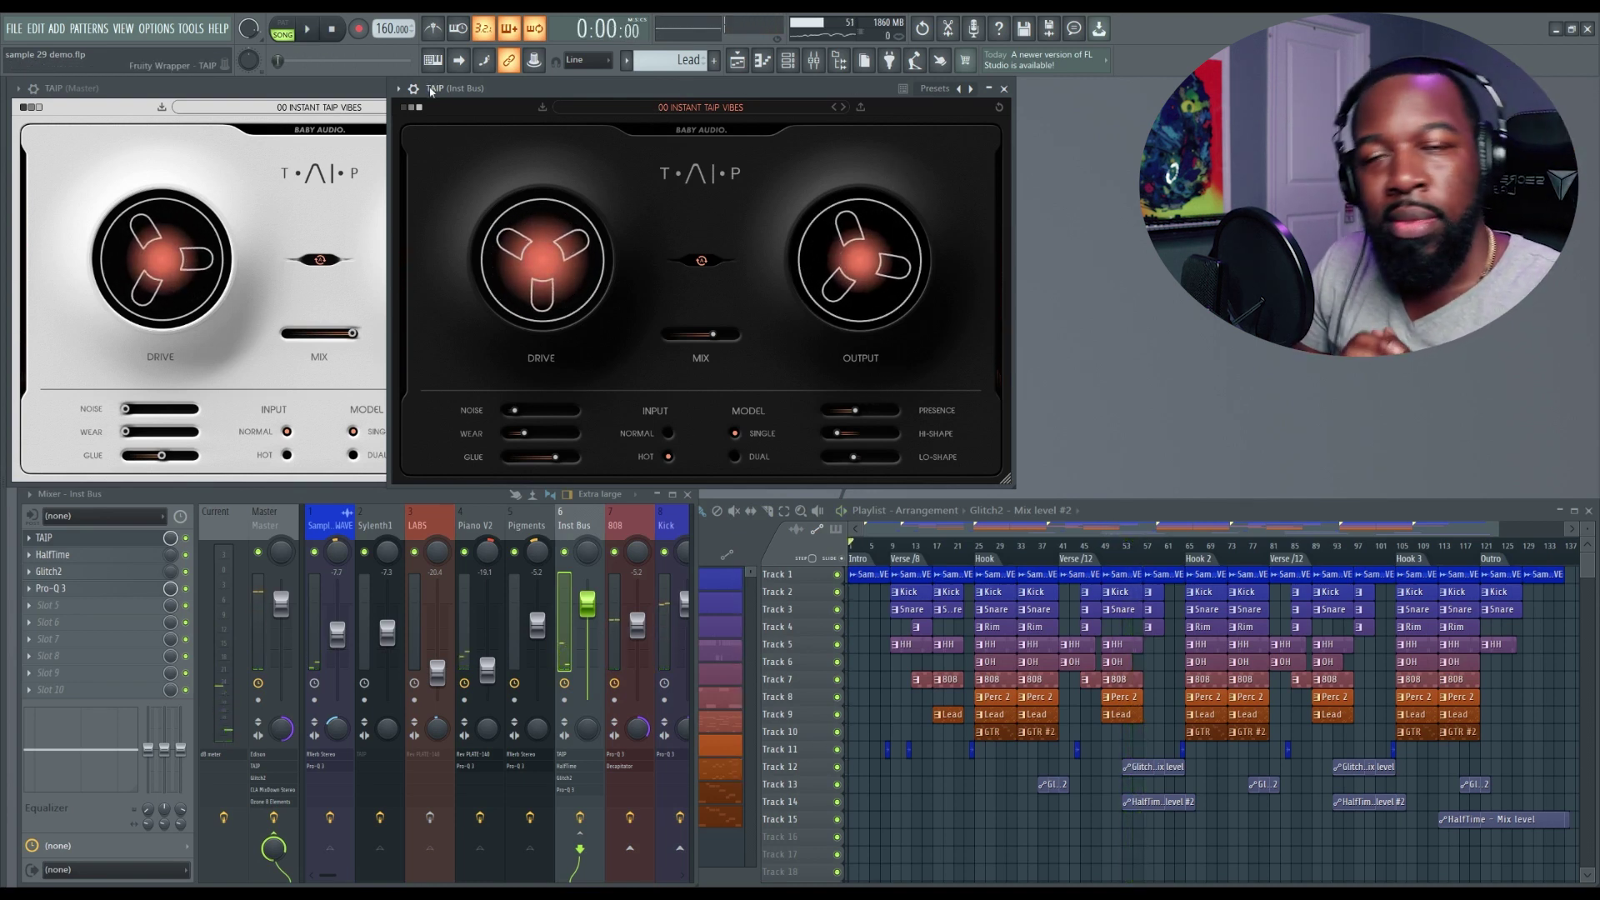